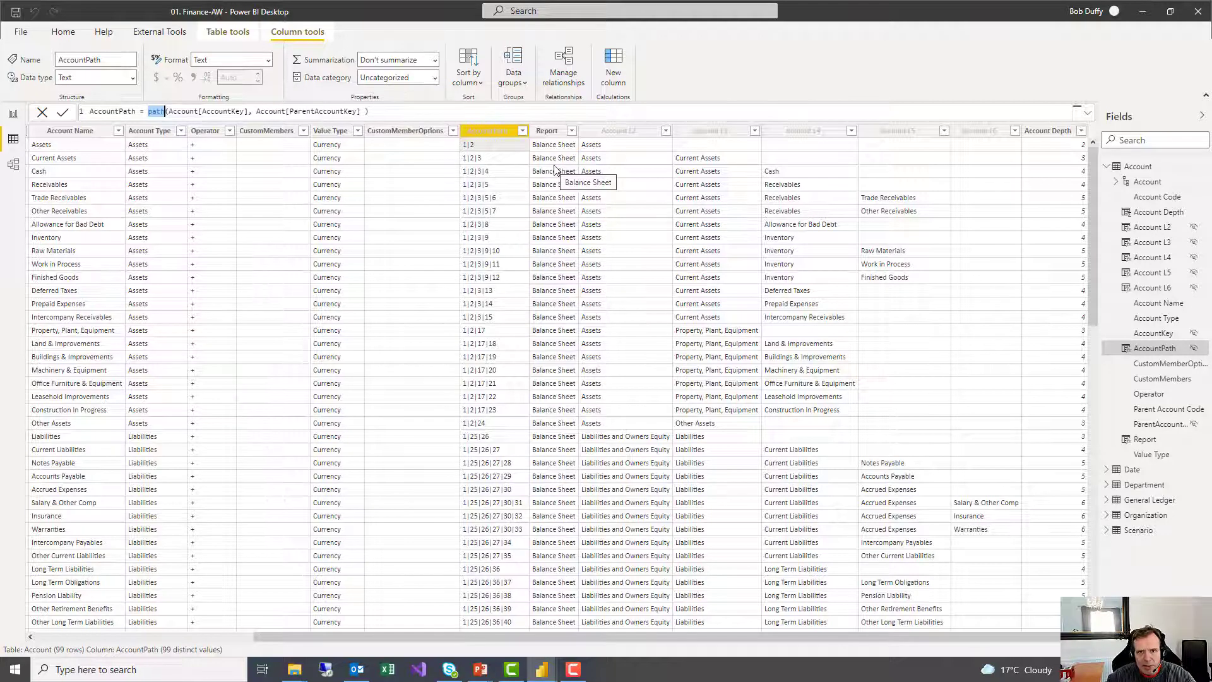
Step: Inspect the formulas of the Account L2 to L6 columns and the levels of the Account hierarchy
left_click(618, 155)
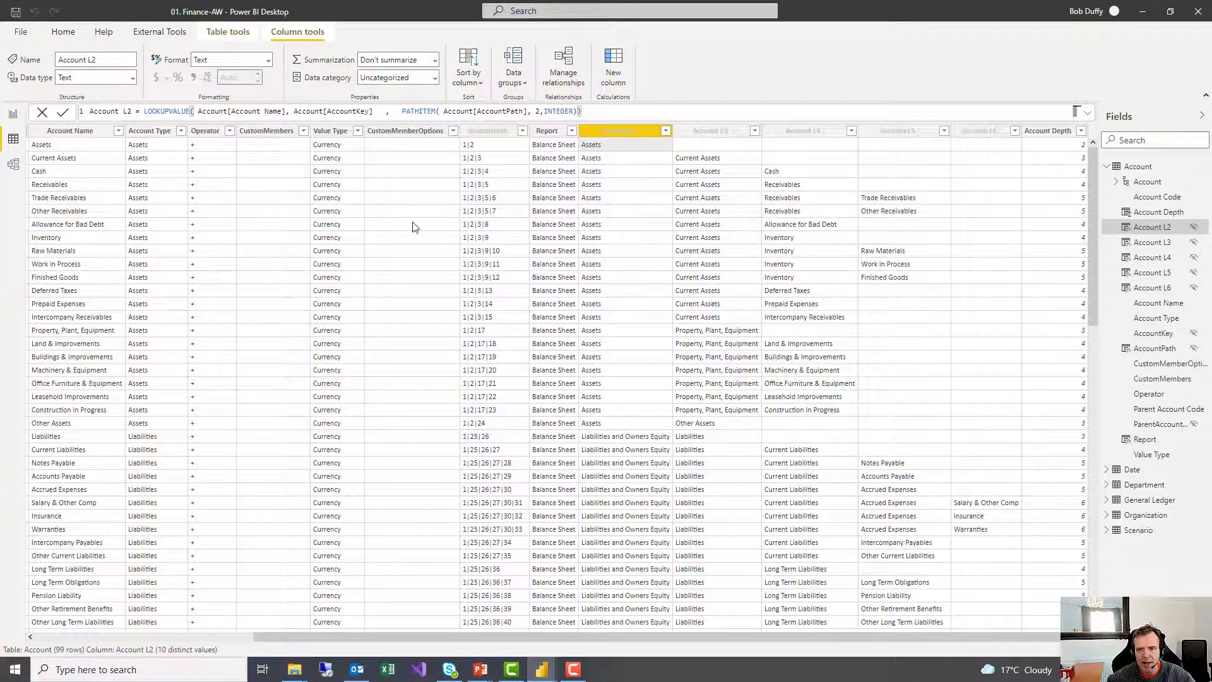
left_click(692, 183)
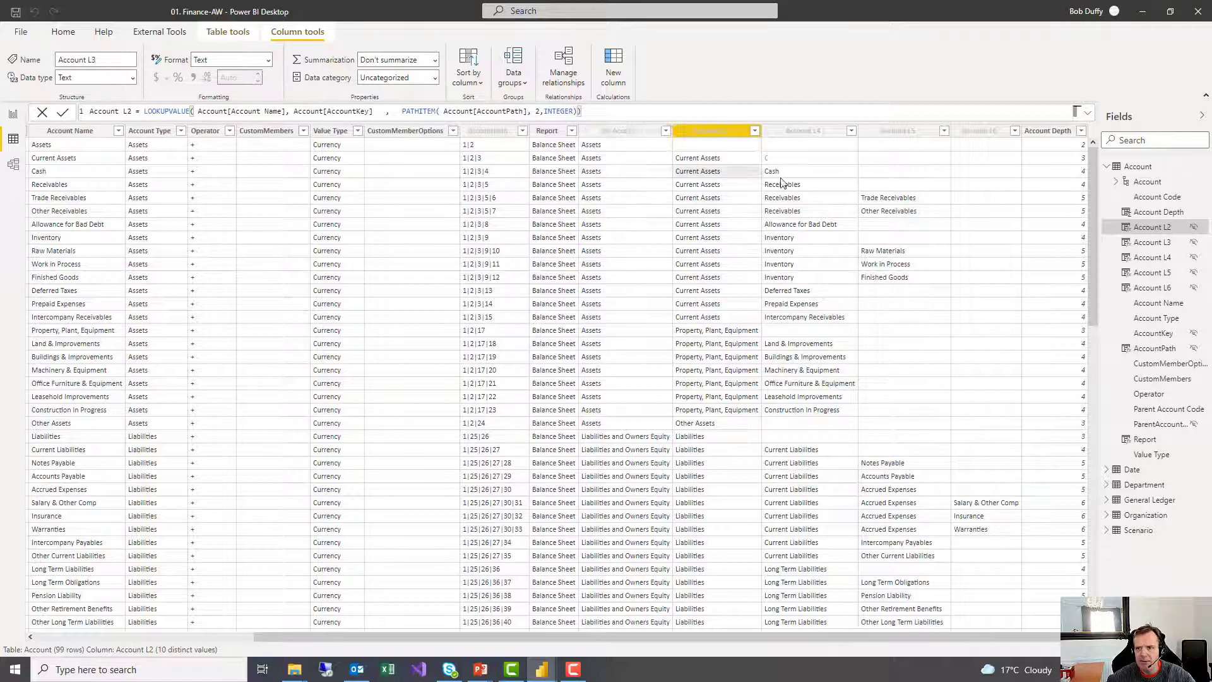
left_click(782, 185)
left_click(895, 184)
left_click(963, 184)
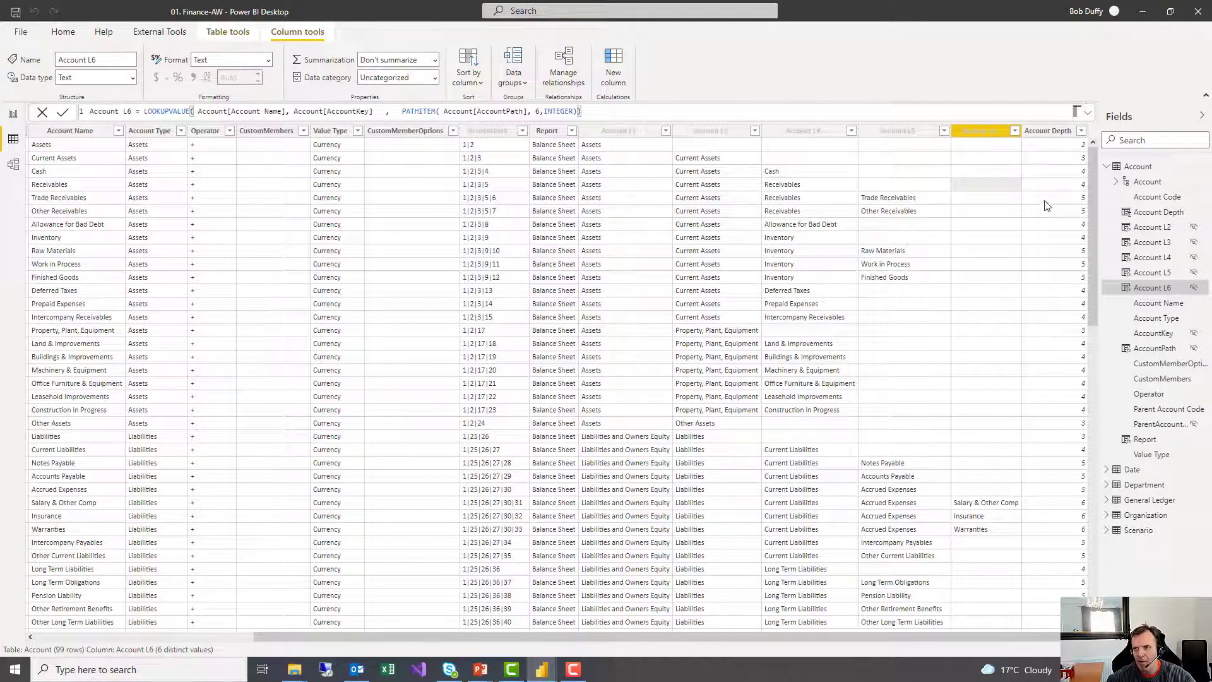
left_click(1116, 182)
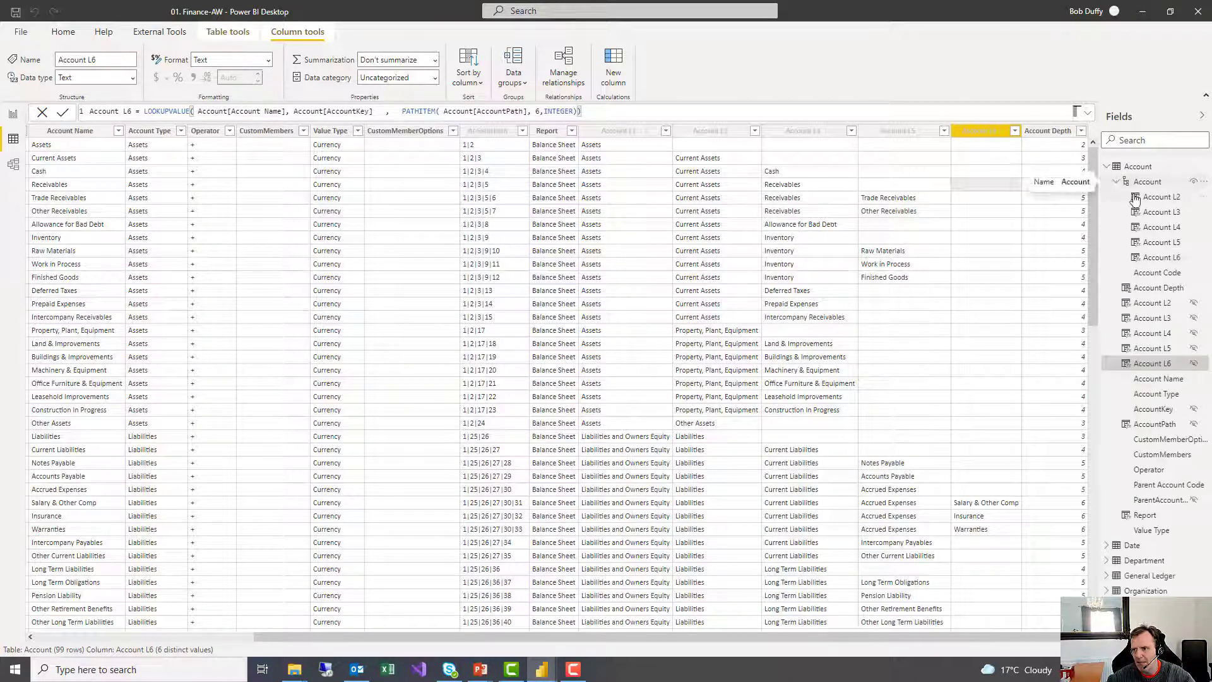
left_click(1116, 182)
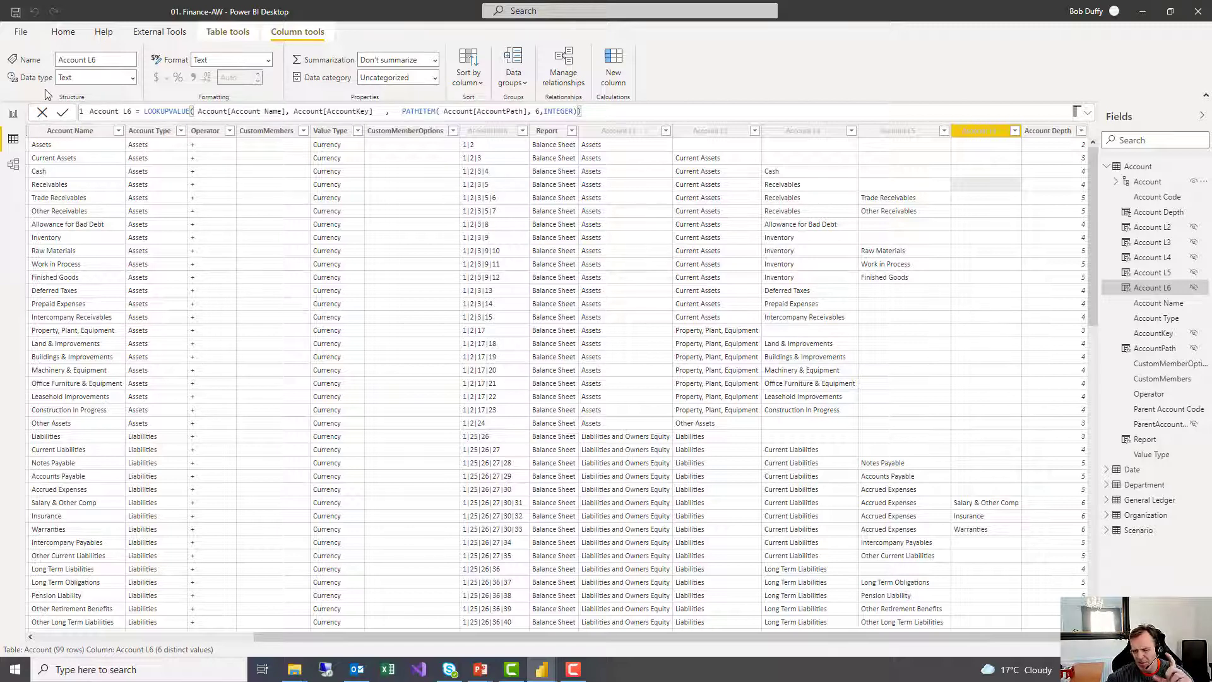
Step: Return to the Page 1 report and expand the blank third-level row under Taxes in the account matrix
left_click(14, 115)
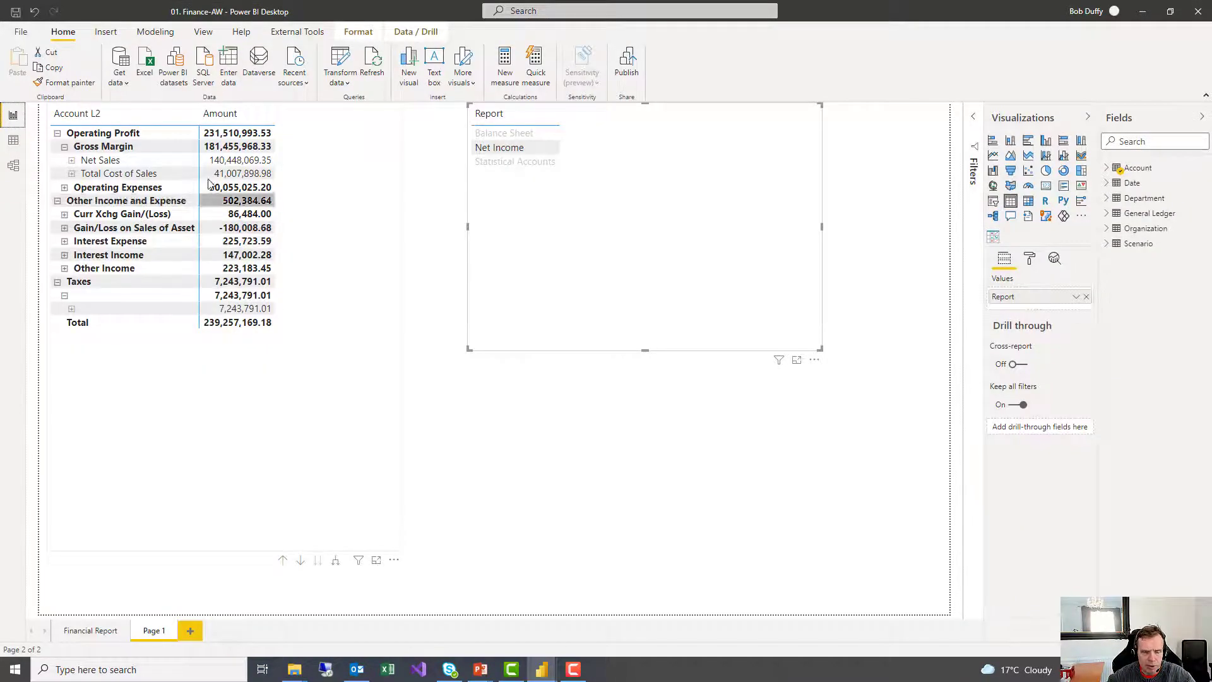
left_click(71, 308)
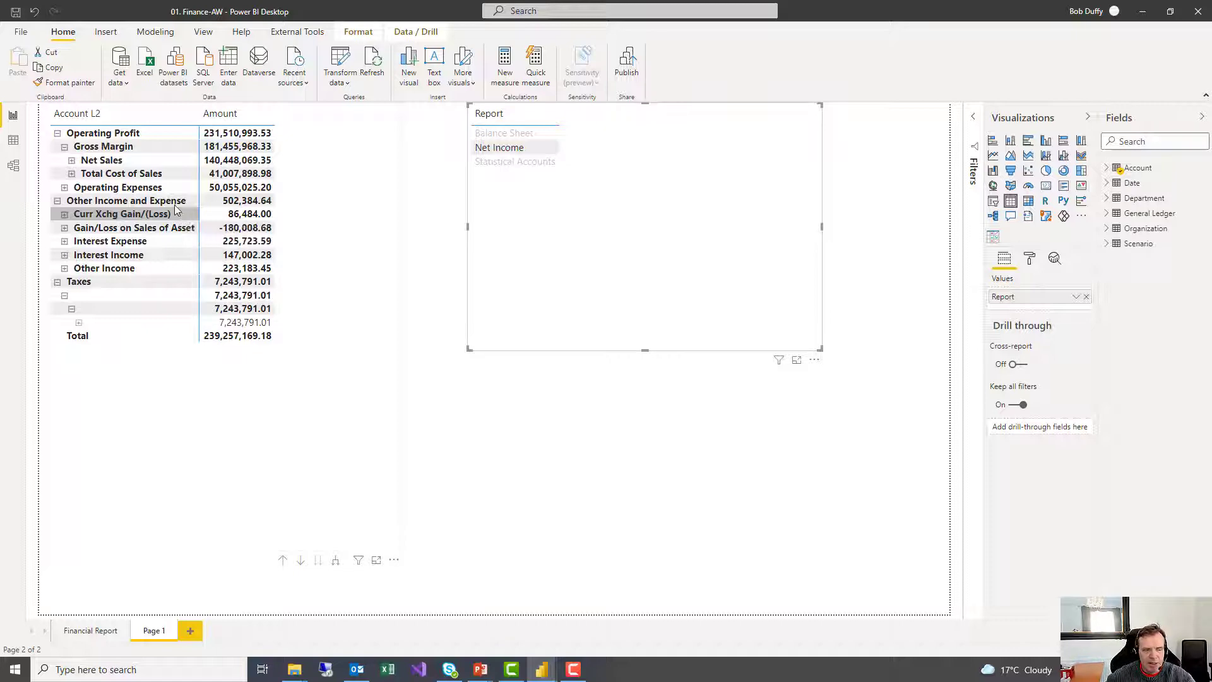
Step: Examine the Account Depth and AccountPath formulas in the Account table, comparing the Work in Process row's name with its path
left_click(13, 140)
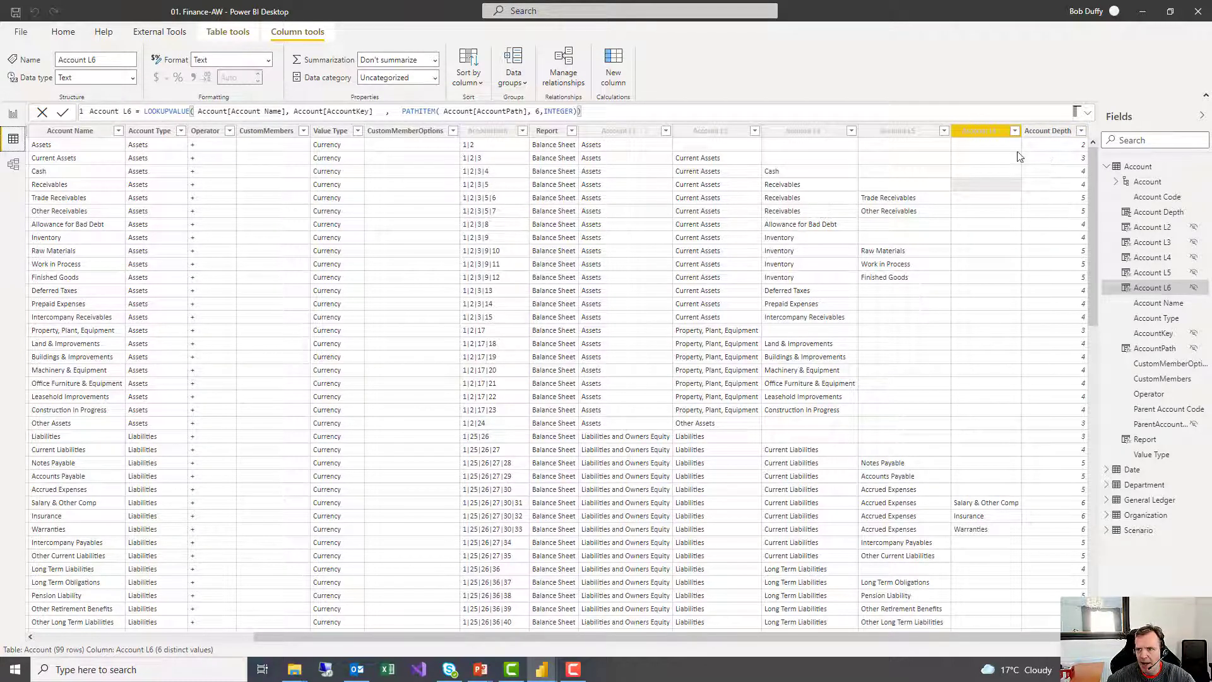
left_click(1067, 146)
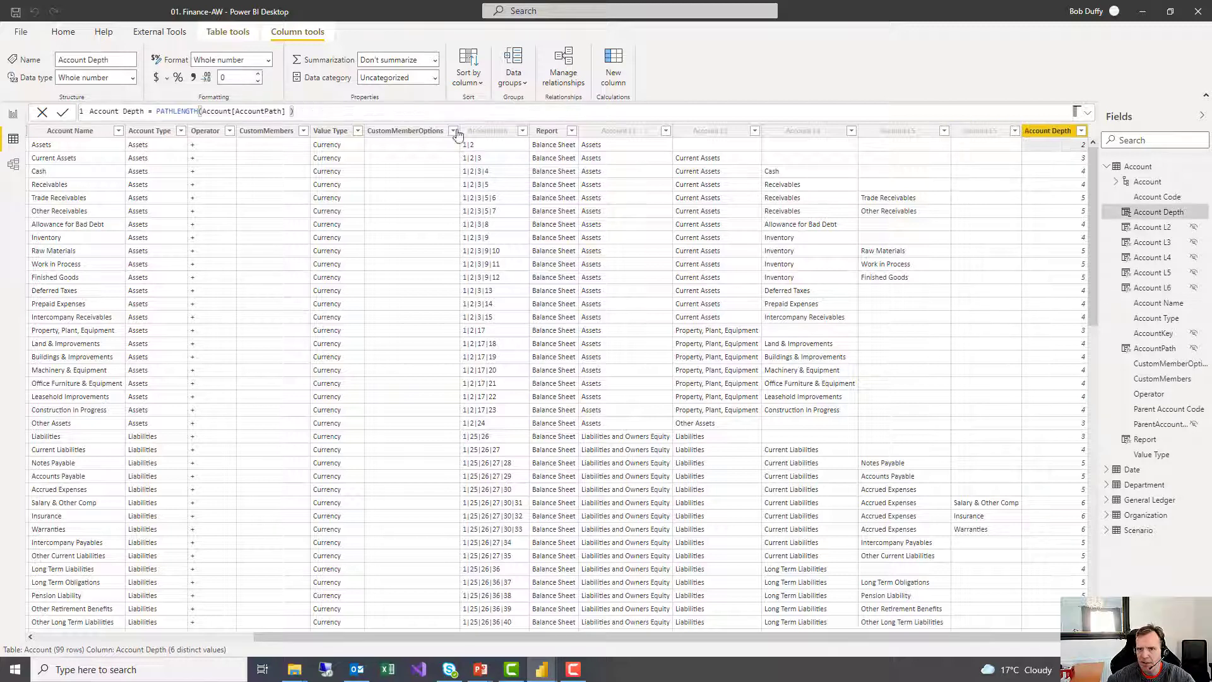
left_click(502, 149)
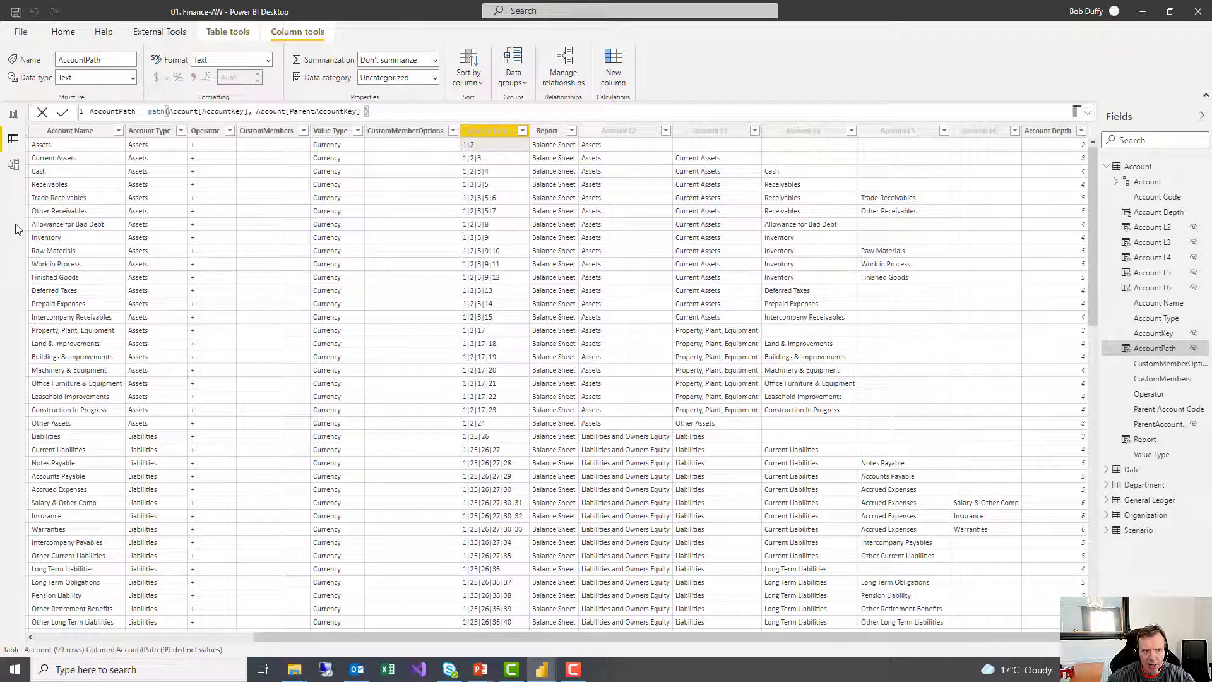
left_click(55, 269)
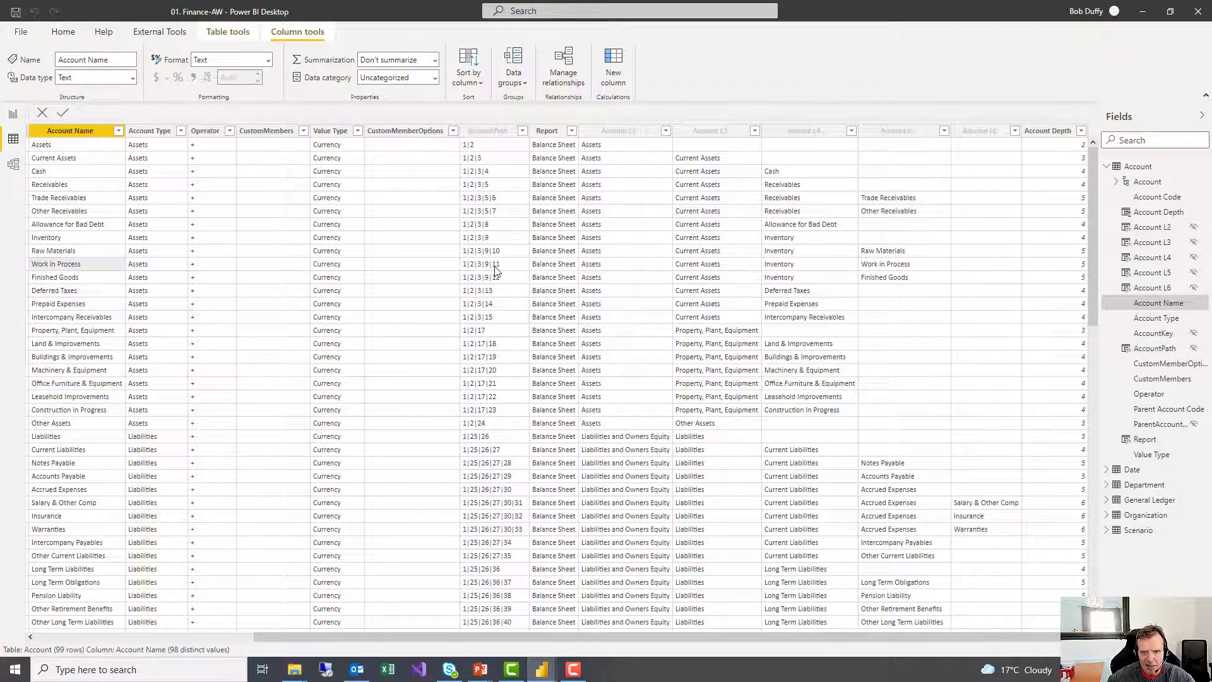
left_click(484, 269)
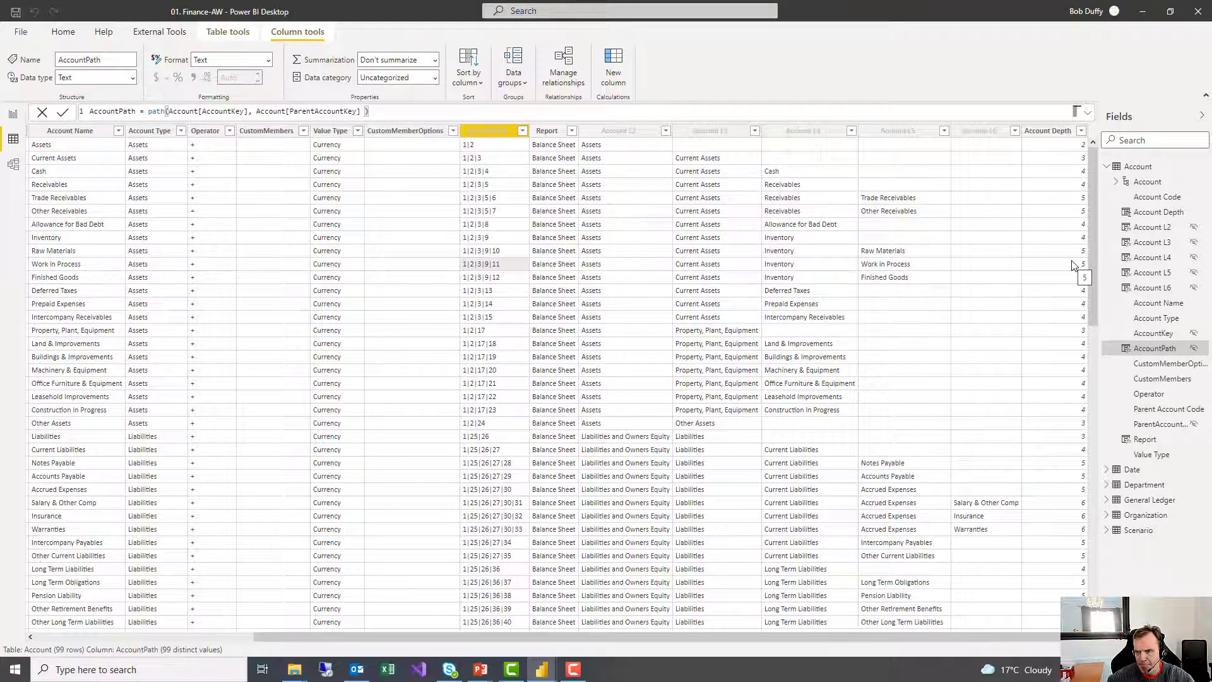
Step: Show the Account and General Ledger fields beside the Page 1 report, widening the field list to read full names
left_click(12, 117)
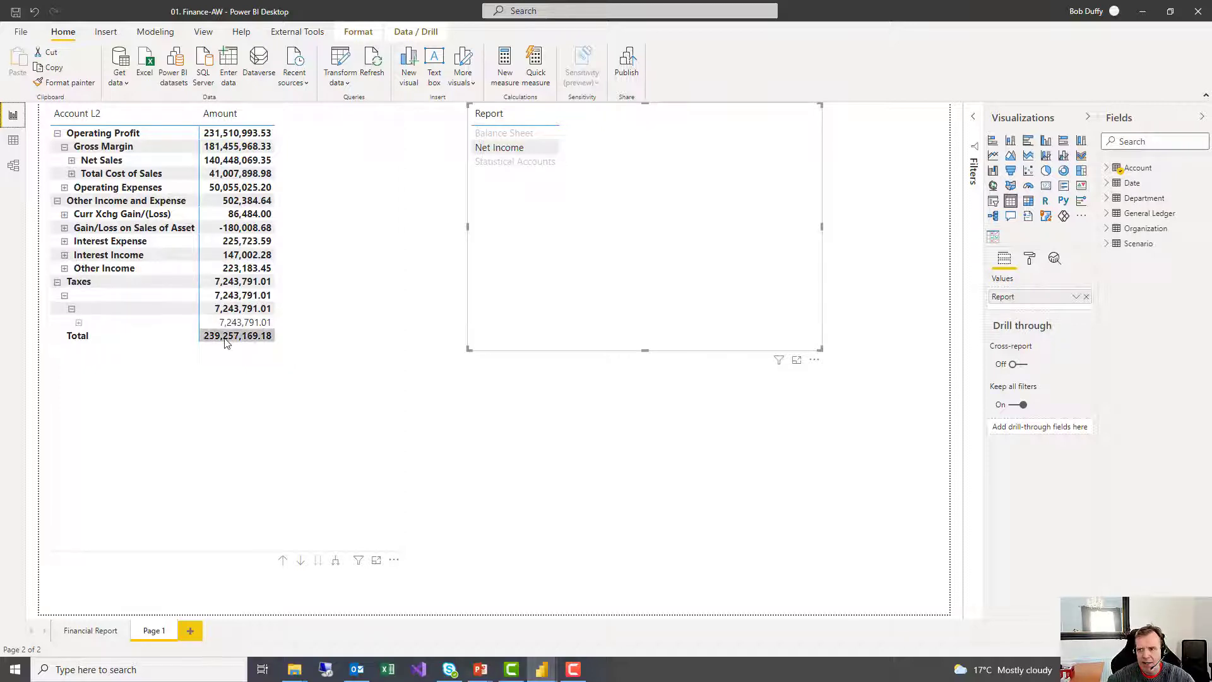
left_click(1106, 168)
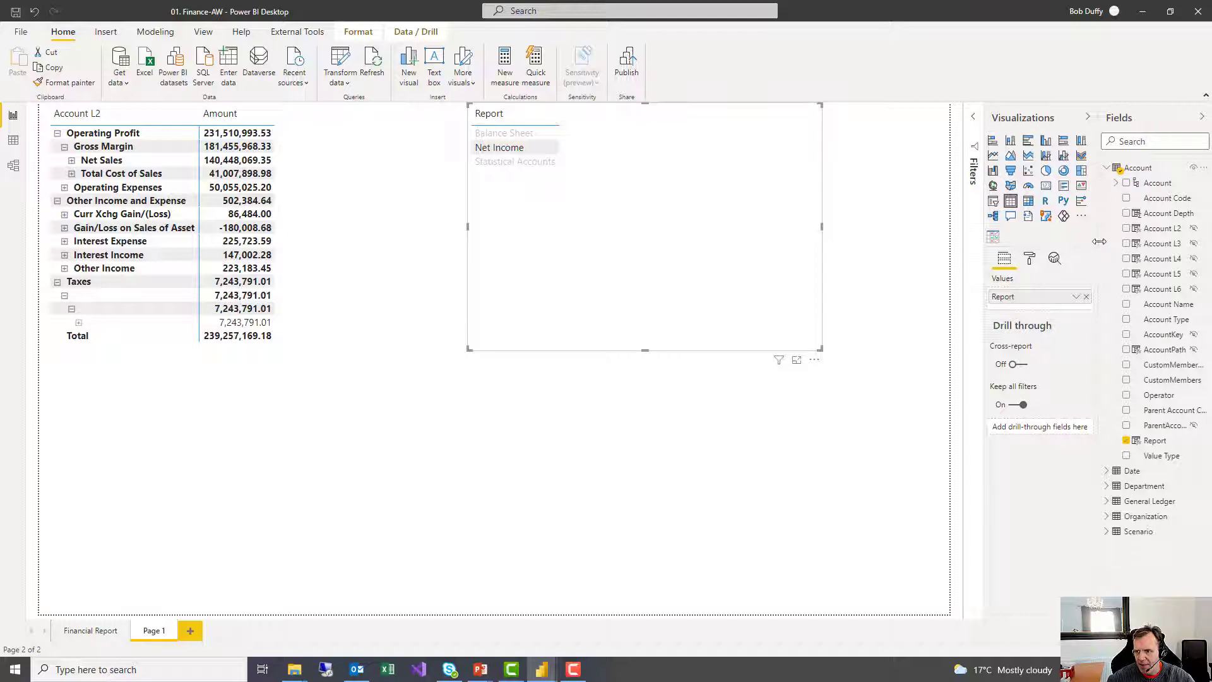
left_click_drag(1097, 241, 960, 243)
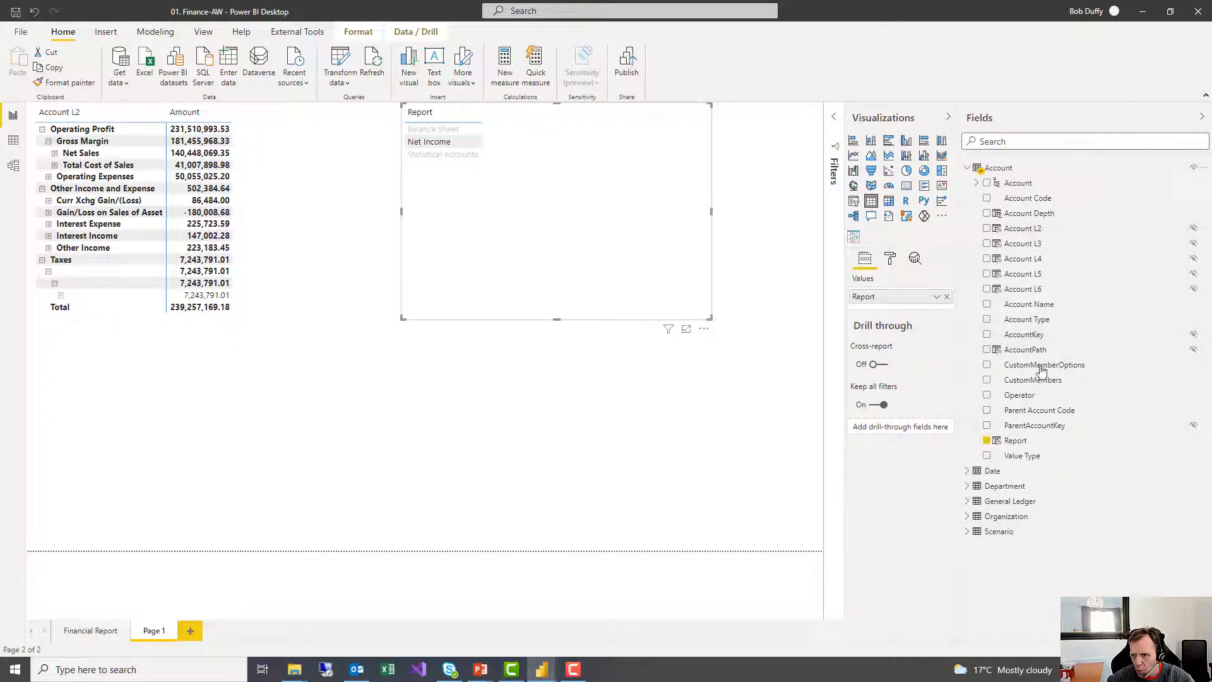
left_click(968, 501)
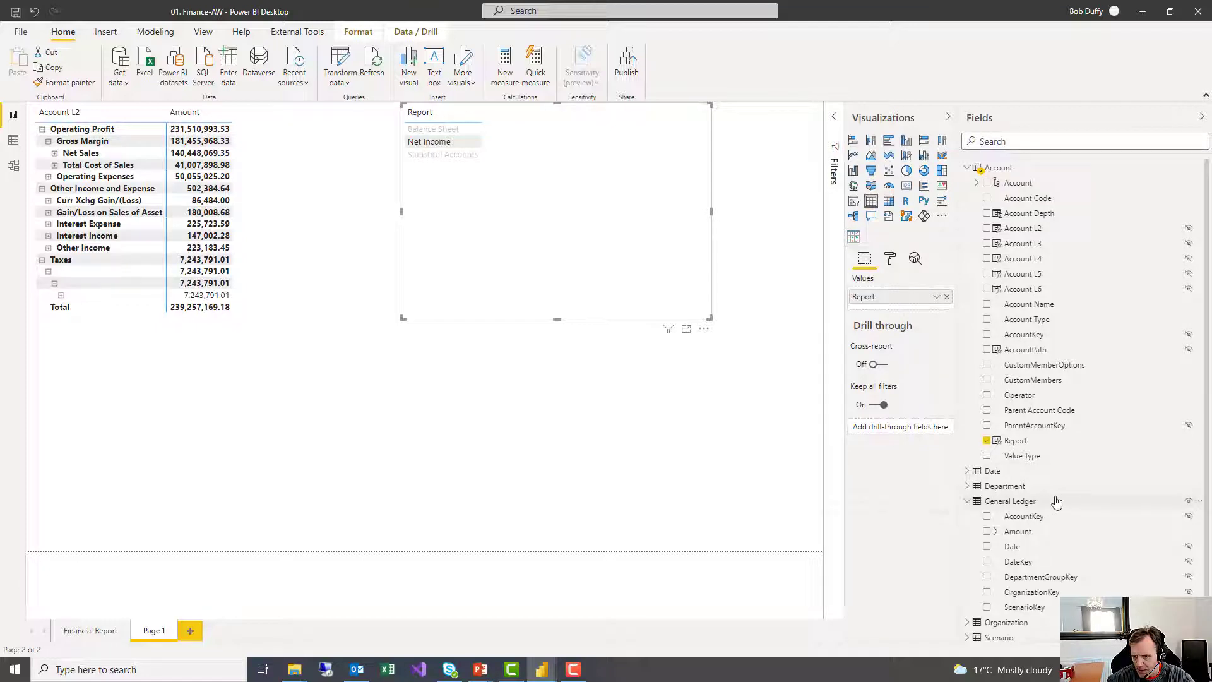
right_click(1004, 169)
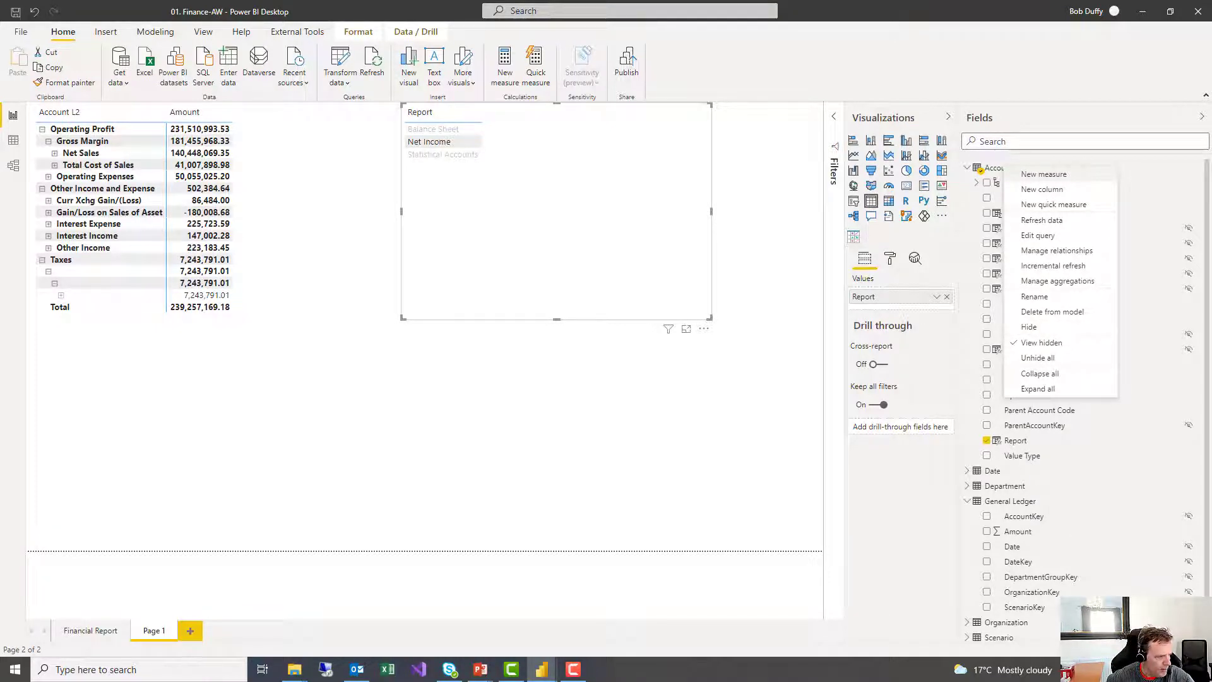
Step: Switch to the open 01b. Finance-AW (Tidy Up) report
key("alt+Tab")
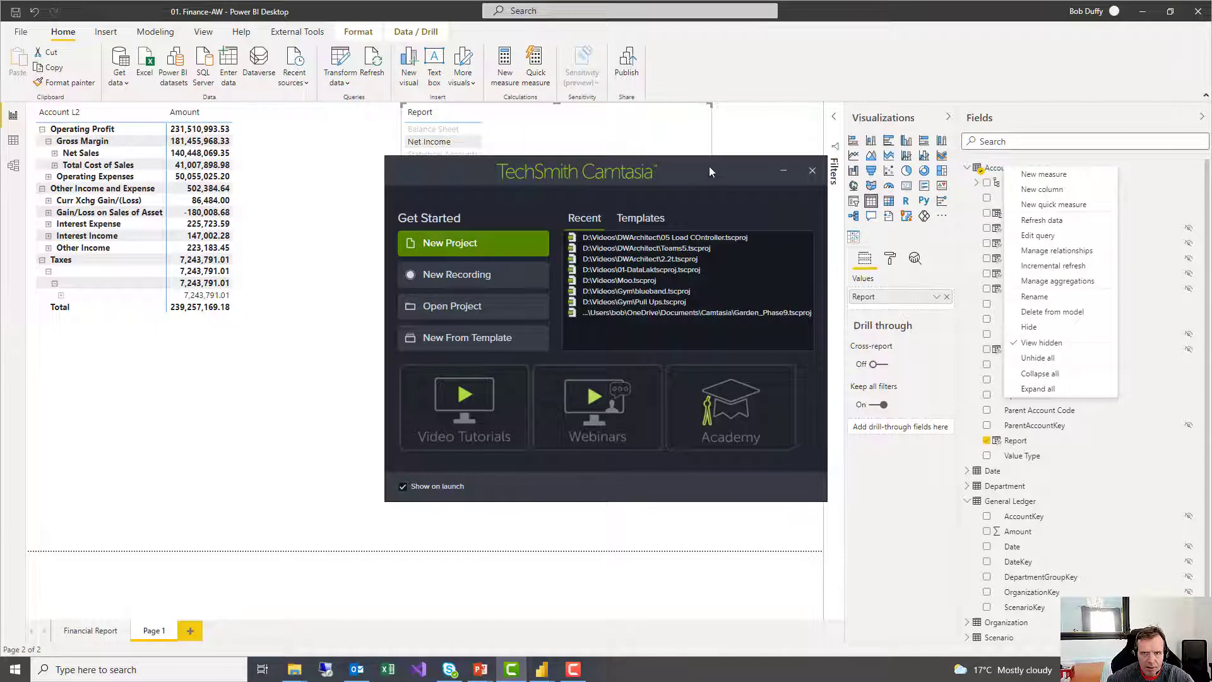
left_click_drag(710, 172, 0, 172)
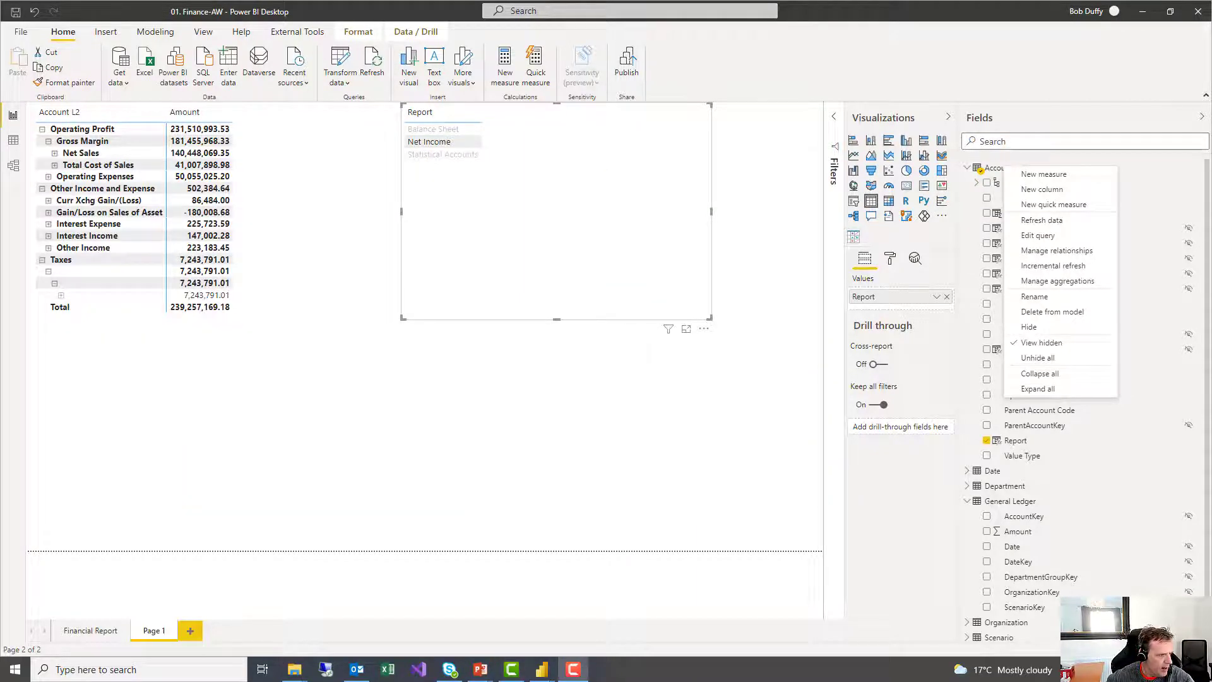
left_click(93, 390)
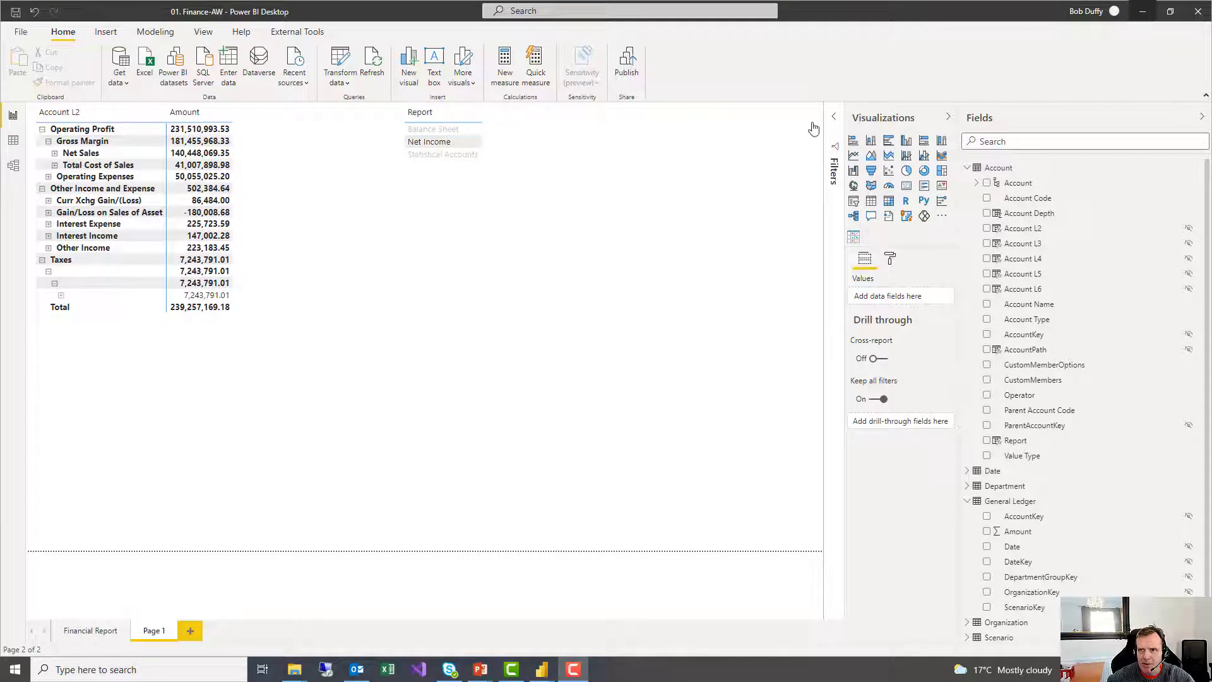
left_click(1142, 11)
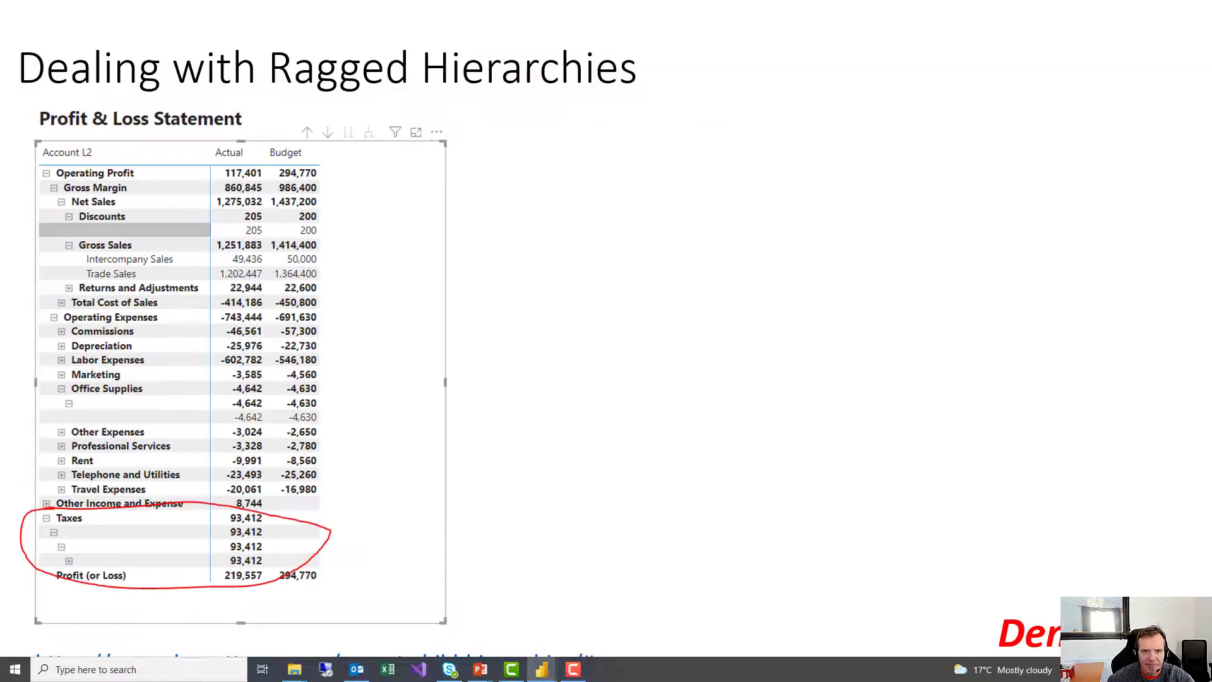
key("alt+Tab")
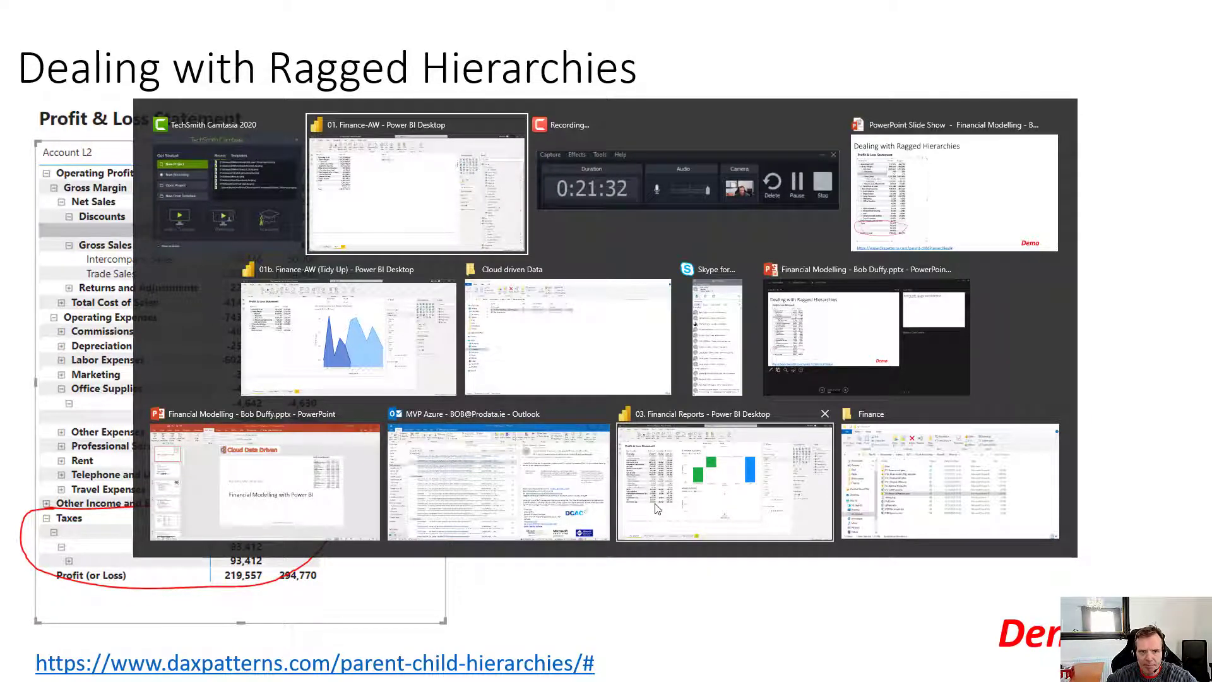
key("Tab")
key("Tab")
key("Tab")
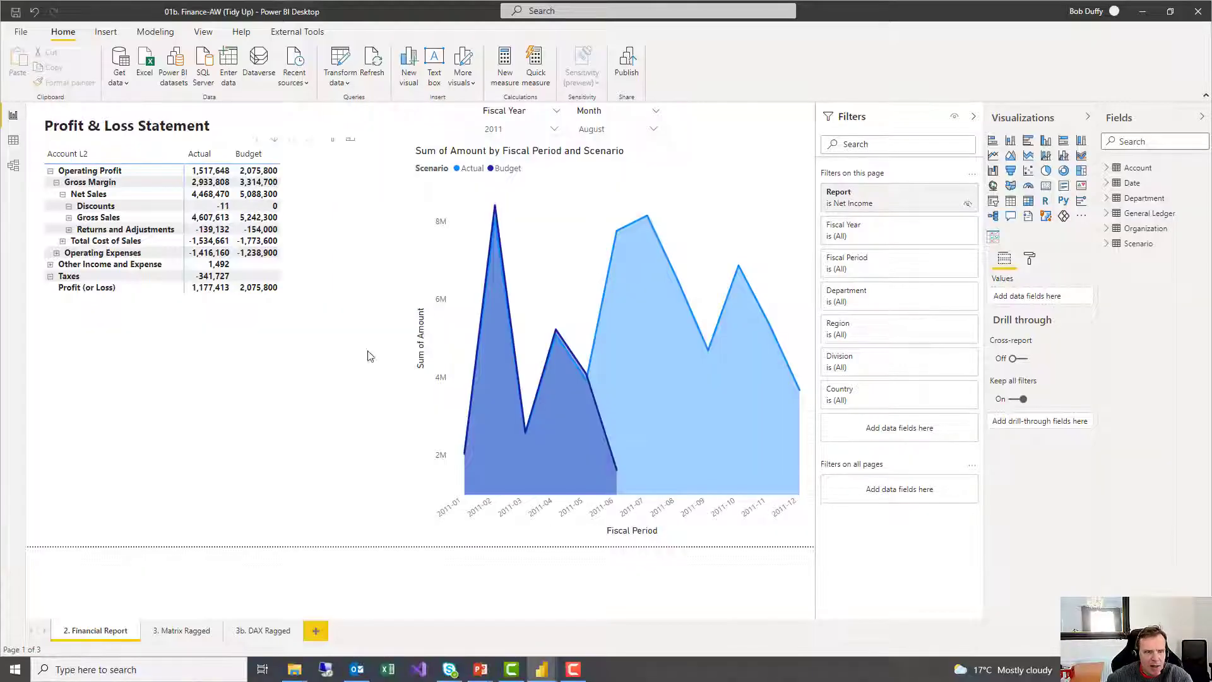
Step: Collapse the Taxes row in the Profit & Loss Statement matrix and clear its row selection
left_click(50, 277)
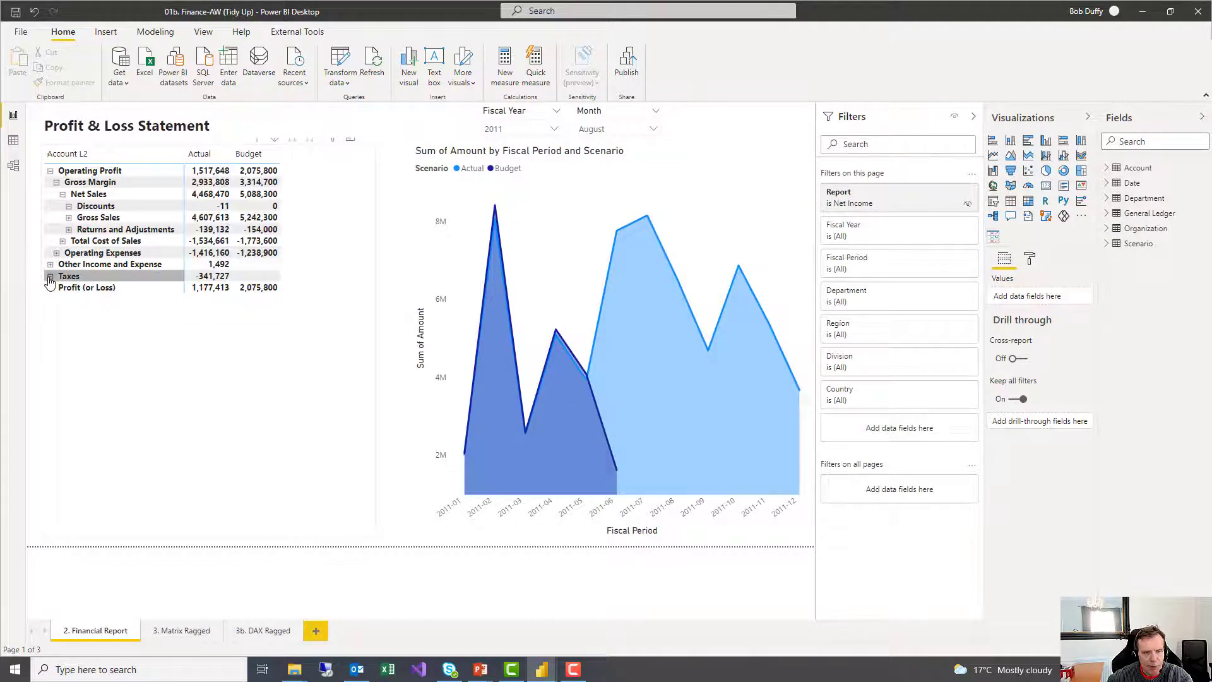
left_click(50, 279)
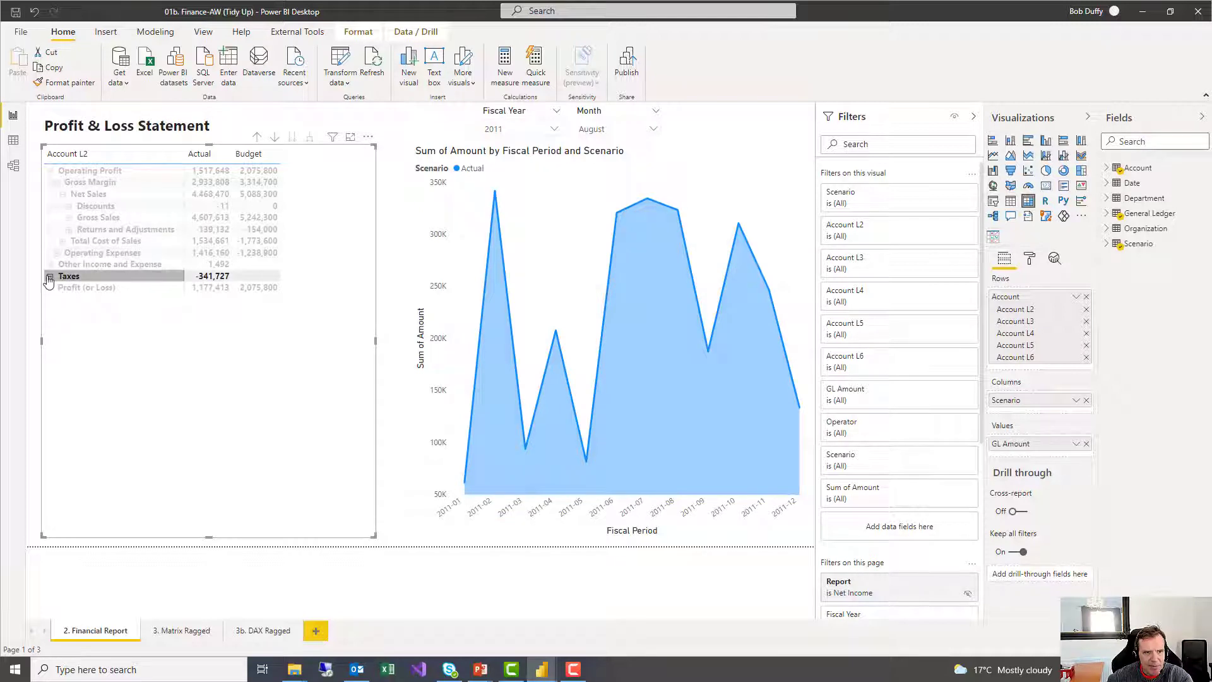
left_click(65, 280)
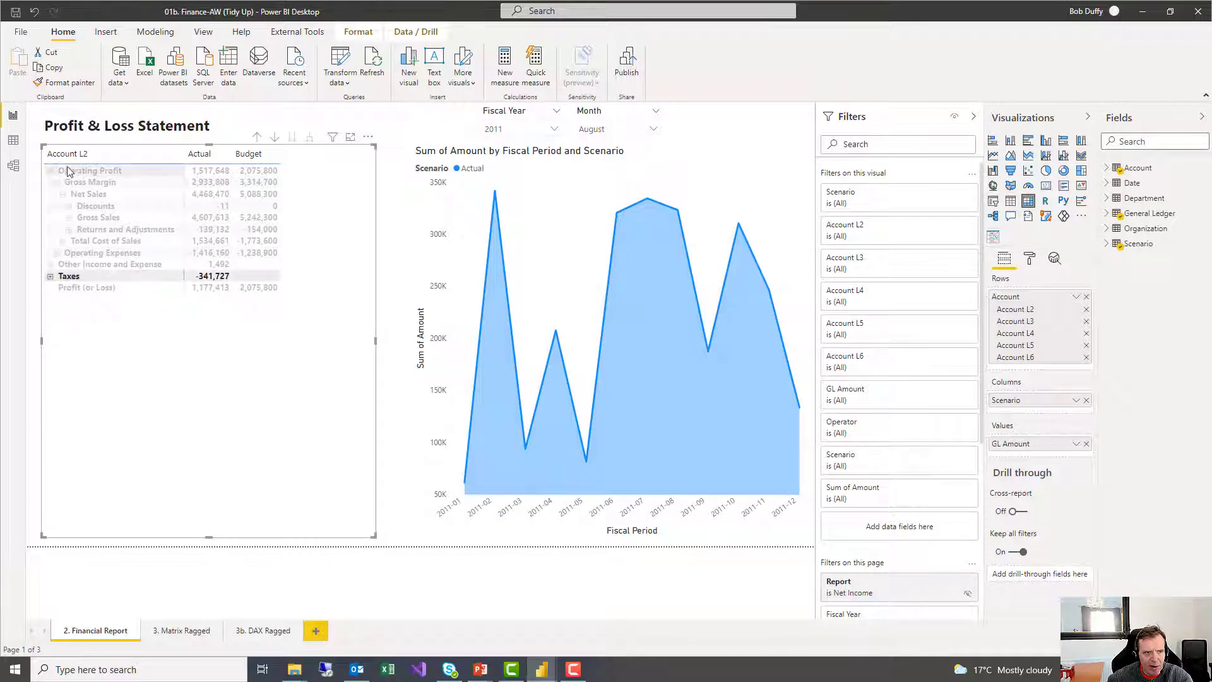
left_click(65, 279)
left_click(65, 279)
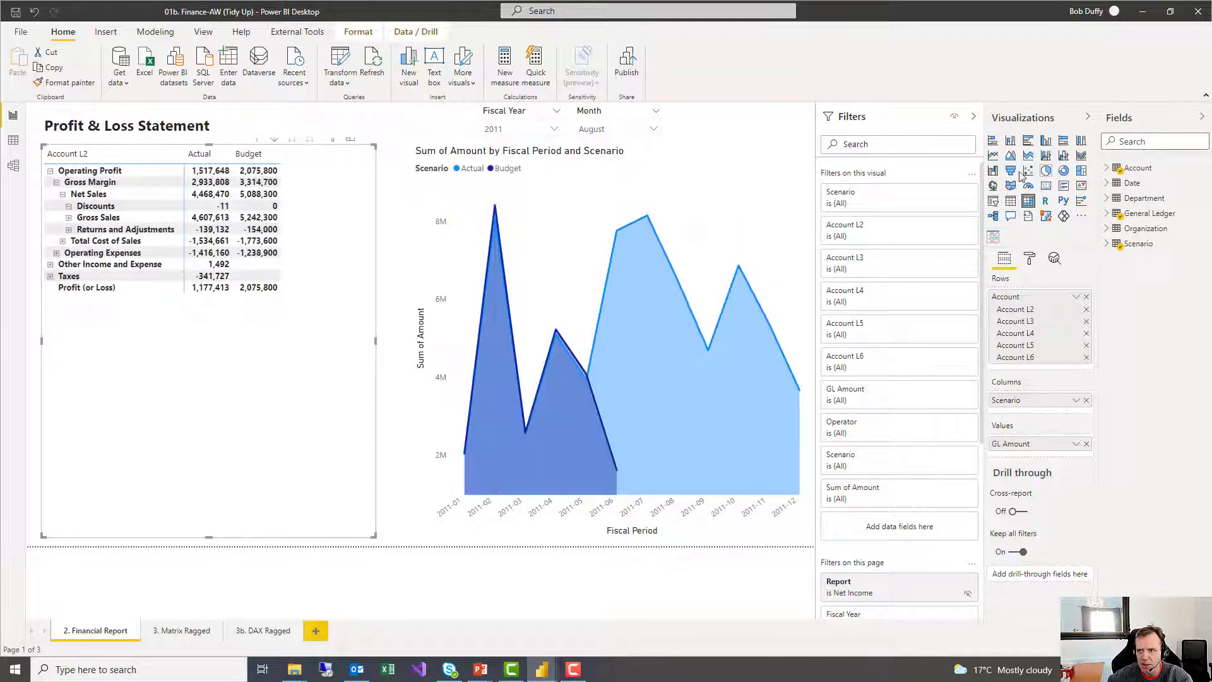
Step: Turn off the +/- icons in the row header formatting of the Profit & Loss Statement matrix
left_click(1031, 259)
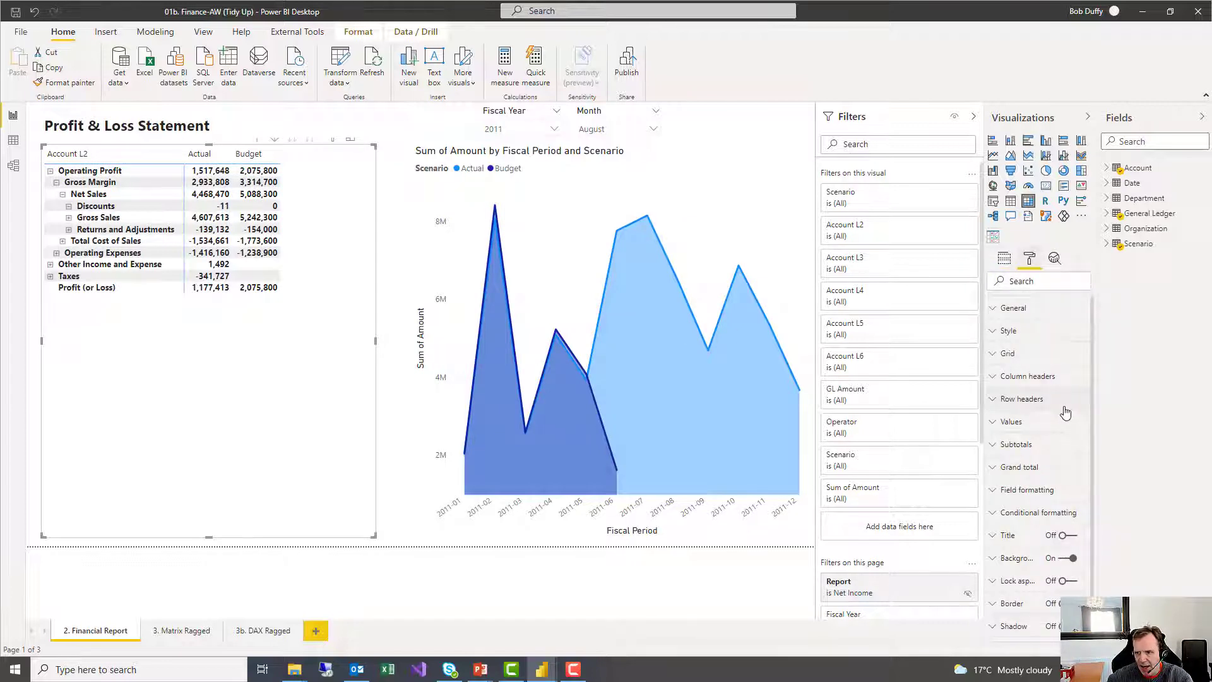
left_click(1053, 404)
scroll(1051, 544, "down", 4)
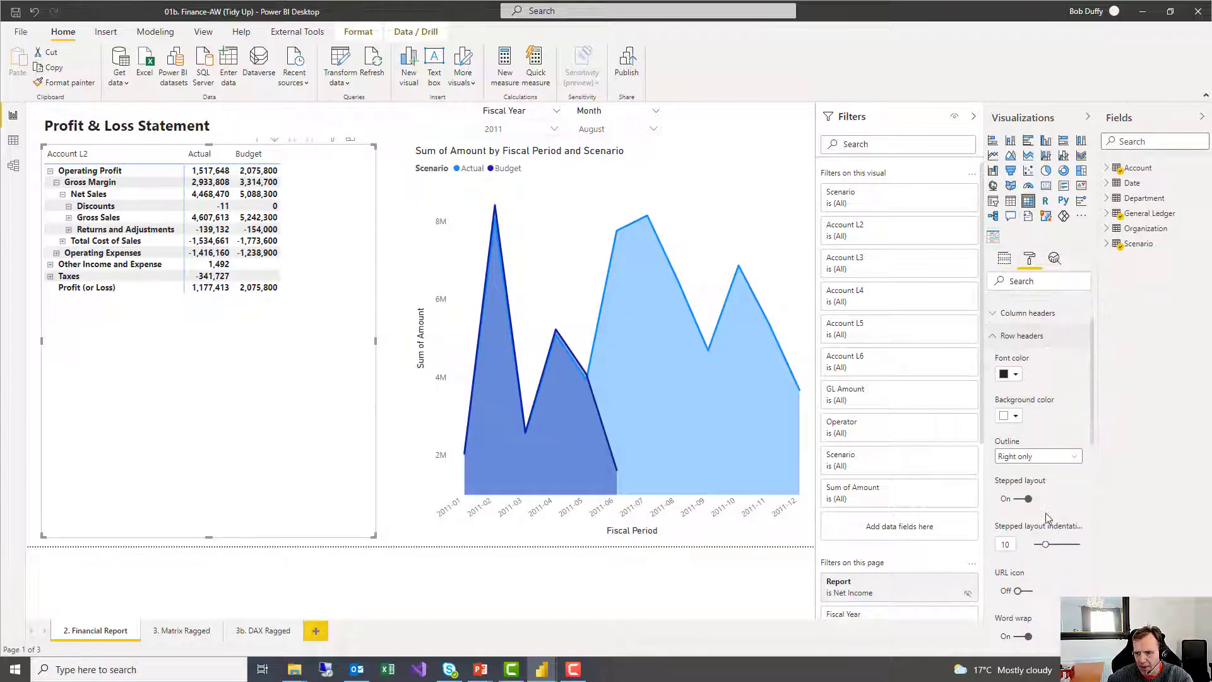
scroll(1051, 544, "down", 4)
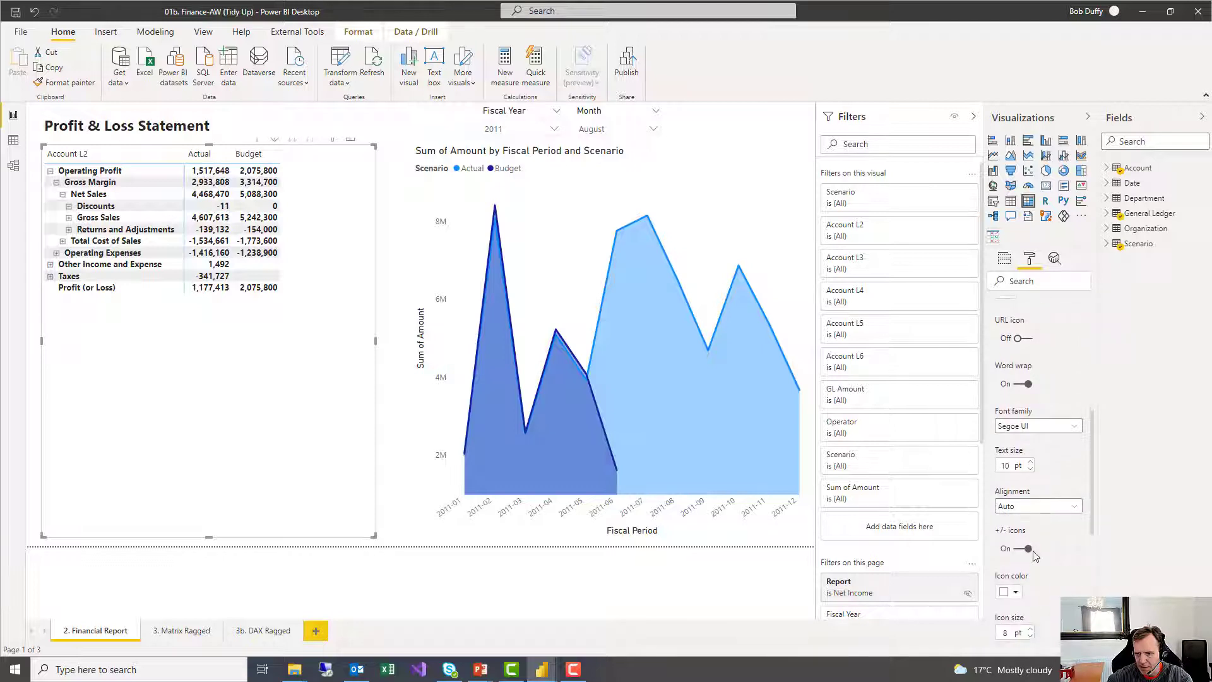
left_click(1027, 549)
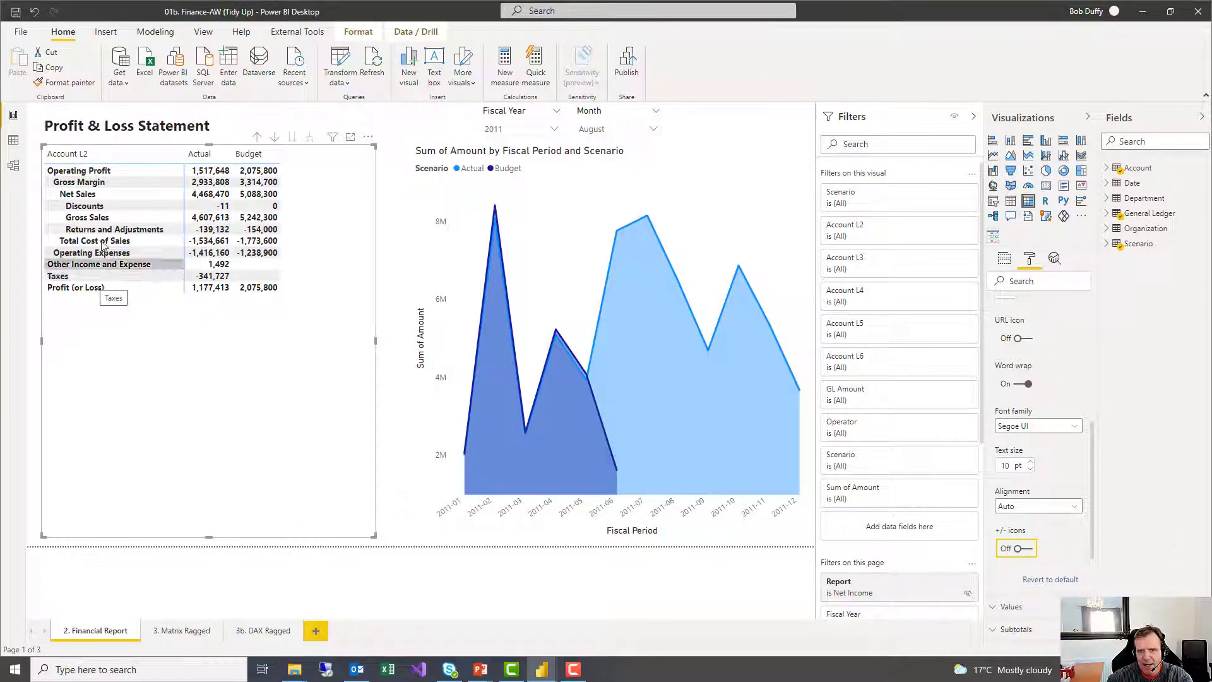
Step: Expand the Account and General Ledger tables in a widened field list and show the model's hidden fields
left_click(1108, 169)
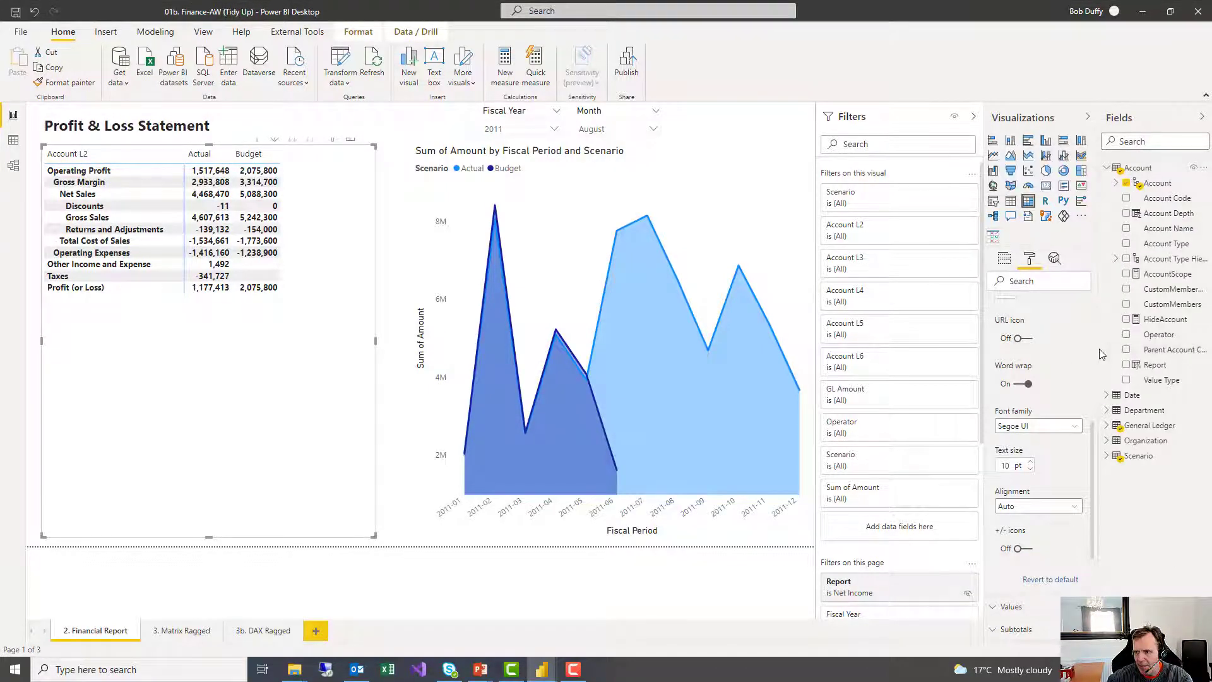
left_click_drag(1099, 352, 1017, 344)
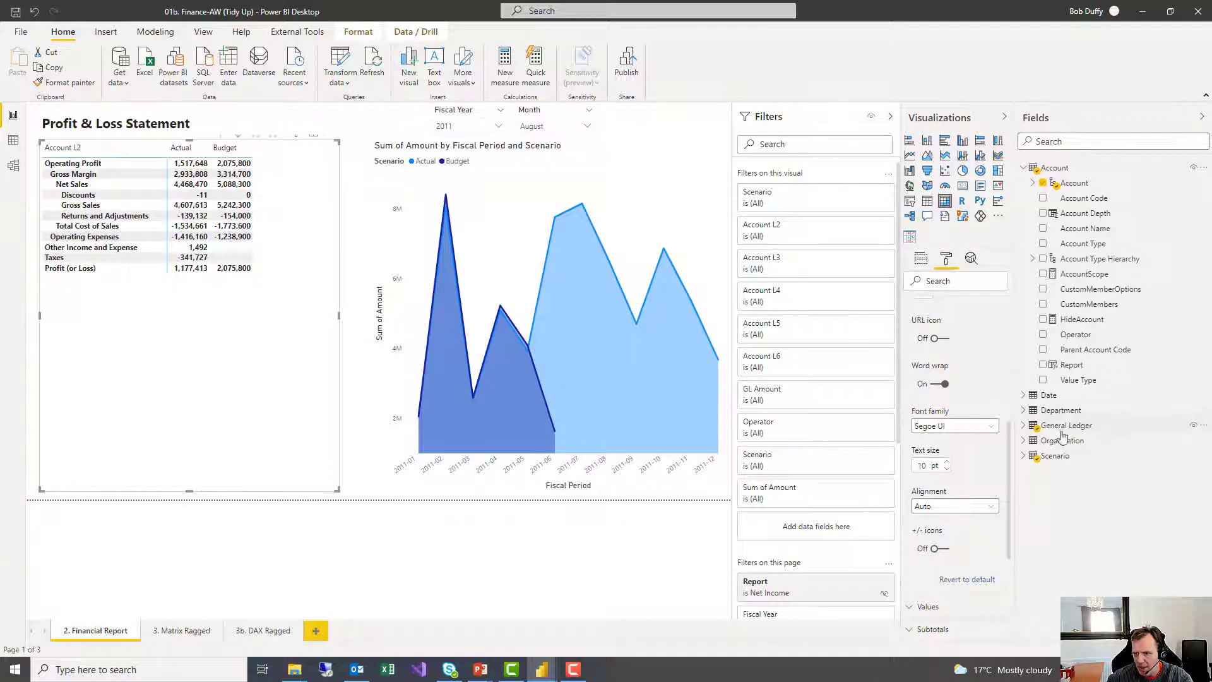
left_click(1025, 427)
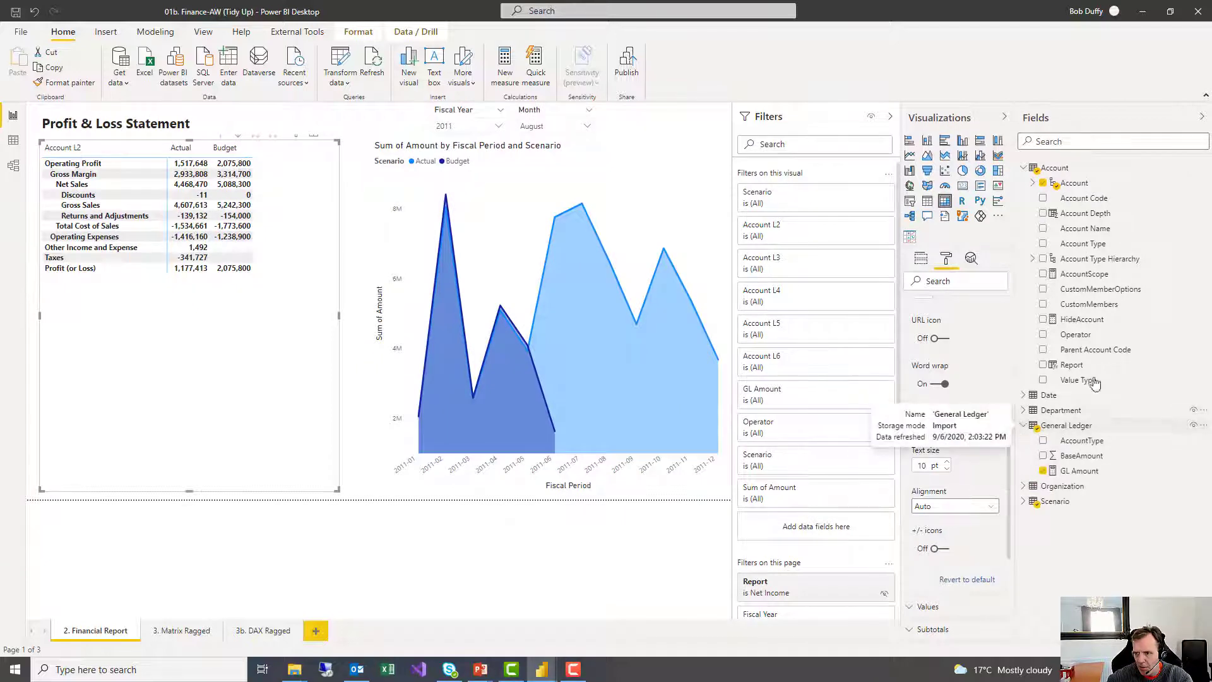
right_click(1056, 169)
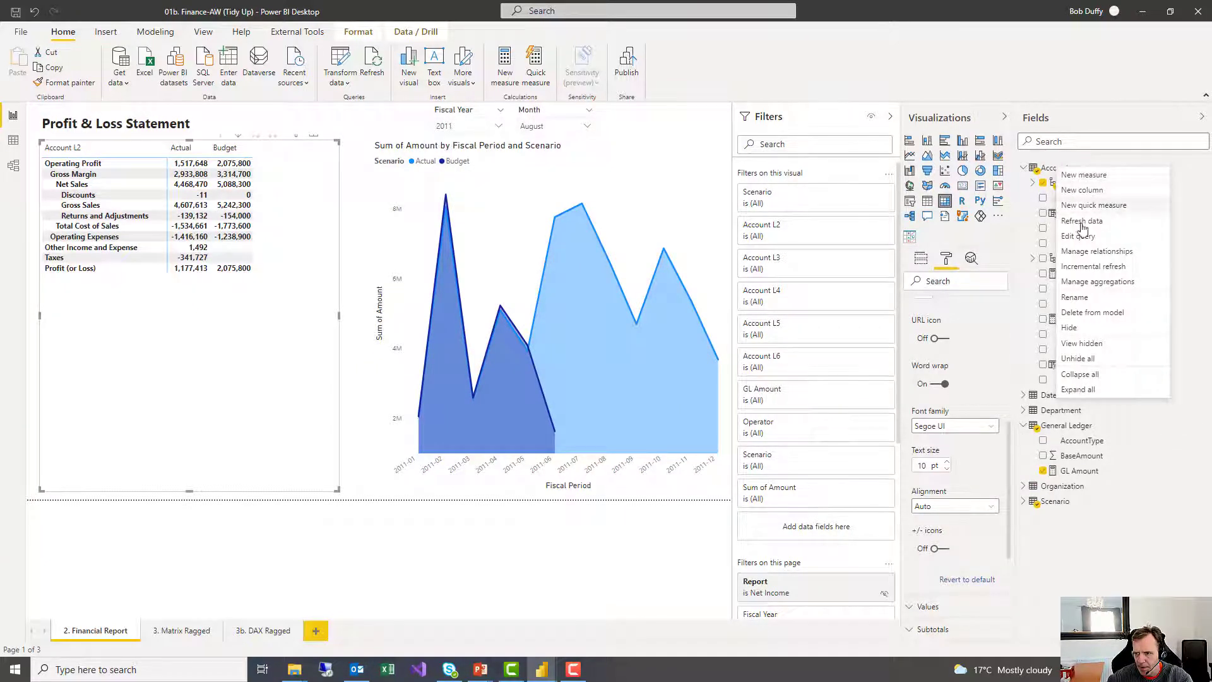
left_click(1093, 346)
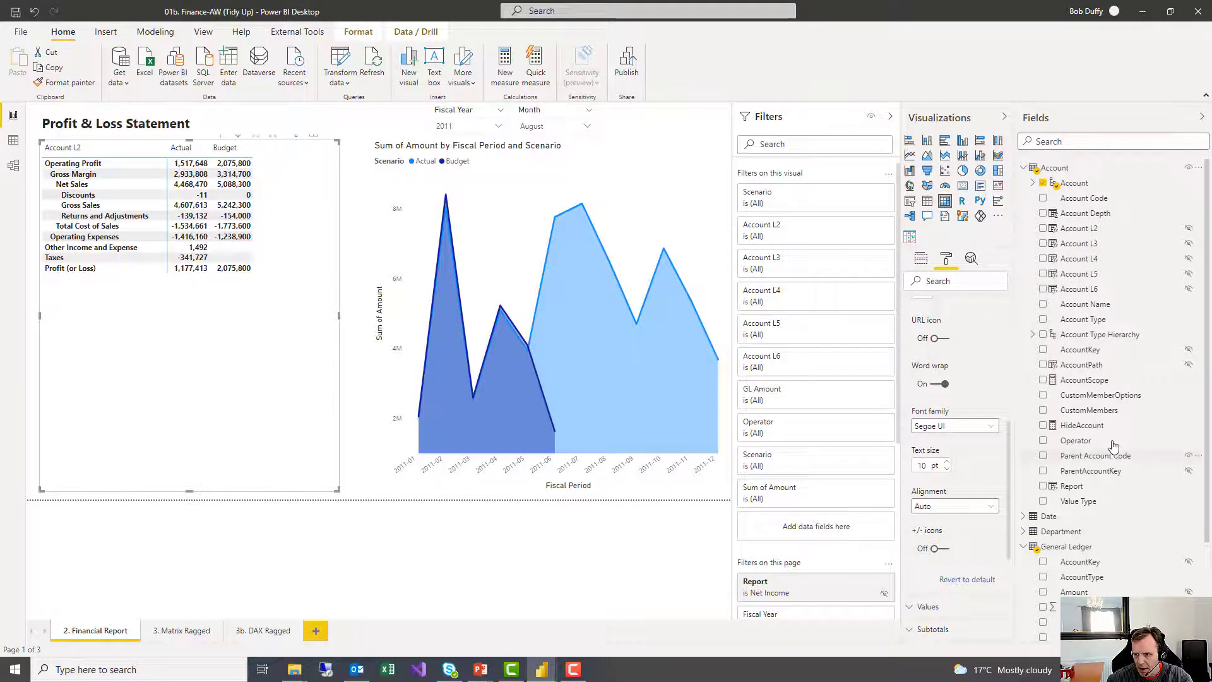
Step: Show the formula of the AccountScope measure and highlight its first ISINSCOPE function
left_click(1101, 383)
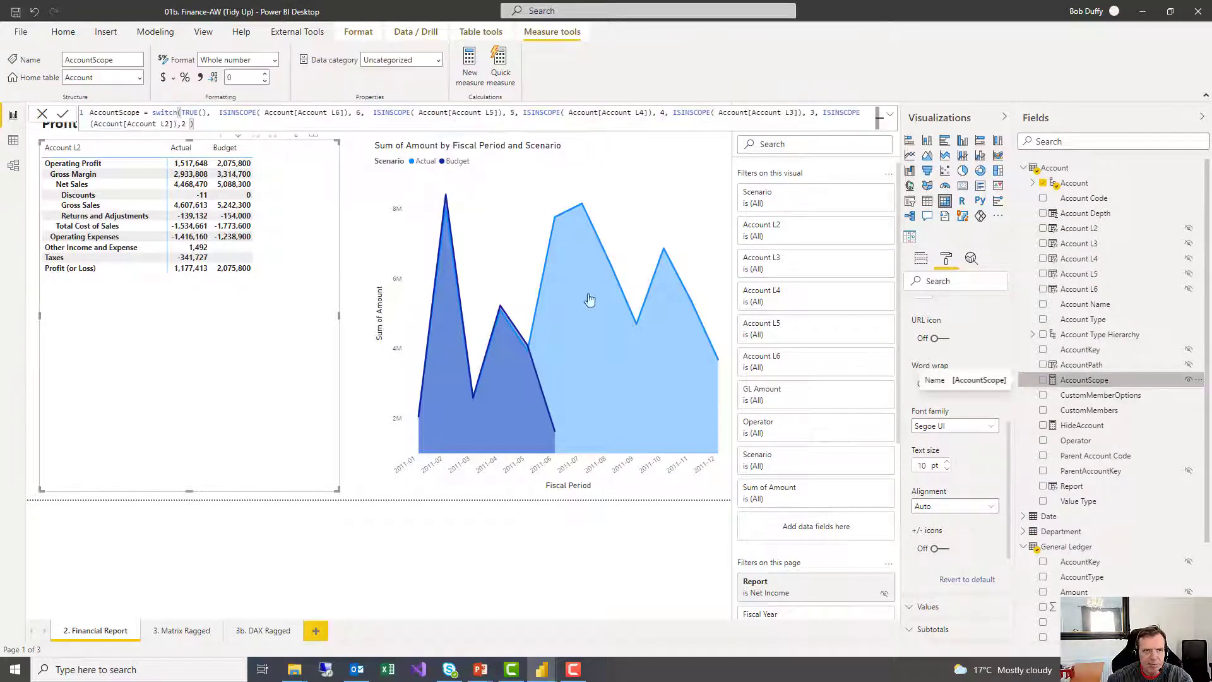
left_click(180, 112)
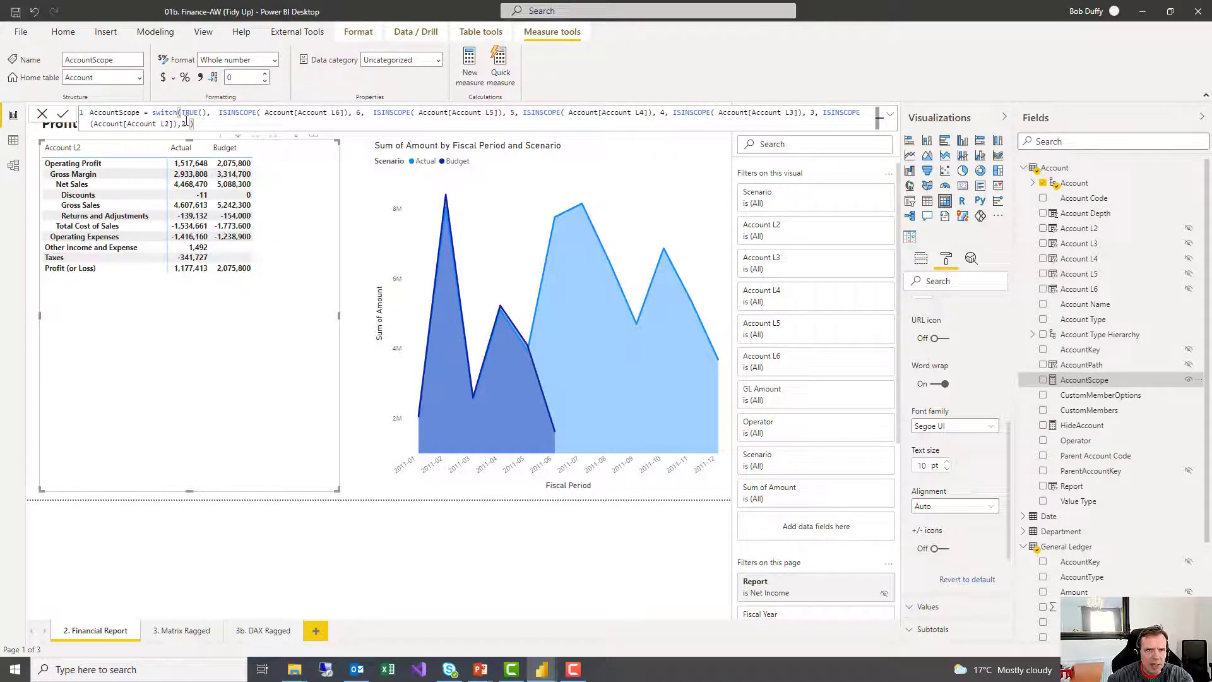
left_click_drag(220, 114, 239, 112)
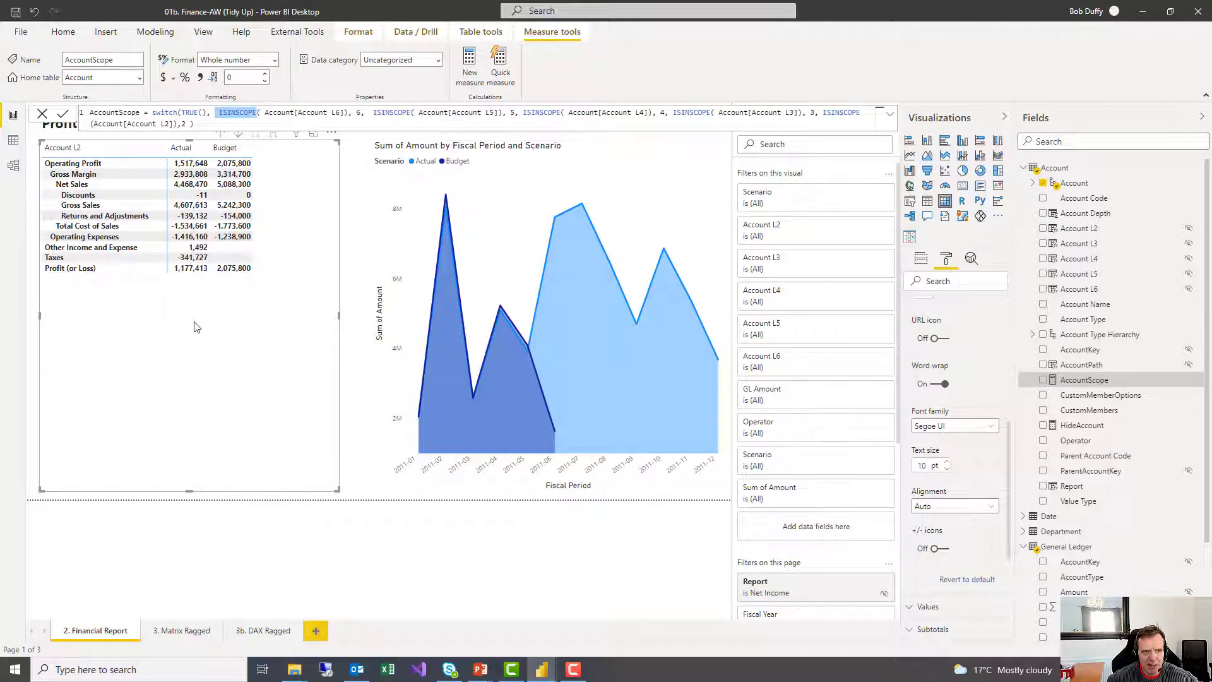
Step: Show the formula of the GL Amount measure in General Ledger and highlight its Account[HideAccount] factor
scroll(1111, 467, "down", 3)
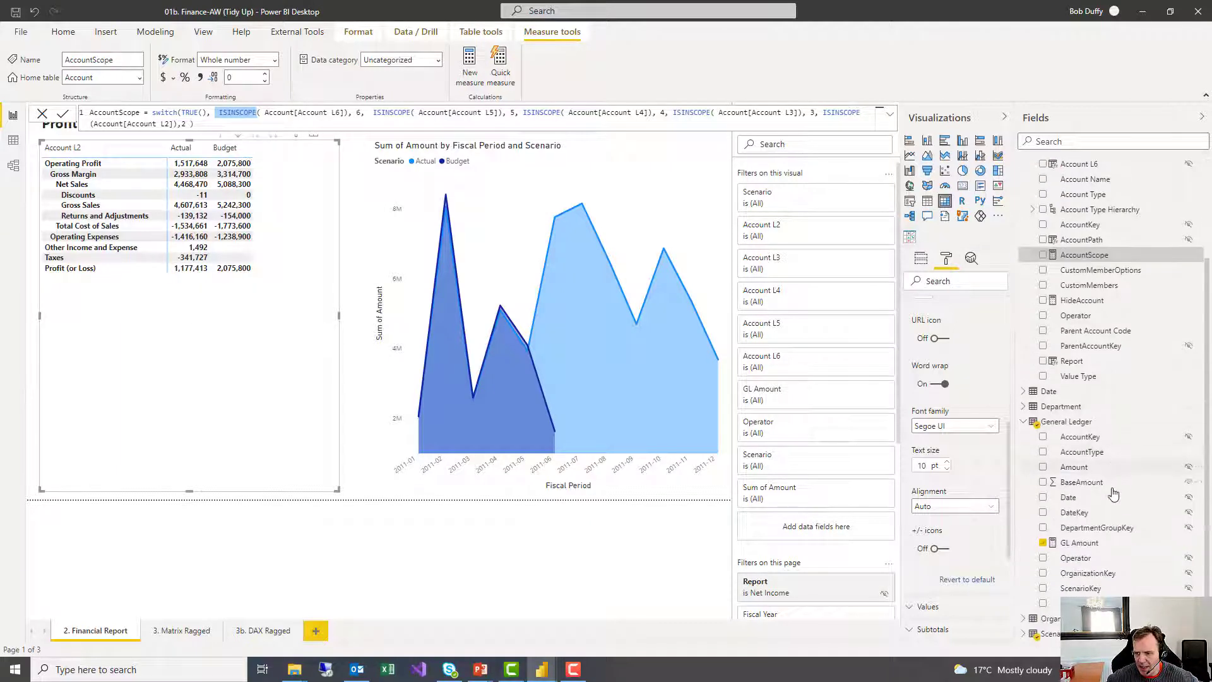
left_click(1081, 543)
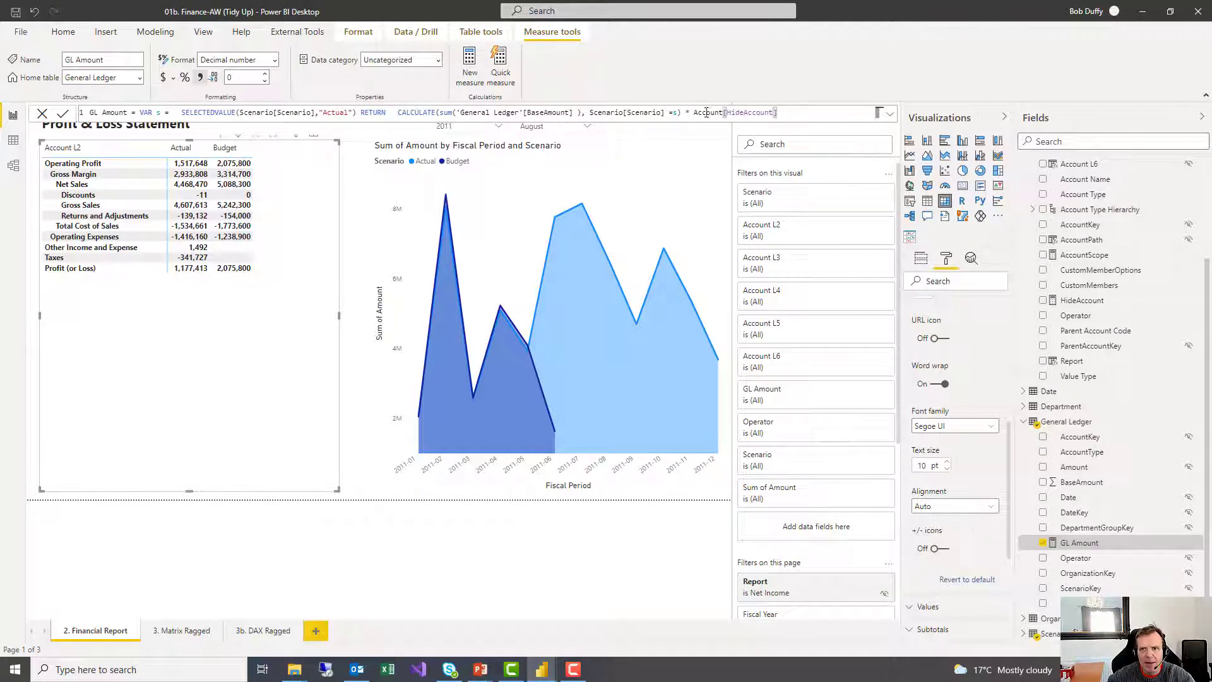
left_click_drag(695, 115, 824, 115)
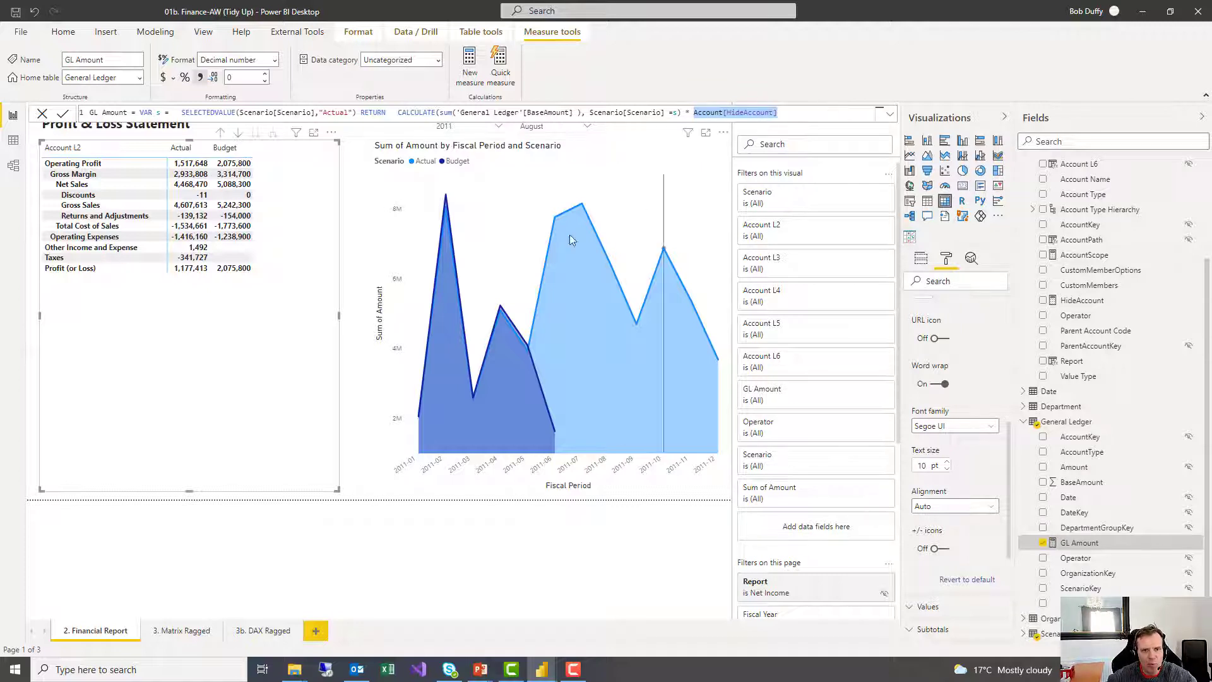
left_click(359, 337)
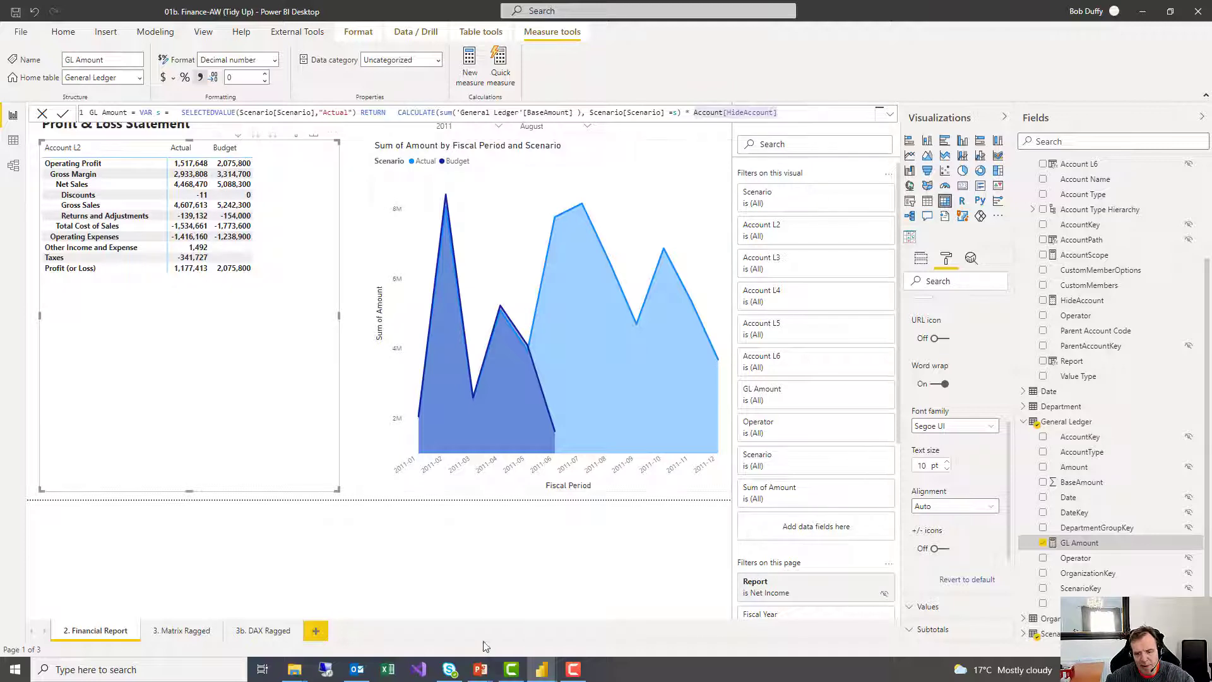
Step: Switch to the PowerPoint presentation and advance to the Pro Forma Layout Calculated Members slide
mouse_move(541, 671)
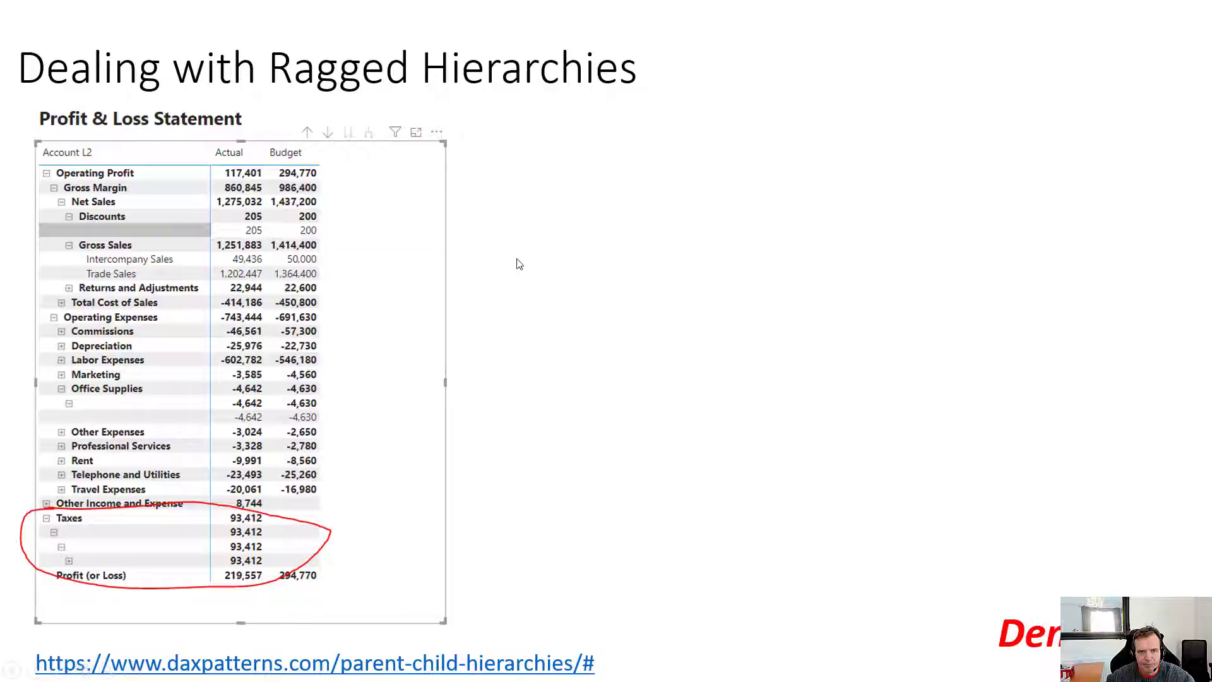
key("Right")
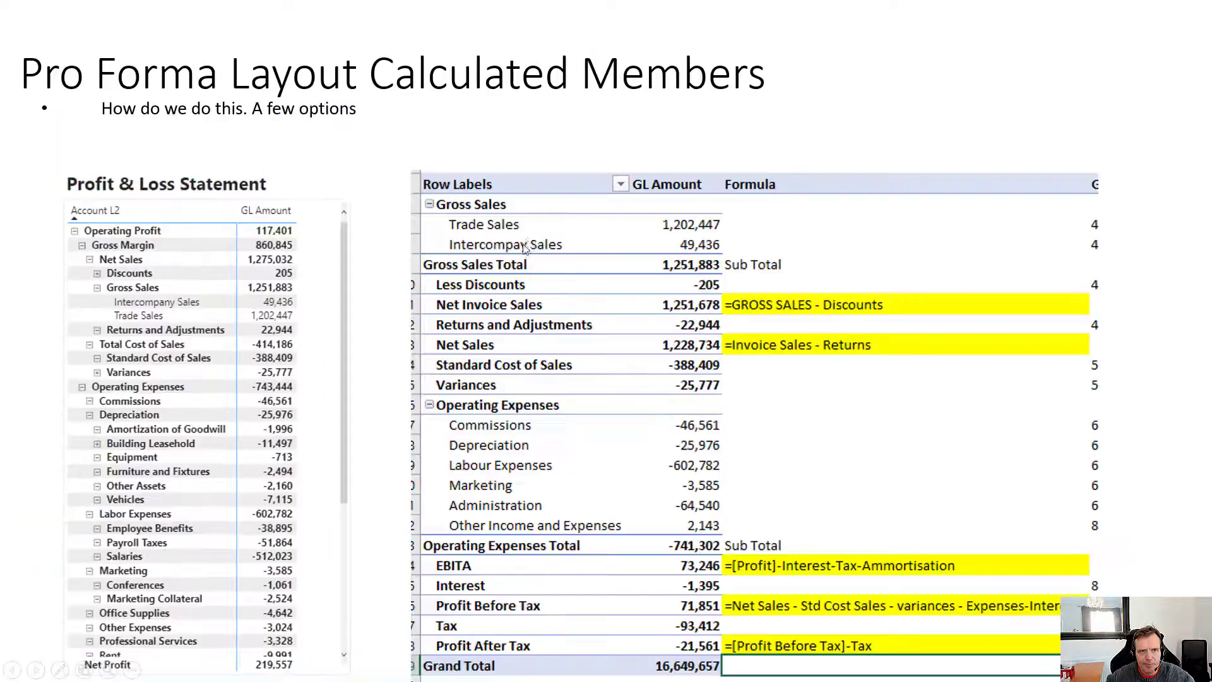
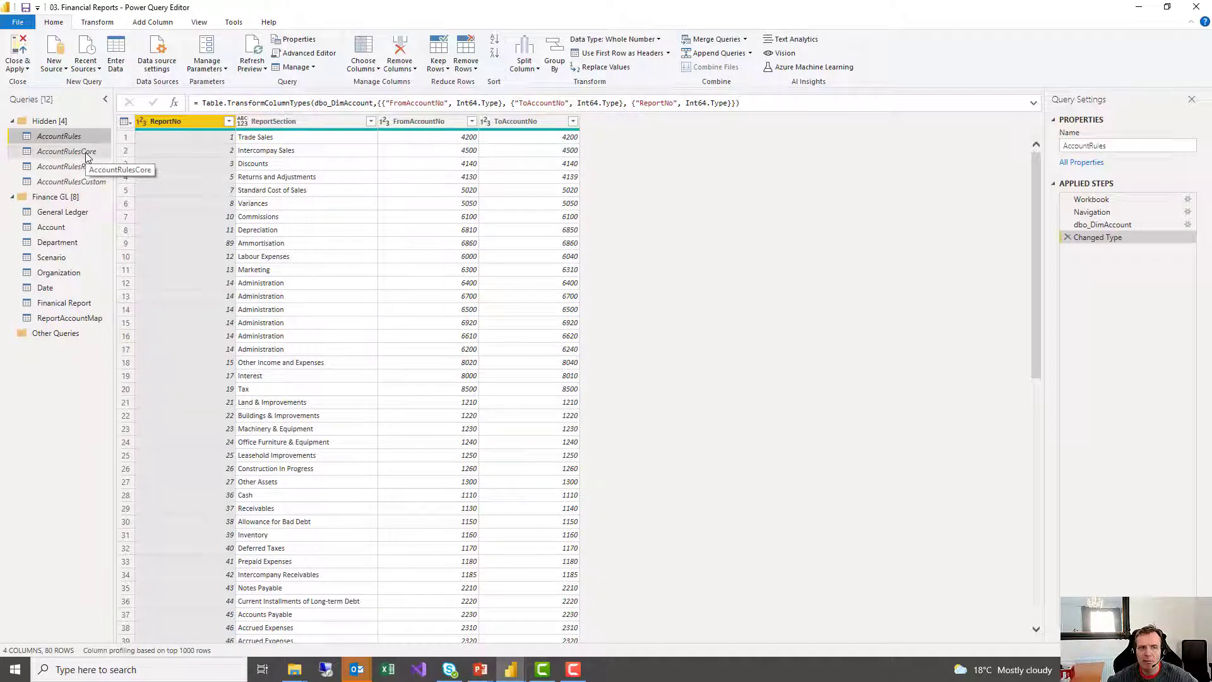
Step: Examine how the AccountRulesCore query turns account ranges into rows, comparing its Source, Added Custom and Expanded FromToAccountNo steps
left_click(82, 152)
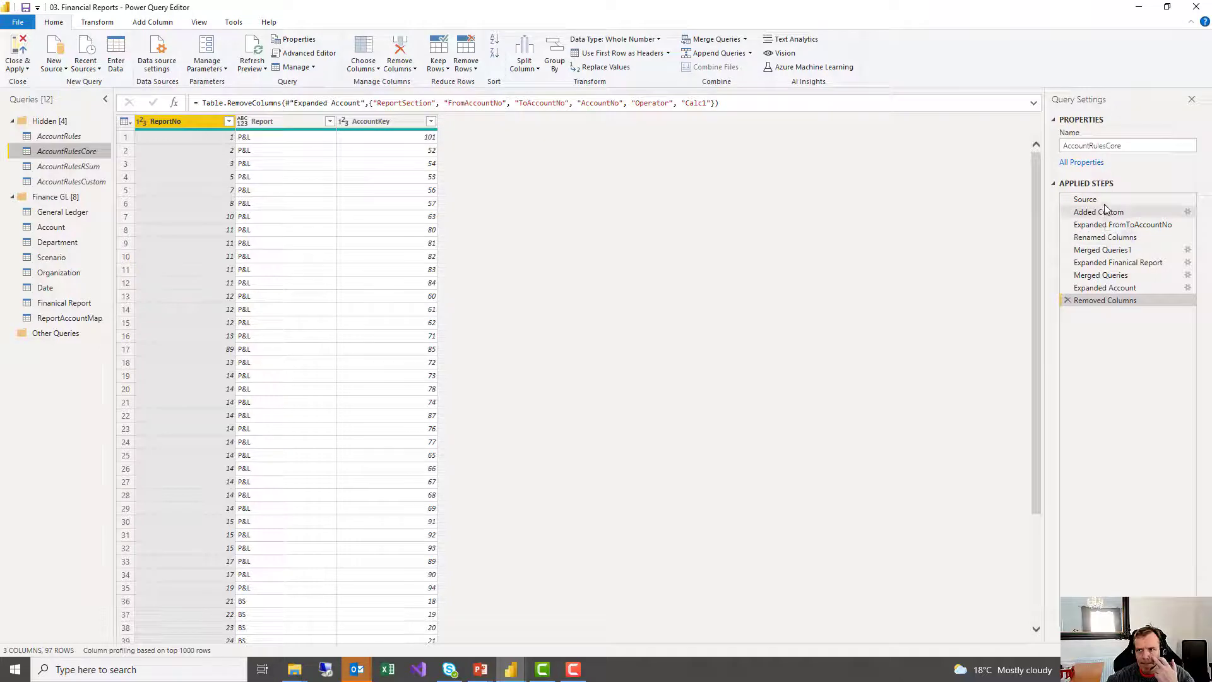
left_click(1085, 200)
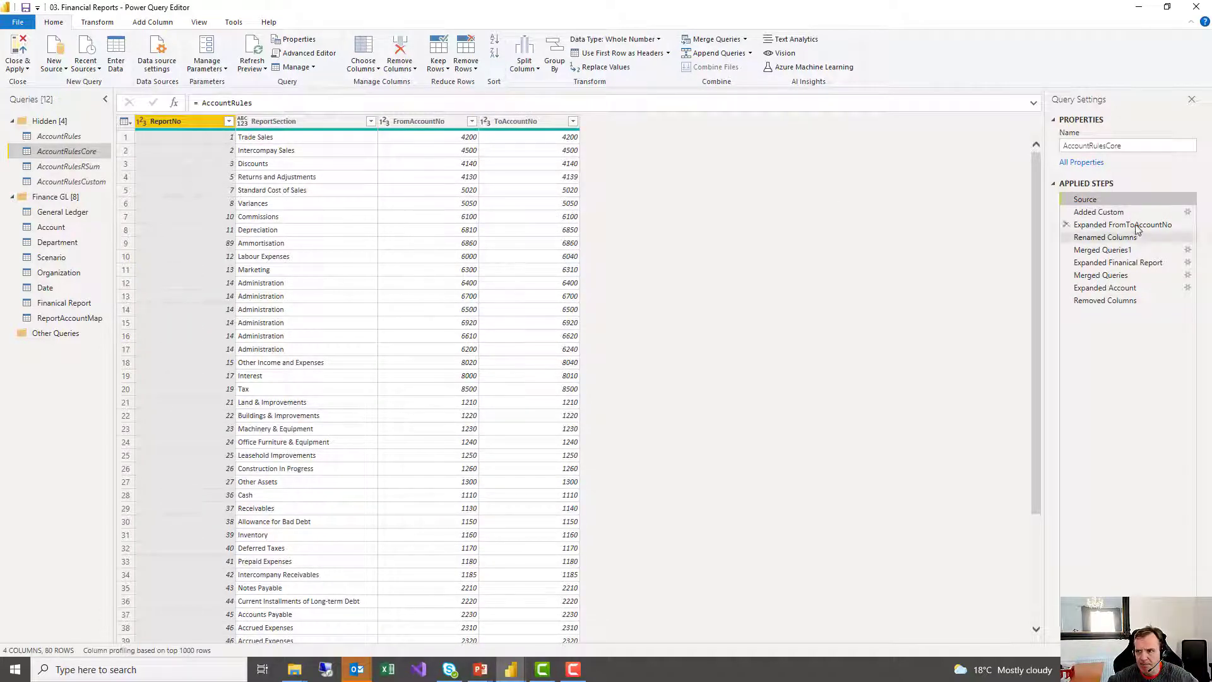
left_click(1109, 214)
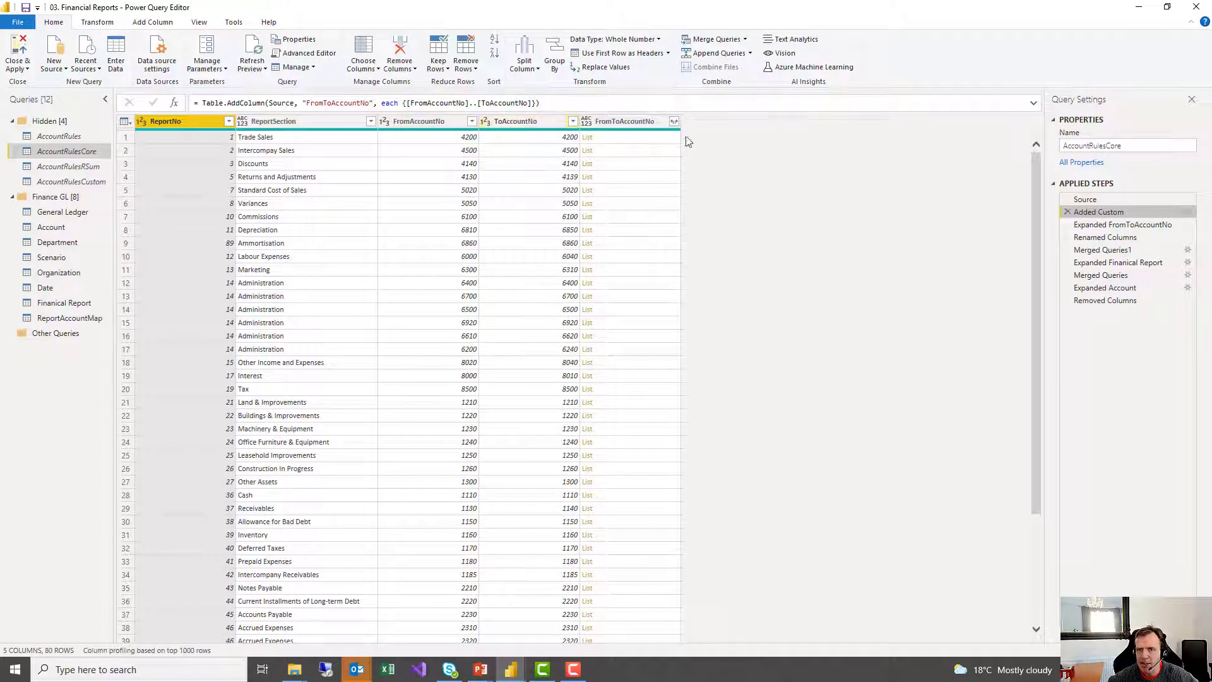
left_click(1087, 227)
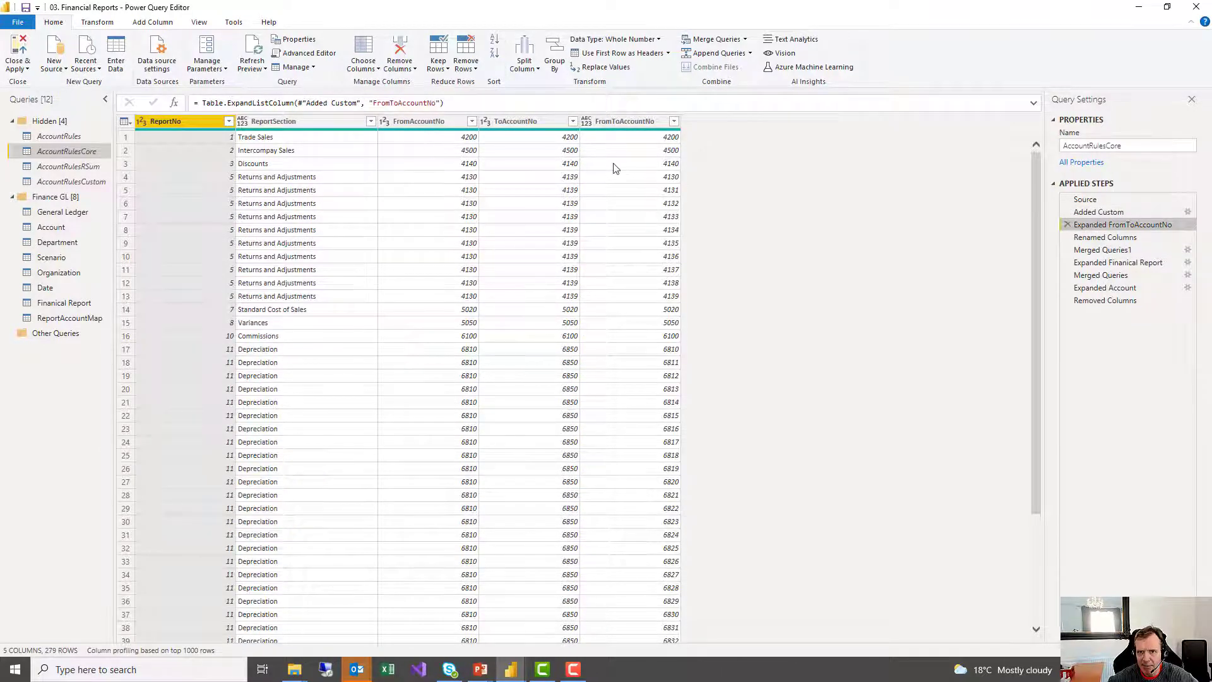
left_click(1081, 213)
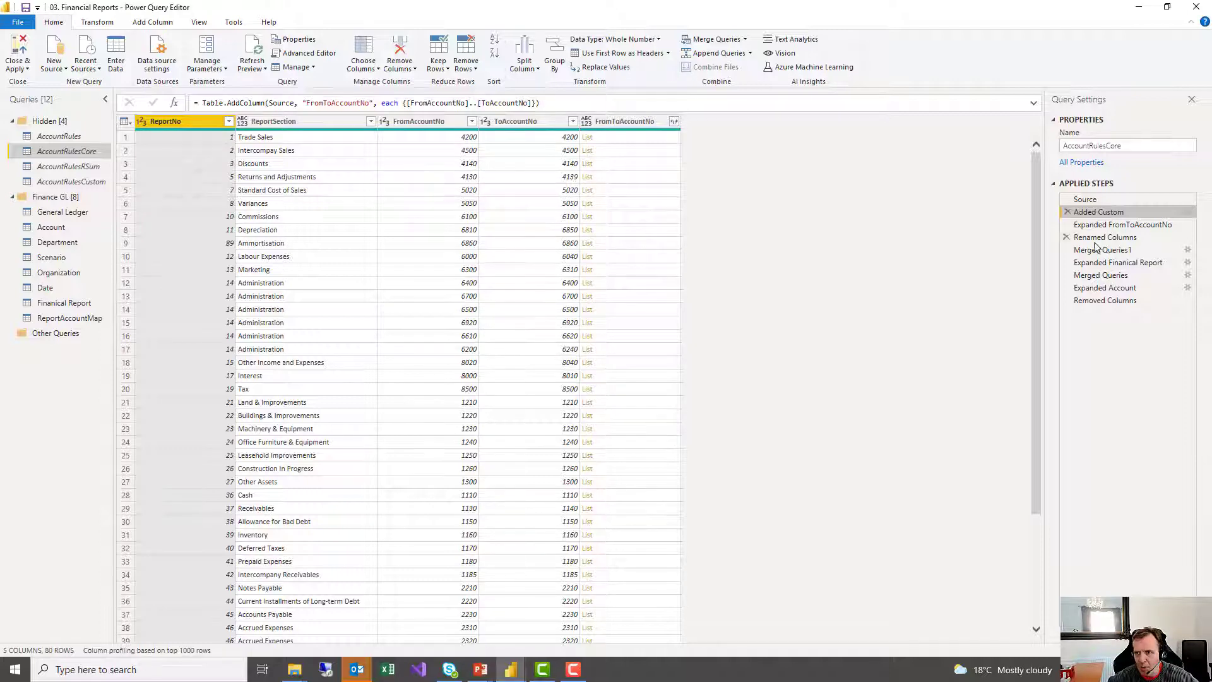
left_click(1115, 228)
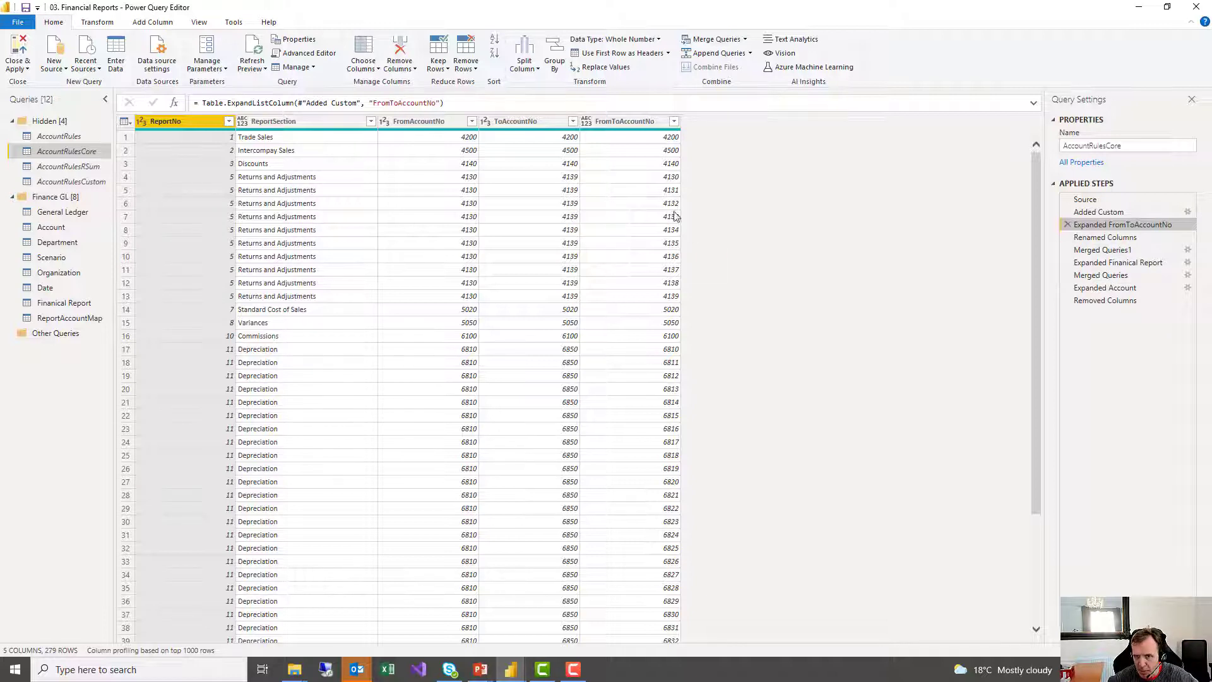
Step: Review the AccountRulesCore merges with Finanical Report and Account, their expansions, and the final Removed Columns step
left_click(1108, 251)
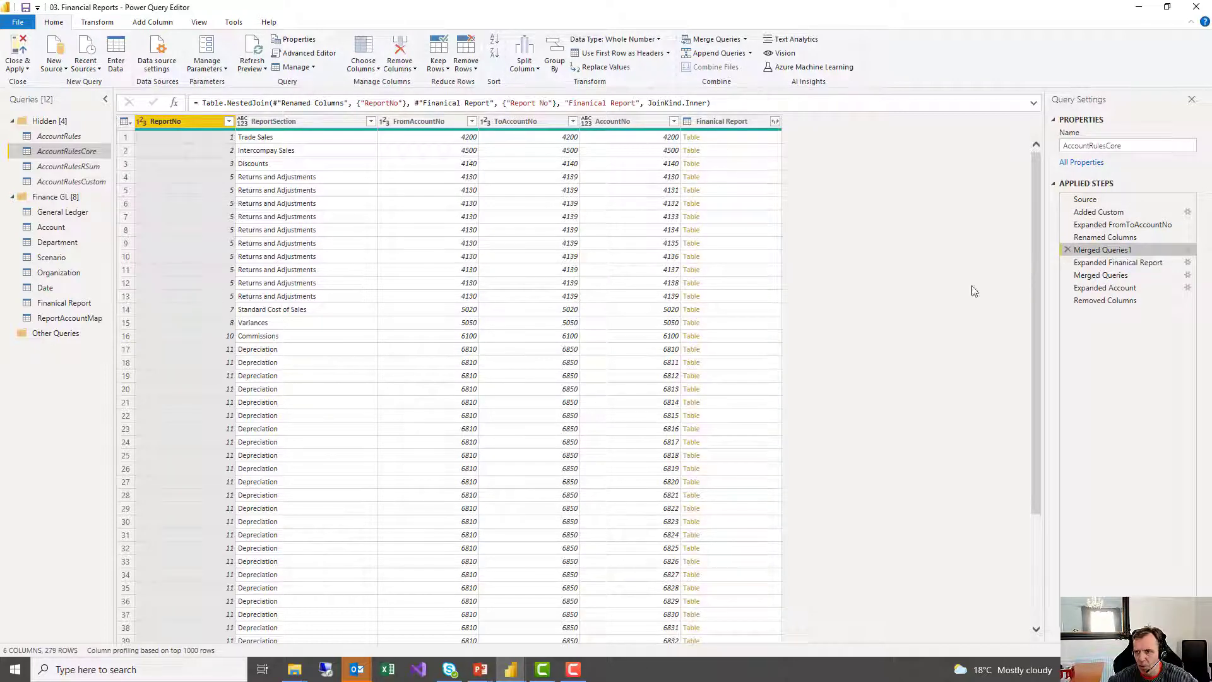
left_click(1130, 263)
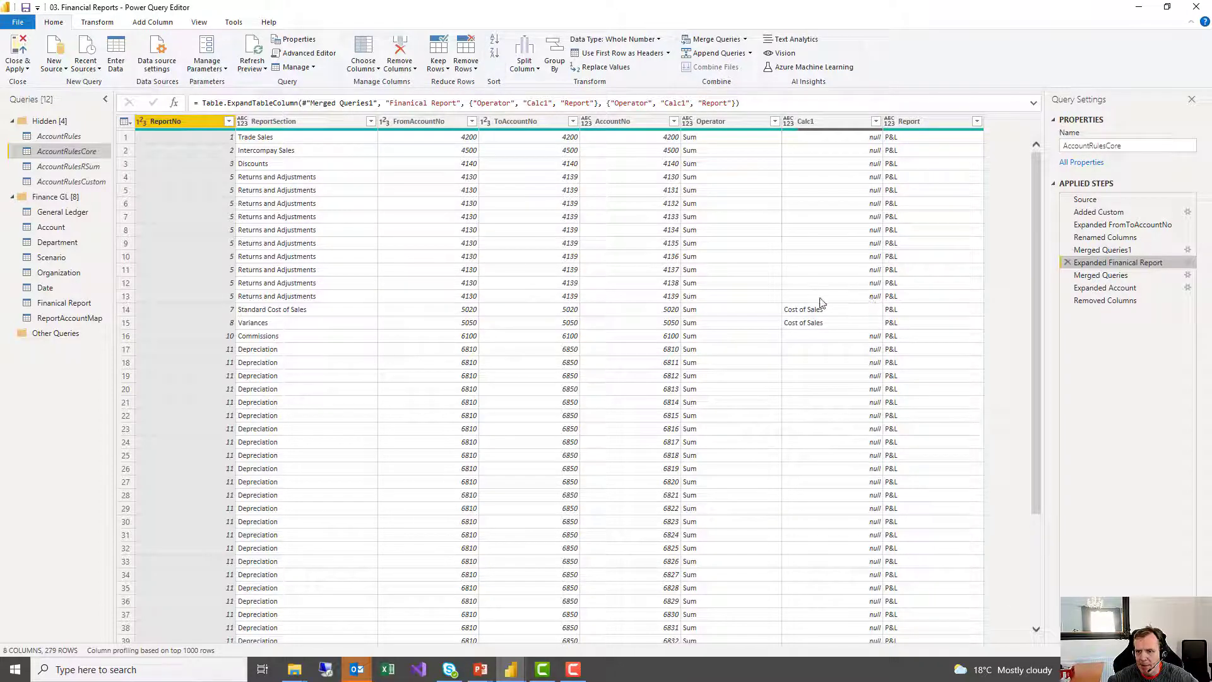
left_click(1113, 275)
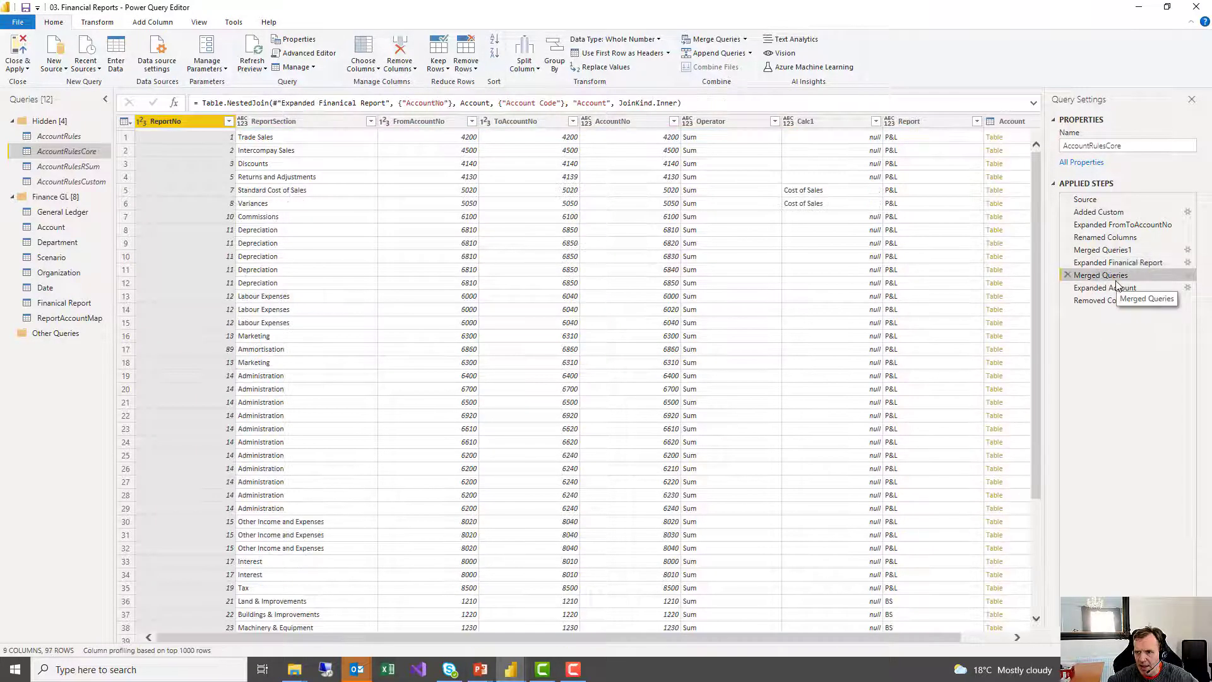
left_click(1114, 288)
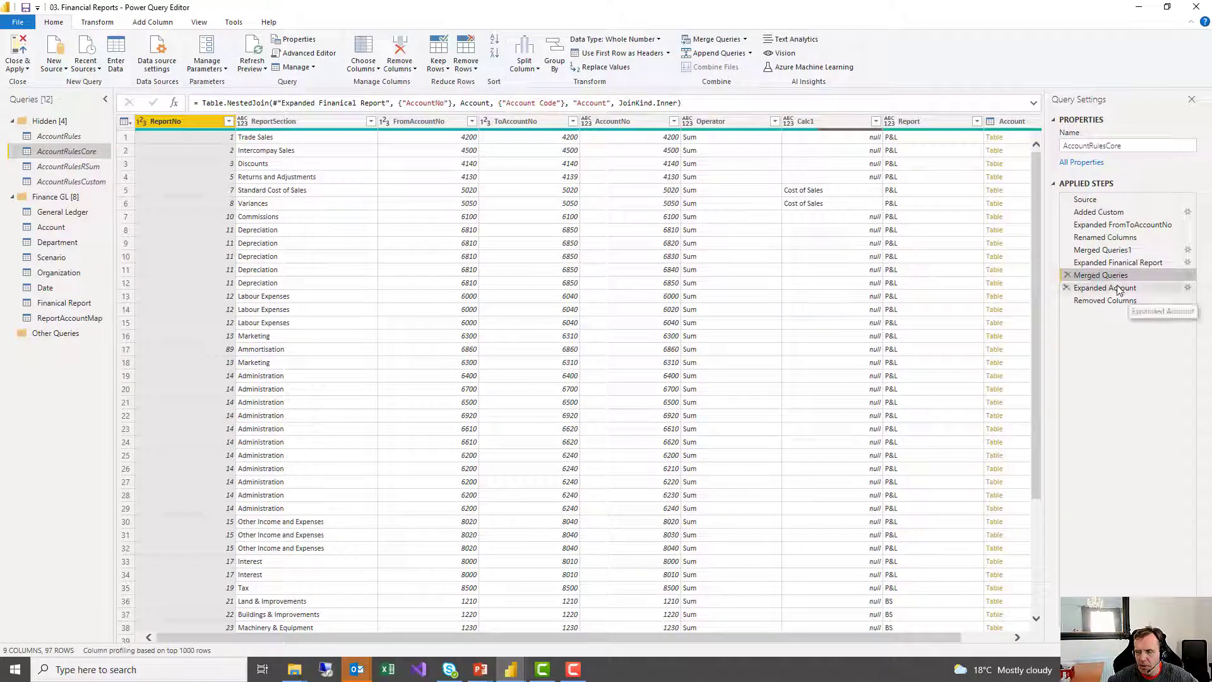
left_click(1113, 302)
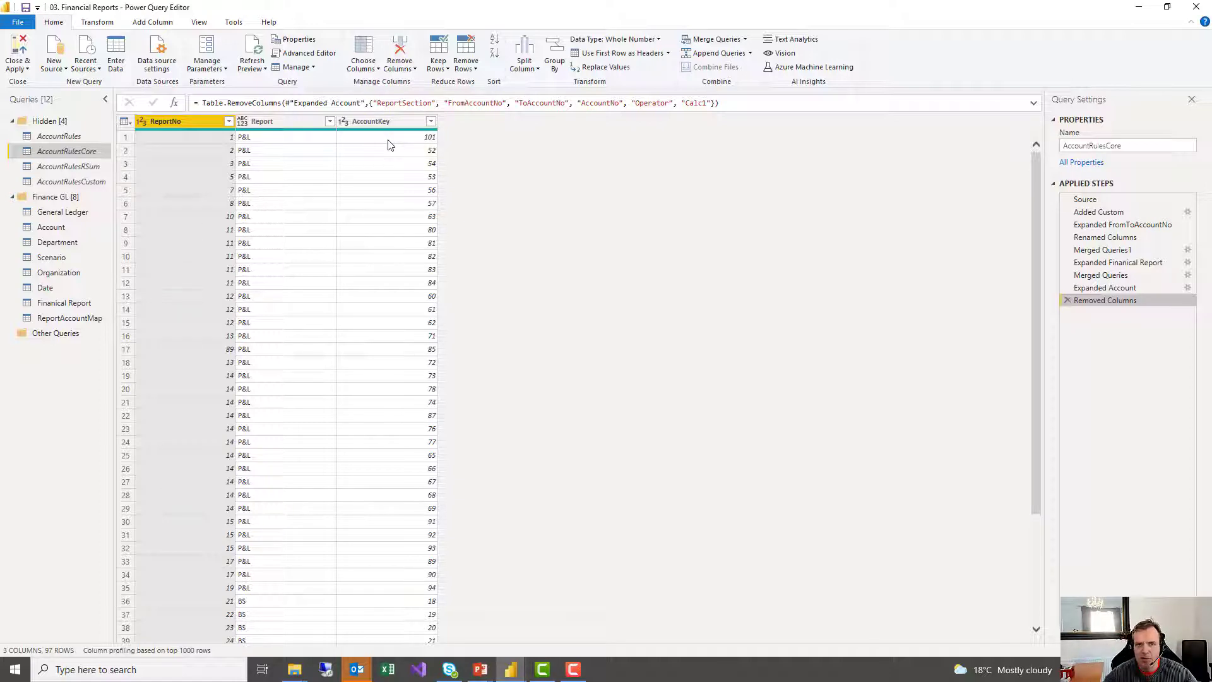
Step: Inspect the AccountRulesCore M code in the Advanced Editor, highlight part of the ExpandListColumn line, and close the editor
left_click(320, 53)
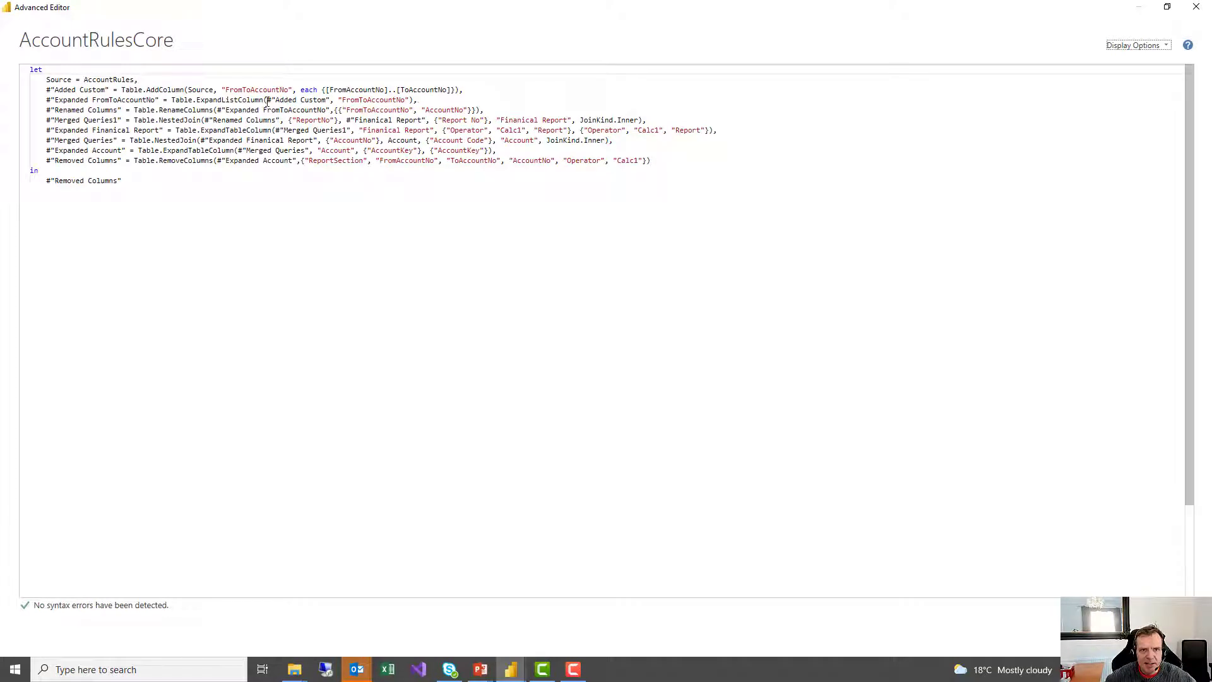
left_click_drag(268, 101, 126, 100)
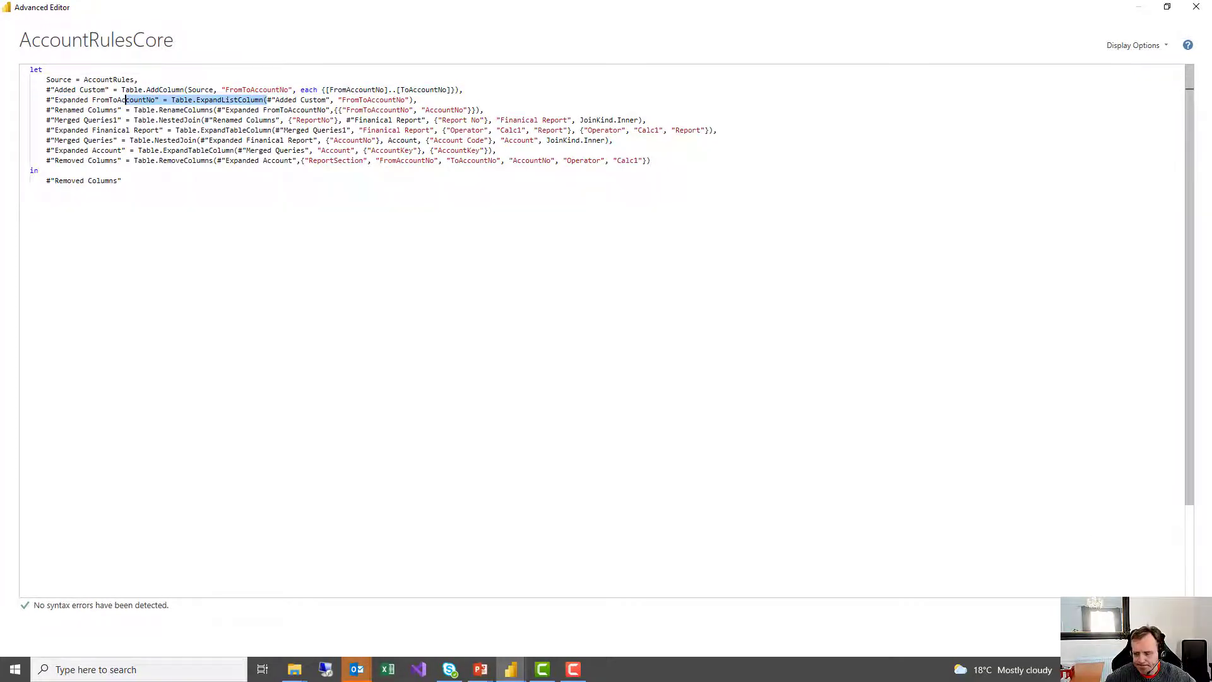
left_click(1114, 606)
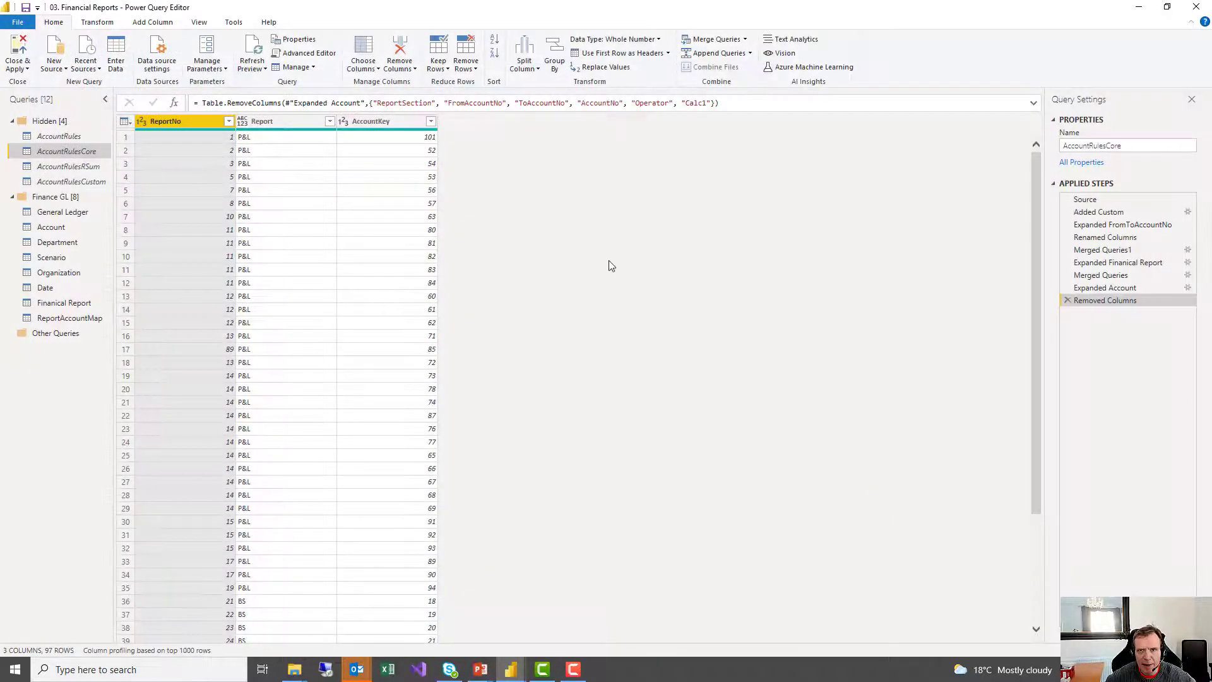
Step: Select the FromAccountNo and ToAccountNo columns at the AccountRulesCore Source step and look through the available column transformations
left_click(103, 23)
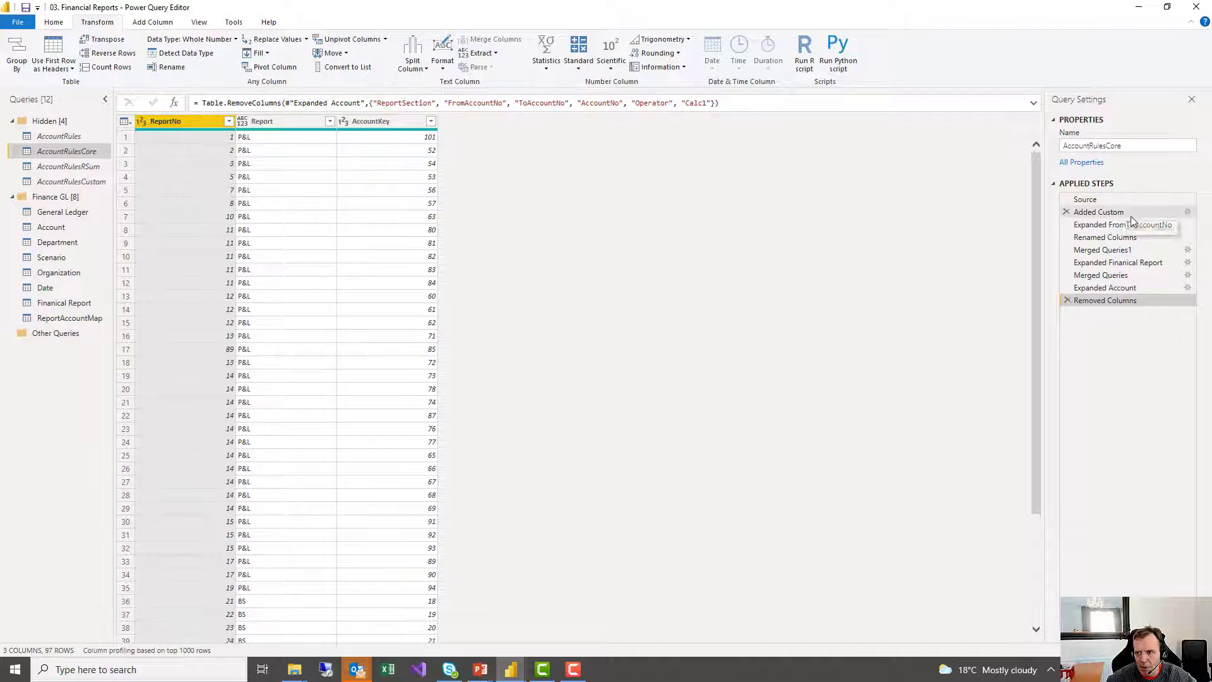
left_click(1104, 199)
left_click(436, 121)
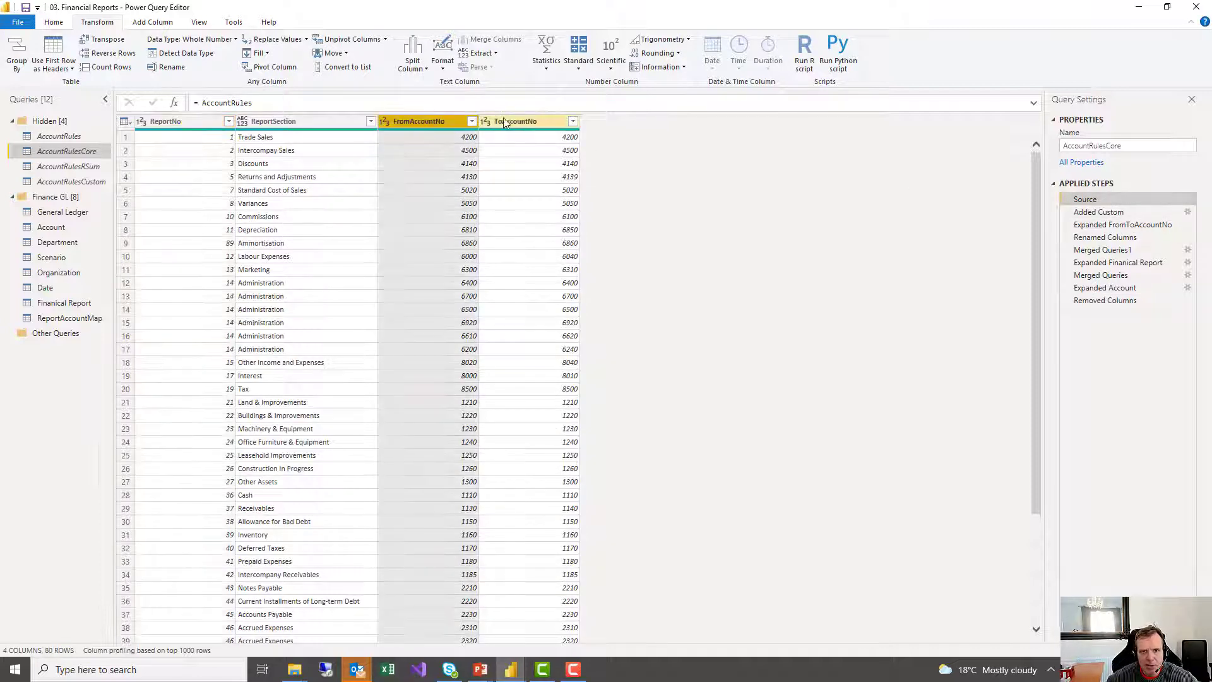
left_click(506, 122, "ctrl")
right_click(507, 120)
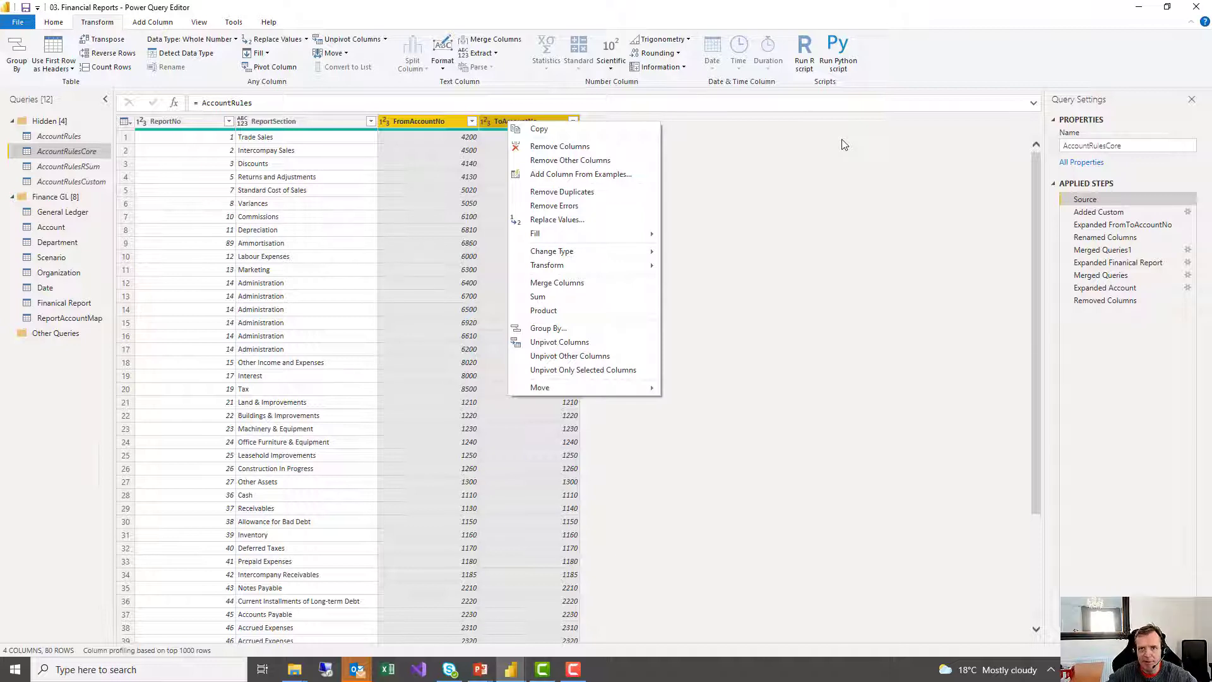
left_click(495, 55)
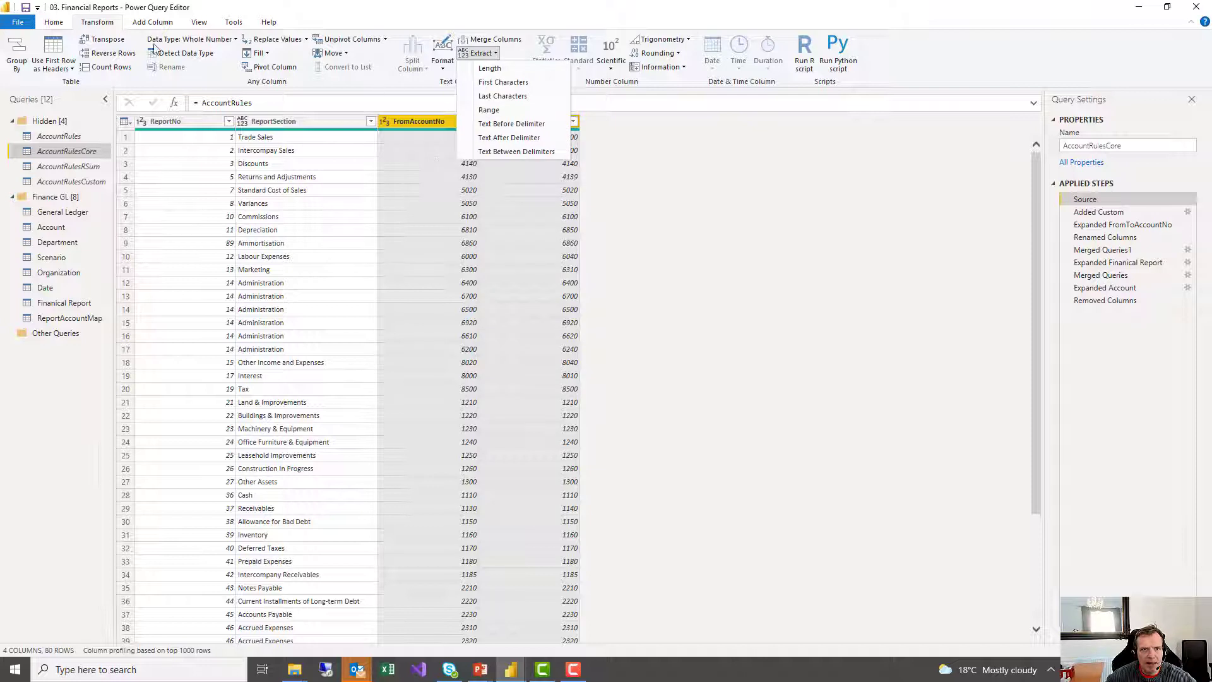
left_click(807, 222)
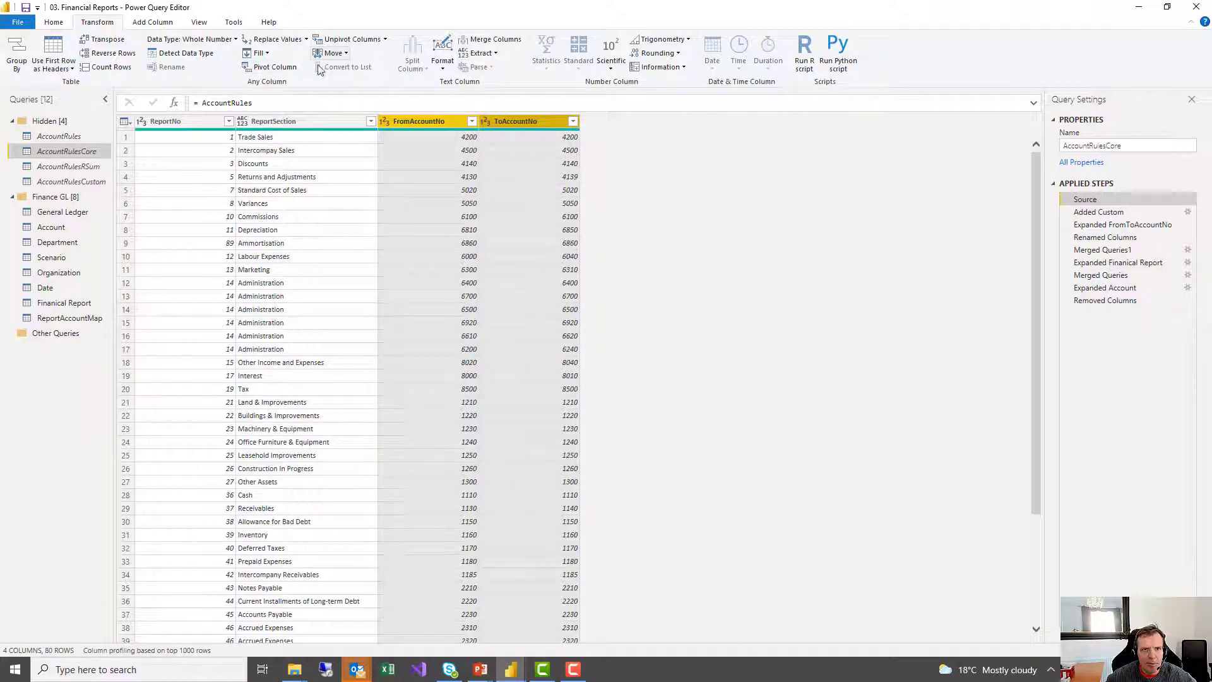
Step: Review the AccountRulesCore M code in the Advanced Editor, close it, and return to the query's Removed Columns step
left_click(53, 23)
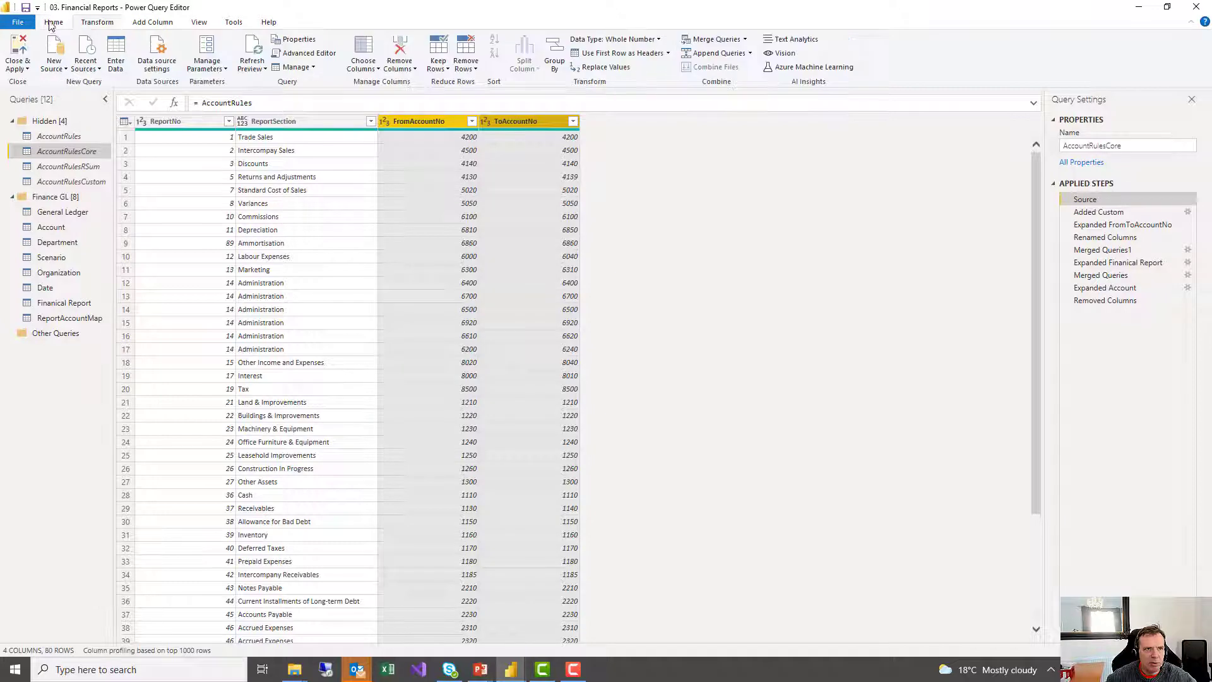
left_click(312, 54)
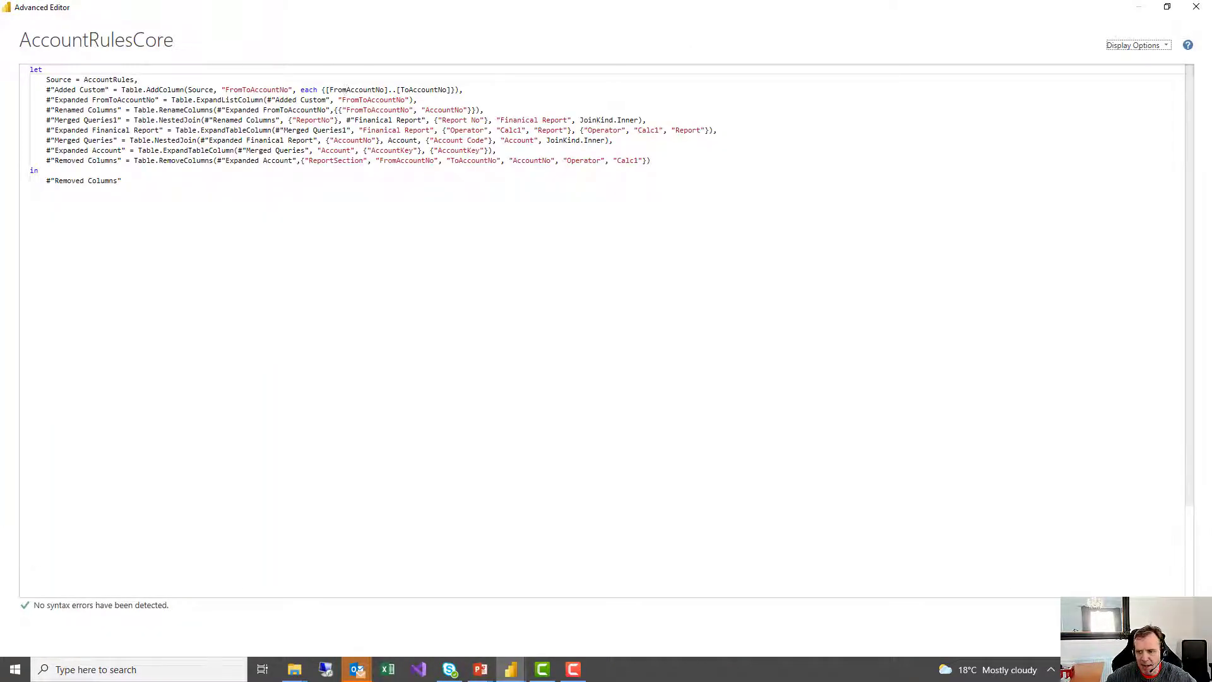
left_click(1163, 636)
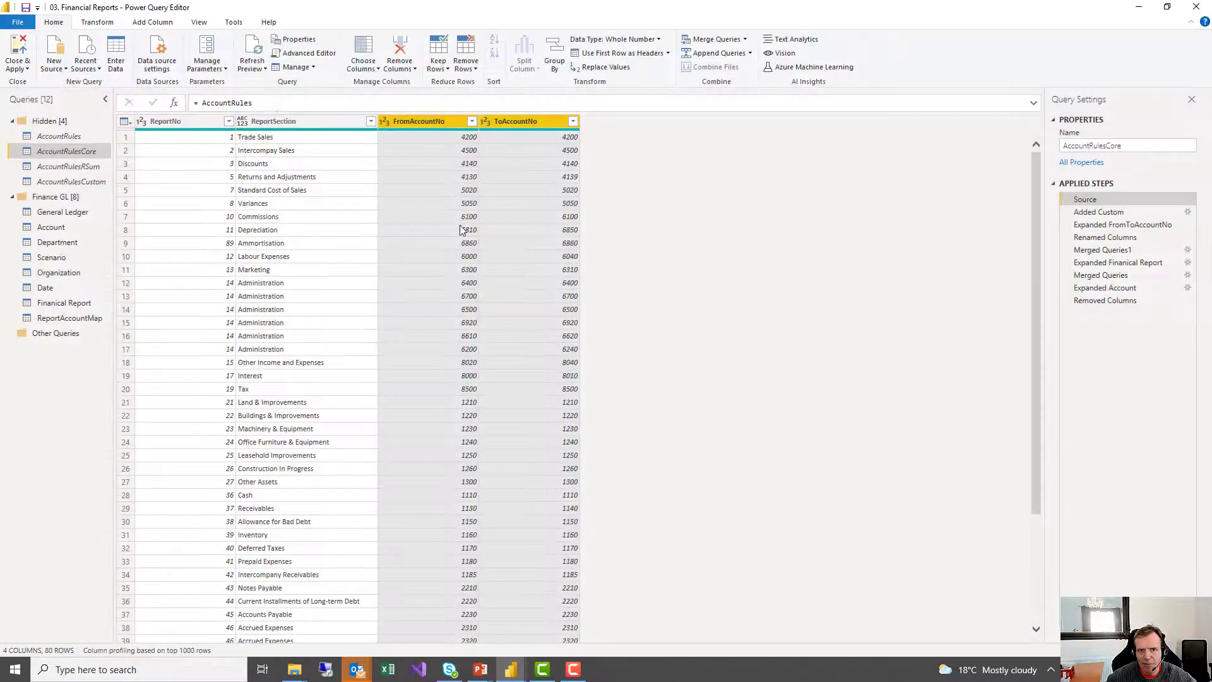
left_click(1119, 302)
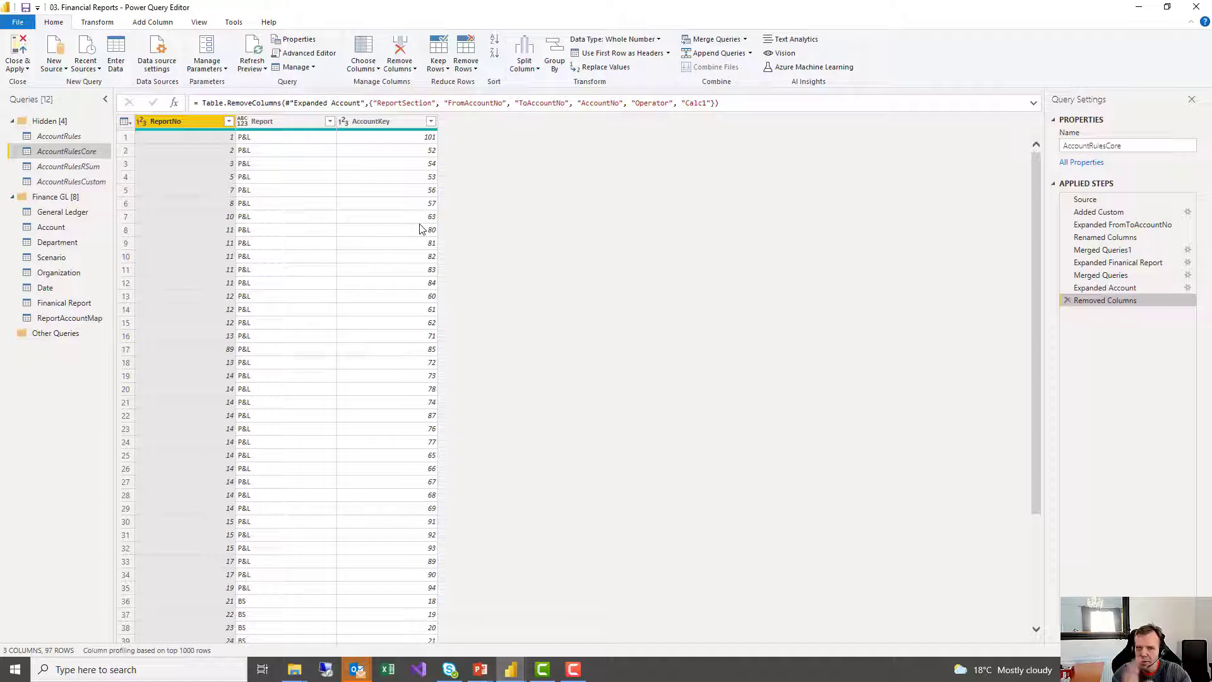
Step: Inspect the AccountRulesRSum M code in the Advanced Editor, highlight the Expanded AccountRSum line, and close the editor
left_click(94, 166)
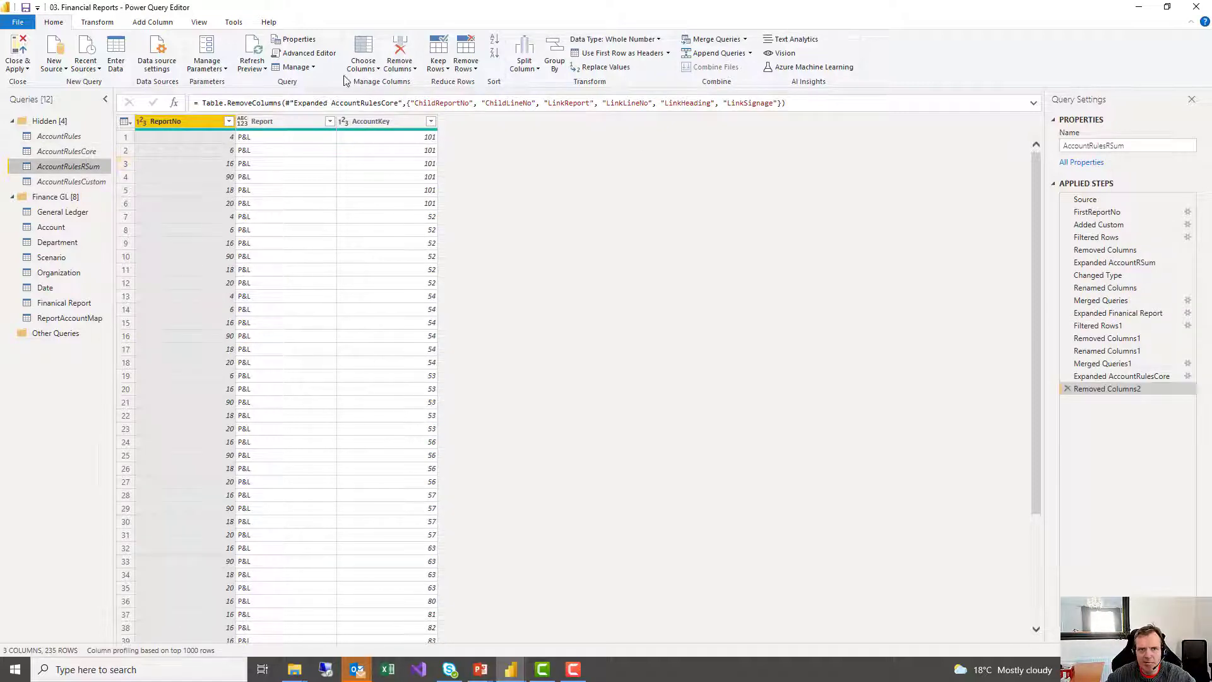
left_click(306, 53)
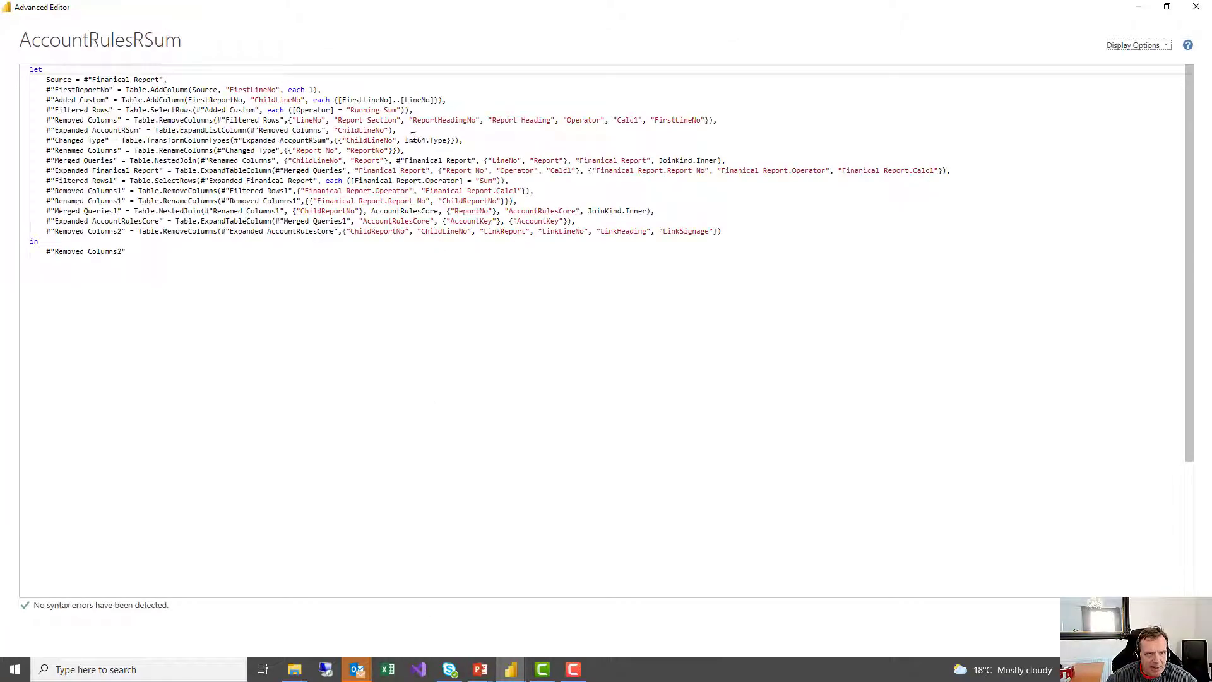
left_click_drag(397, 130, 9, 136)
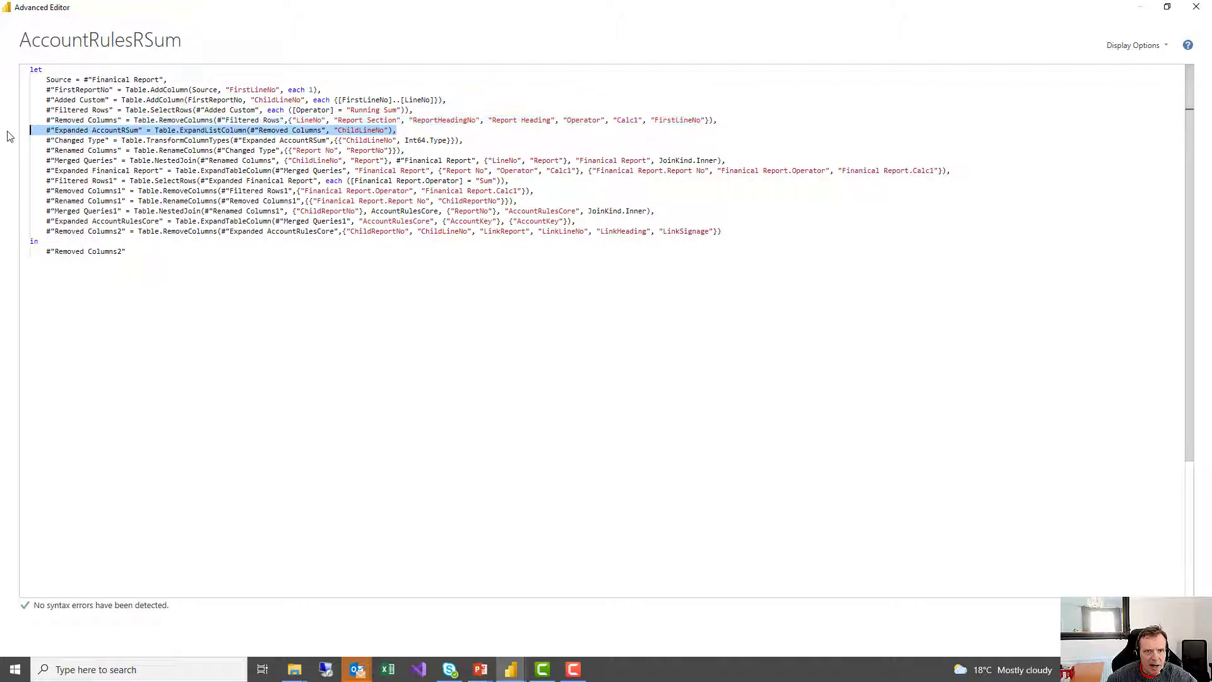
left_click(8, 136)
left_click(398, 130)
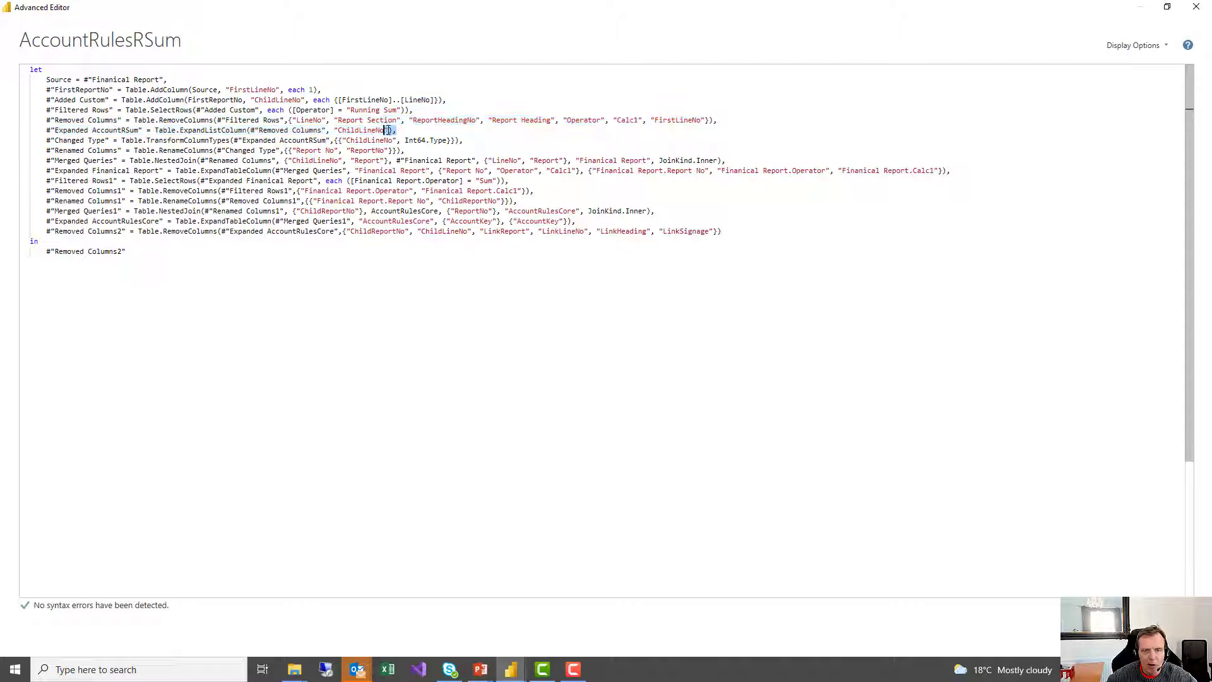
left_click_drag(402, 131, 89, 130)
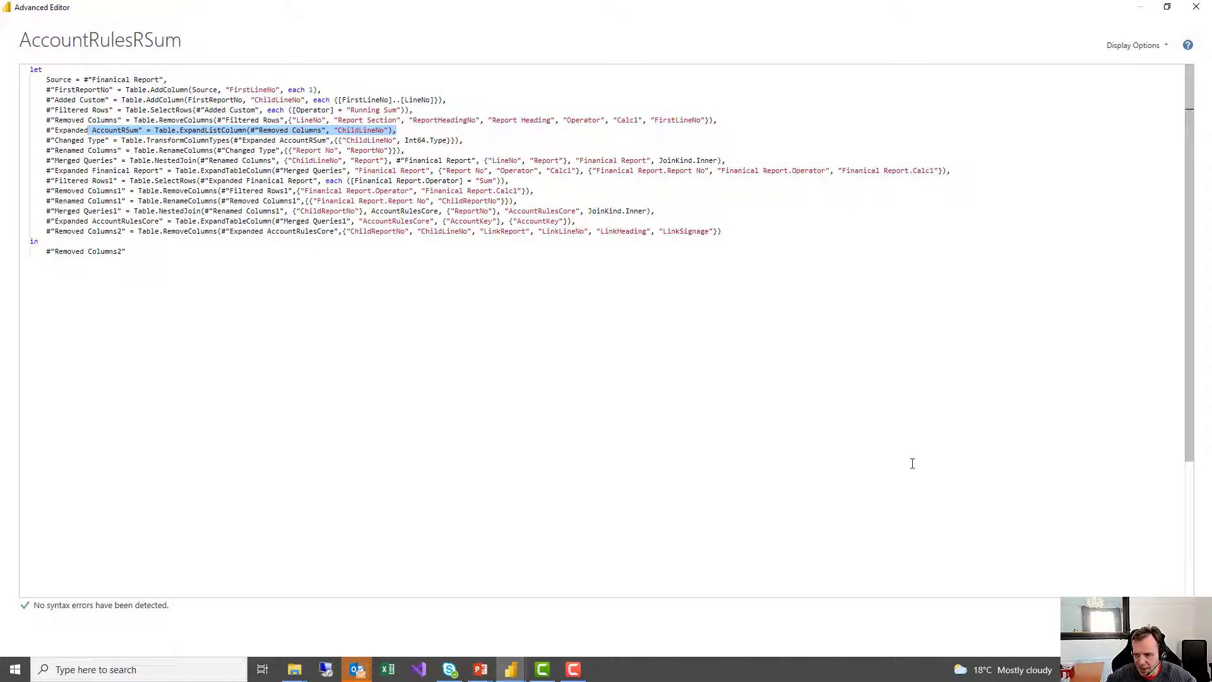
left_click(1159, 634)
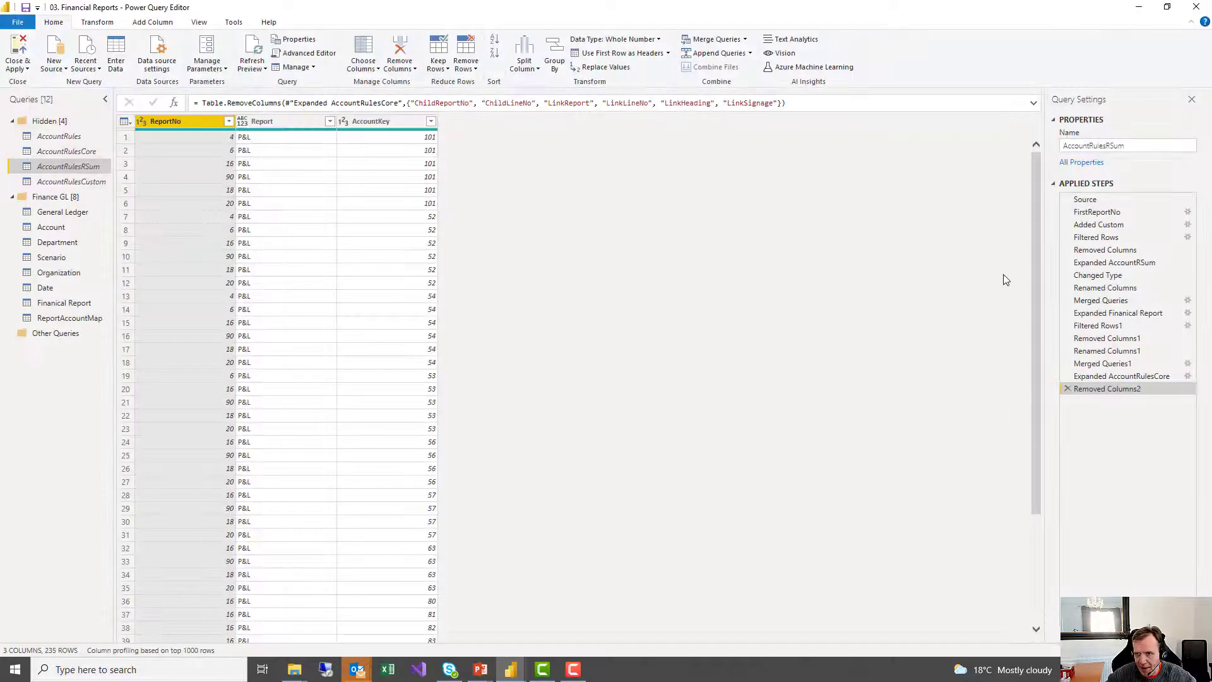
Step: Examine the AccountRulesRSum steps from Source through FirstReportNo and Added Custom to Filtered Rows, including the FirstLineNo column
left_click(1109, 202)
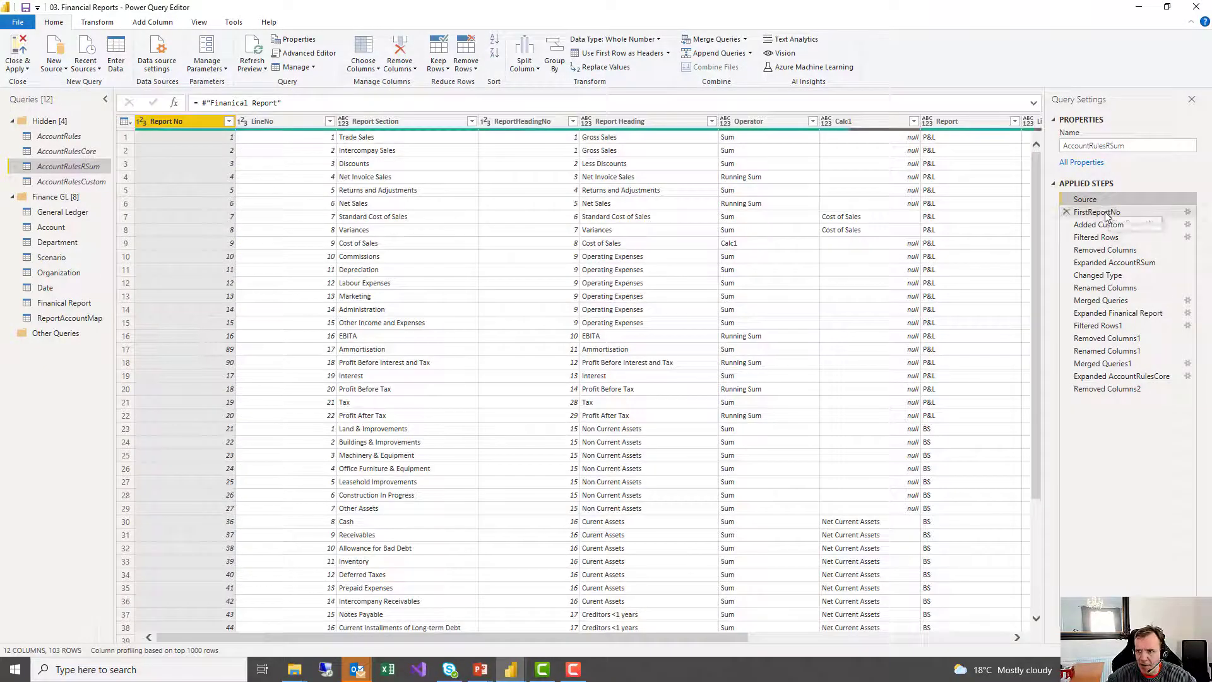
left_click(1106, 214)
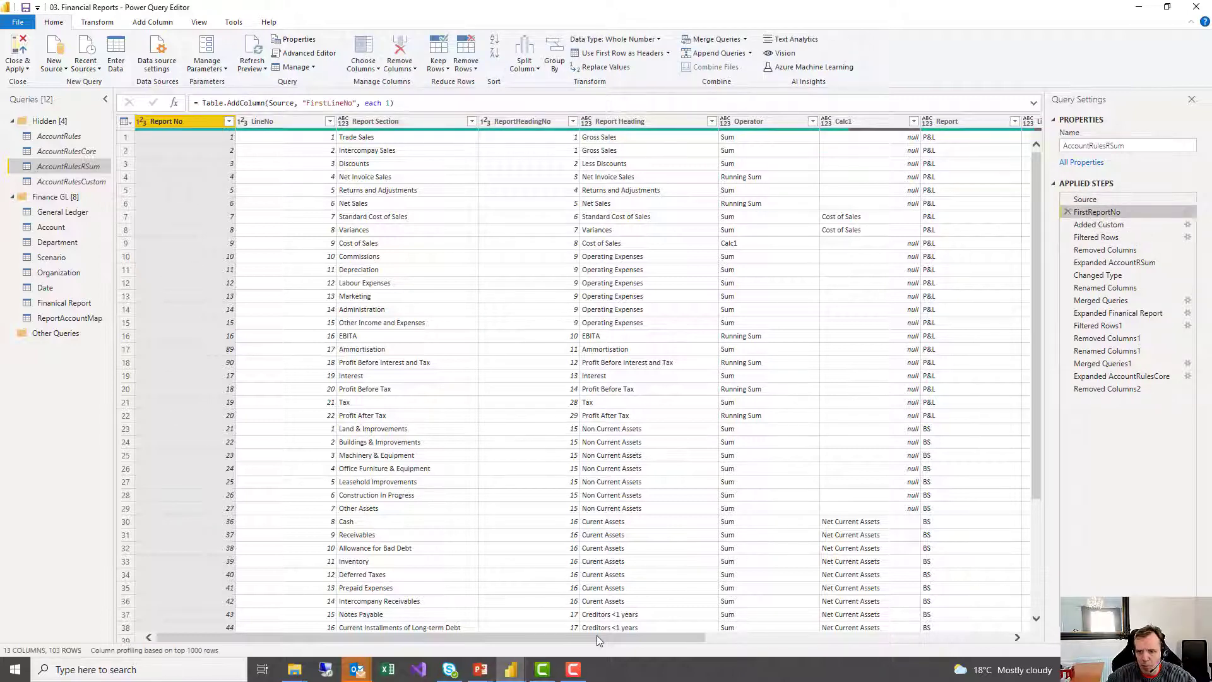
left_click_drag(597, 635, 947, 607)
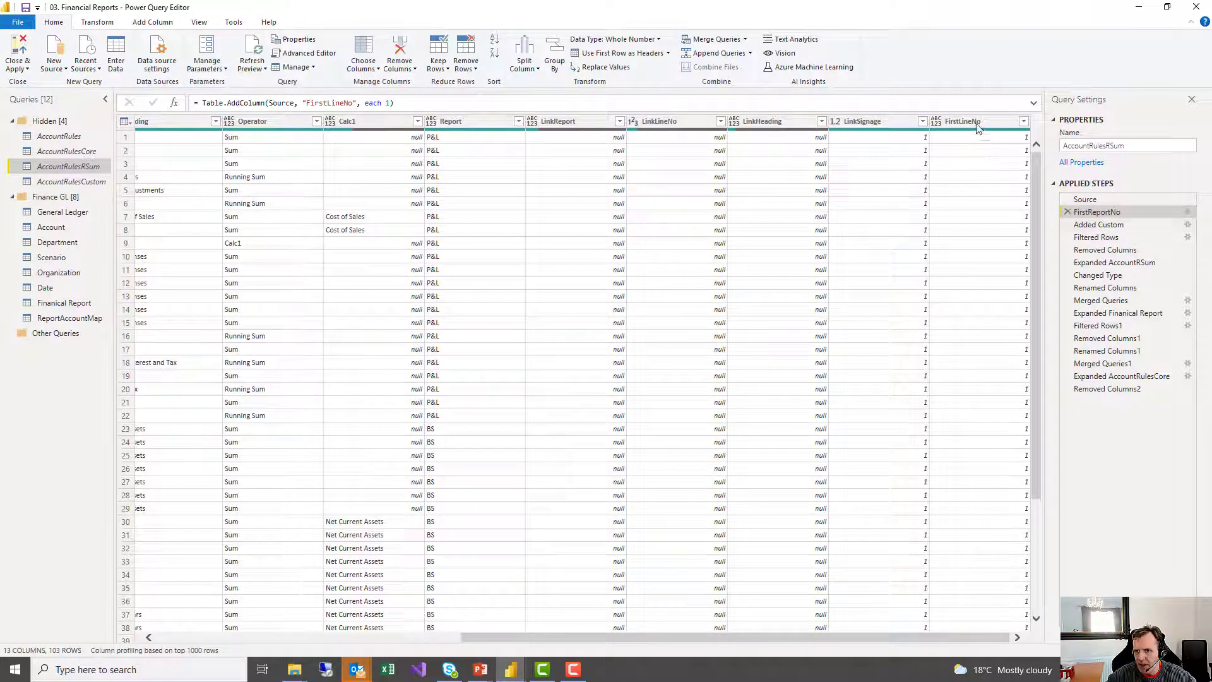
left_click(1099, 225)
left_click(1103, 238)
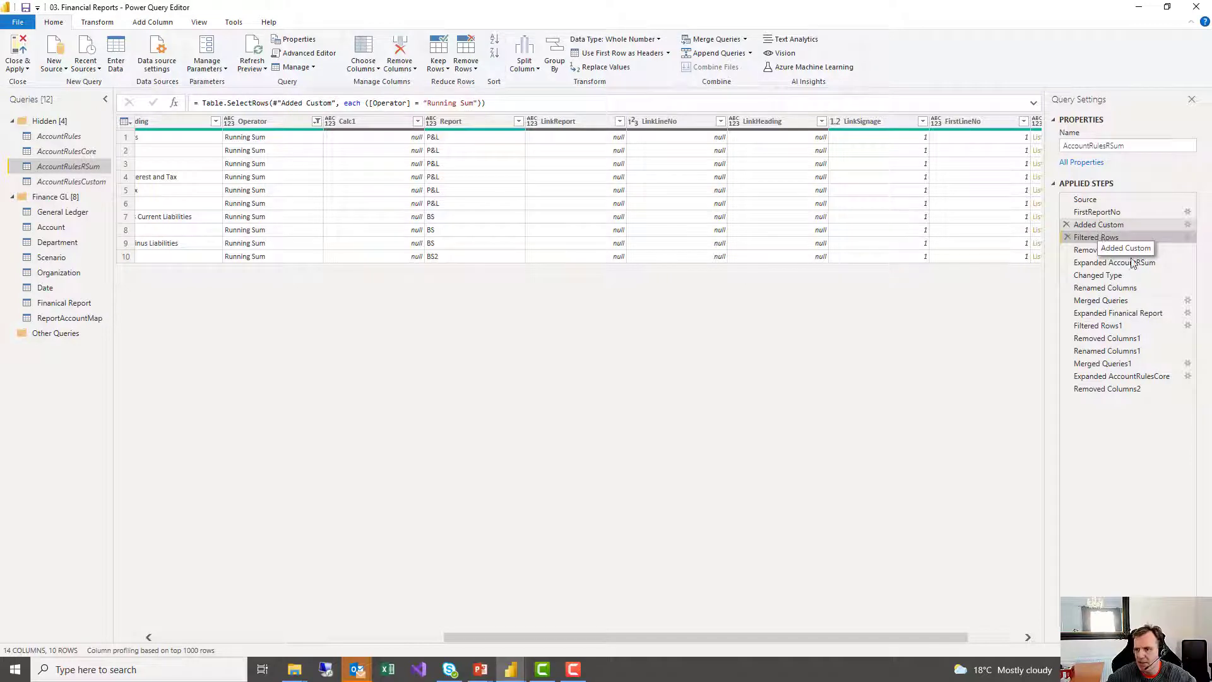
Step: Compare the Removed Columns and Expanded AccountRSum steps to see how ChildLineNo lists become rows
left_click(1133, 262)
left_click(1114, 250)
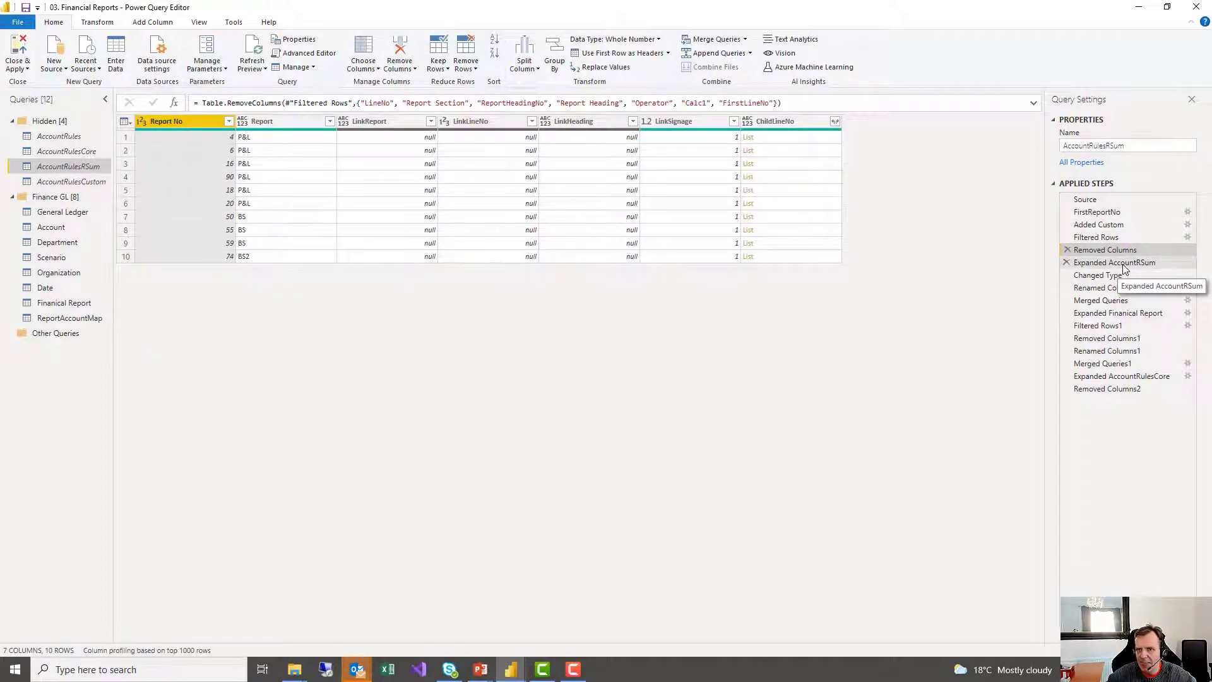
left_click(1124, 266)
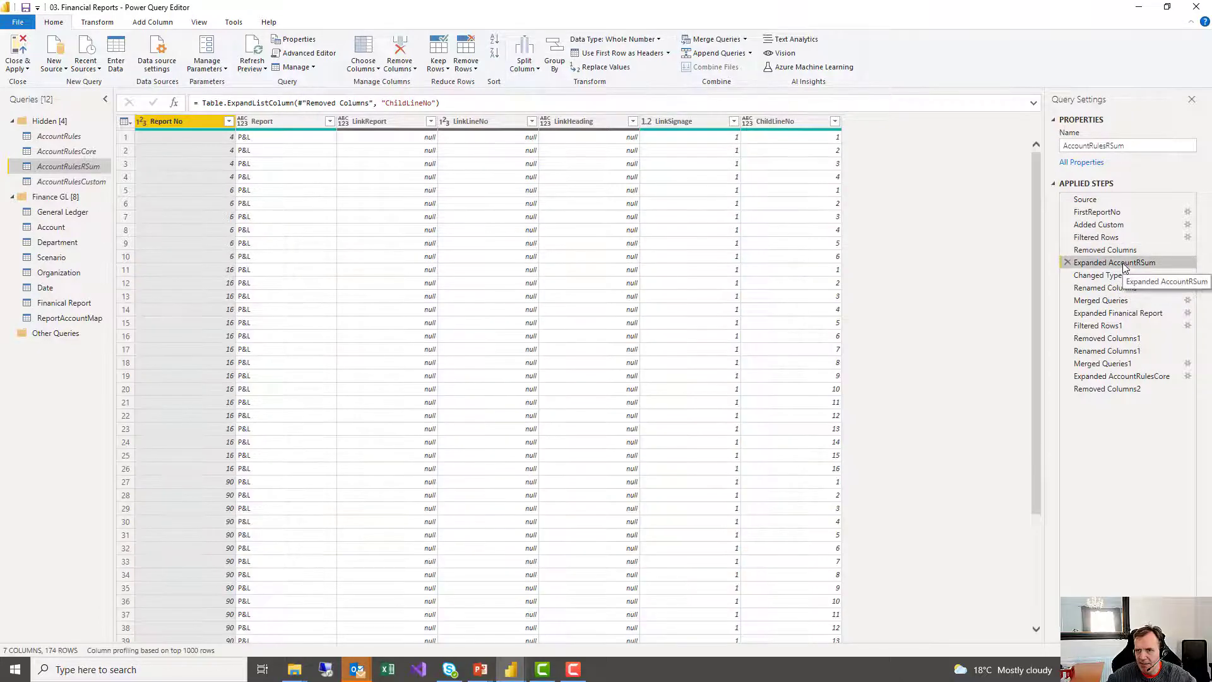
left_click(1114, 250)
left_click(1121, 263)
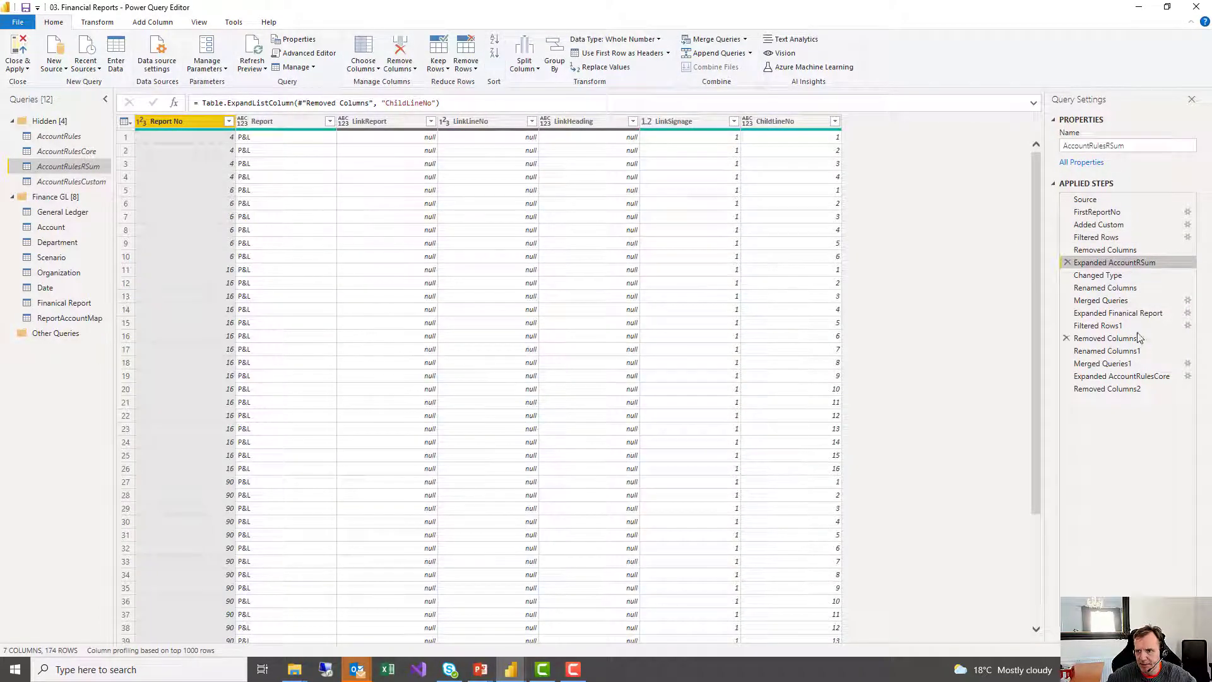
Step: Review the AccountRulesRSum steps from Changed Type through the Finanical Report merge, expansion and filter to Removed Columns1
left_click(1099, 276)
left_click(1106, 289)
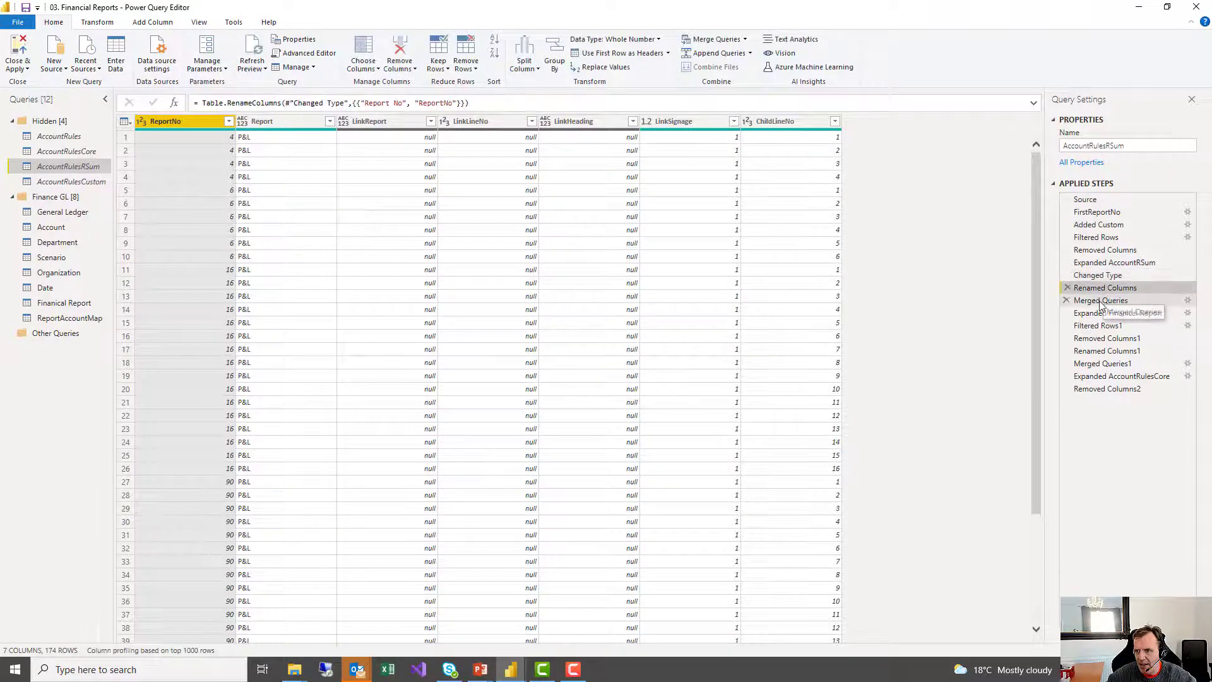
left_click(1102, 301)
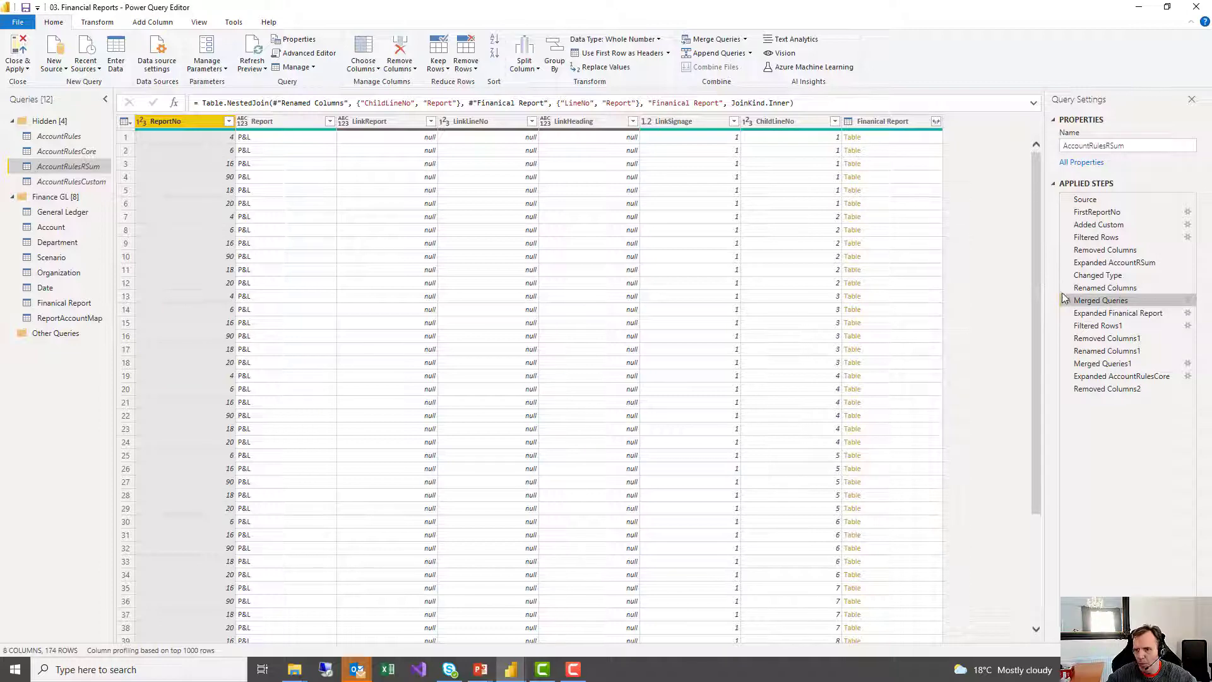
left_click(1096, 314)
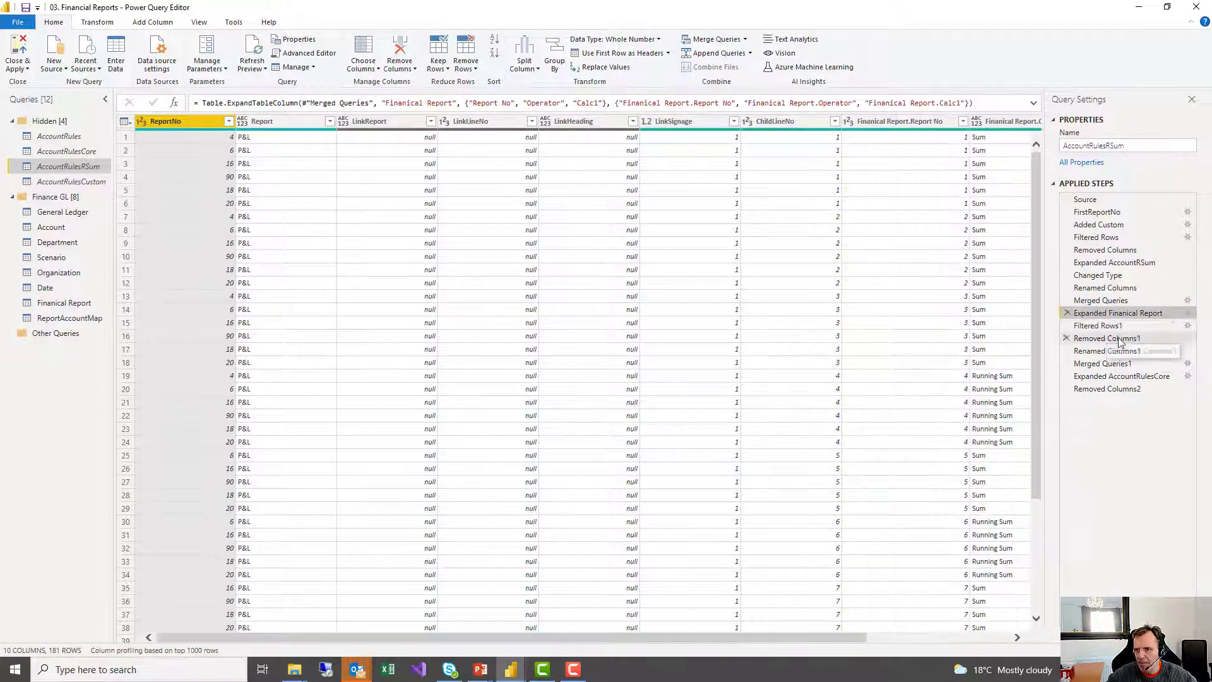
left_click(1122, 326)
left_click(1121, 339)
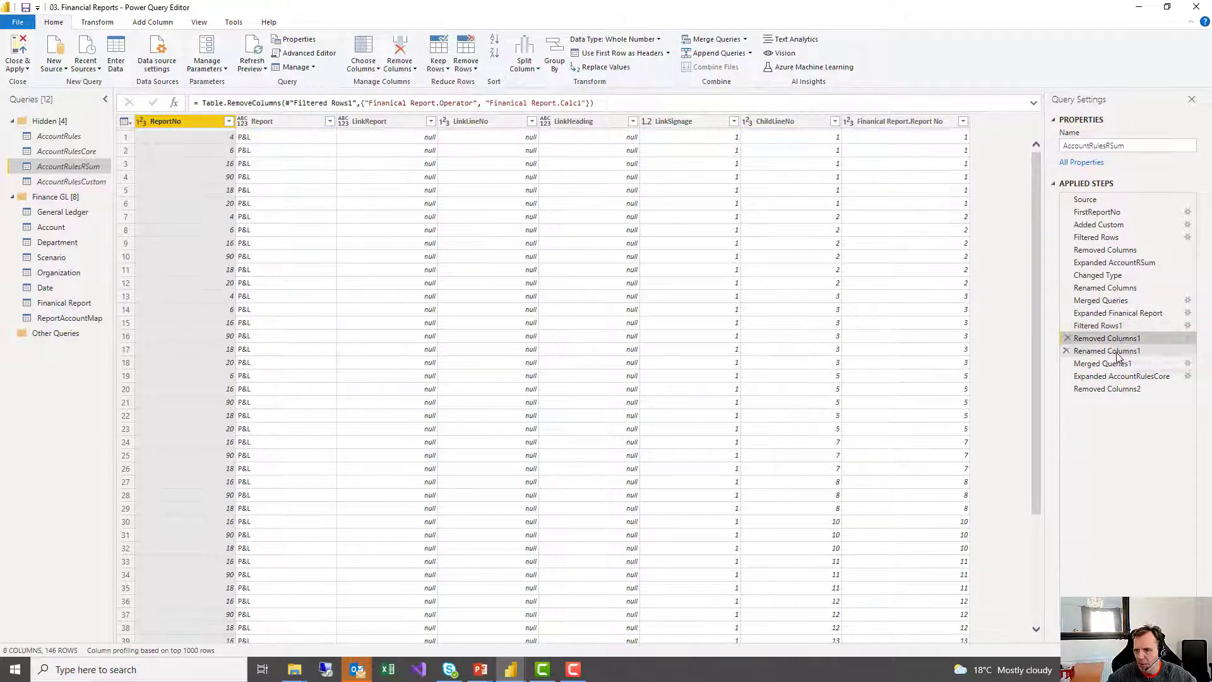
Step: Review the Renamed Columns1 step, the merge with AccountRulesCore, its expansion, and the final Removed Columns2 step
left_click(1118, 351)
left_click(1116, 364)
left_click(1113, 377)
left_click(1110, 389)
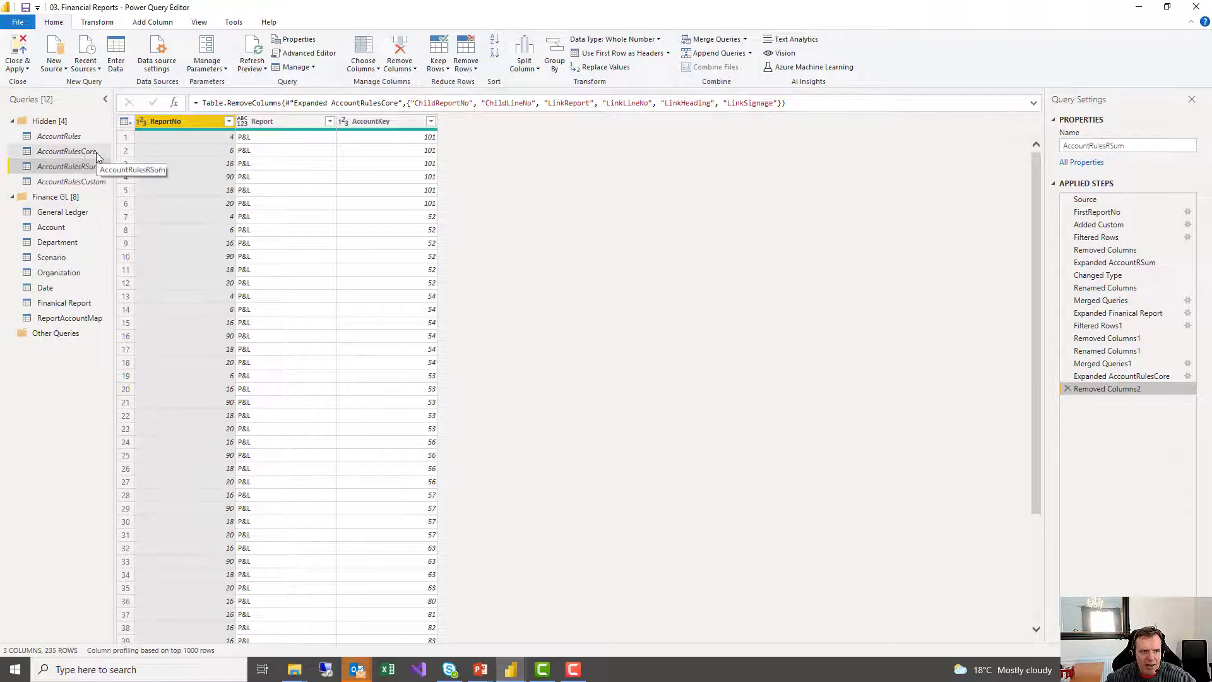
Step: Inspect the ReportAccountMap M code in the Advanced Editor, highlight the Table.Combine function, and close the editor
left_click(85, 320)
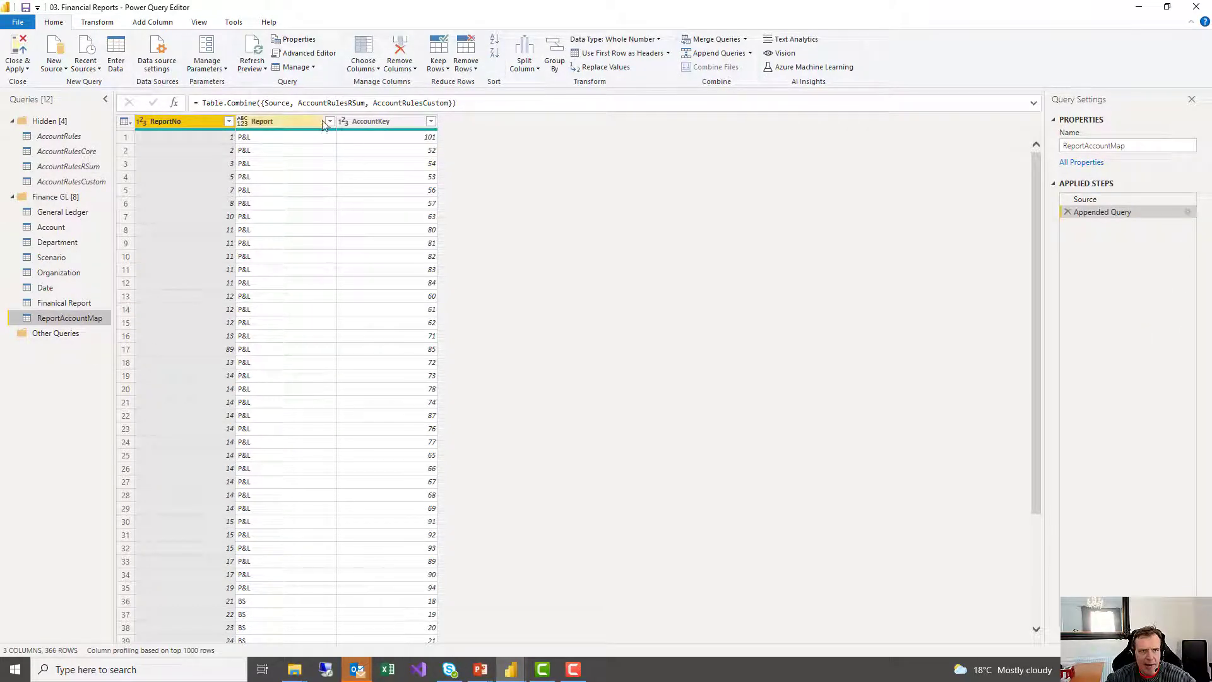
left_click(306, 52)
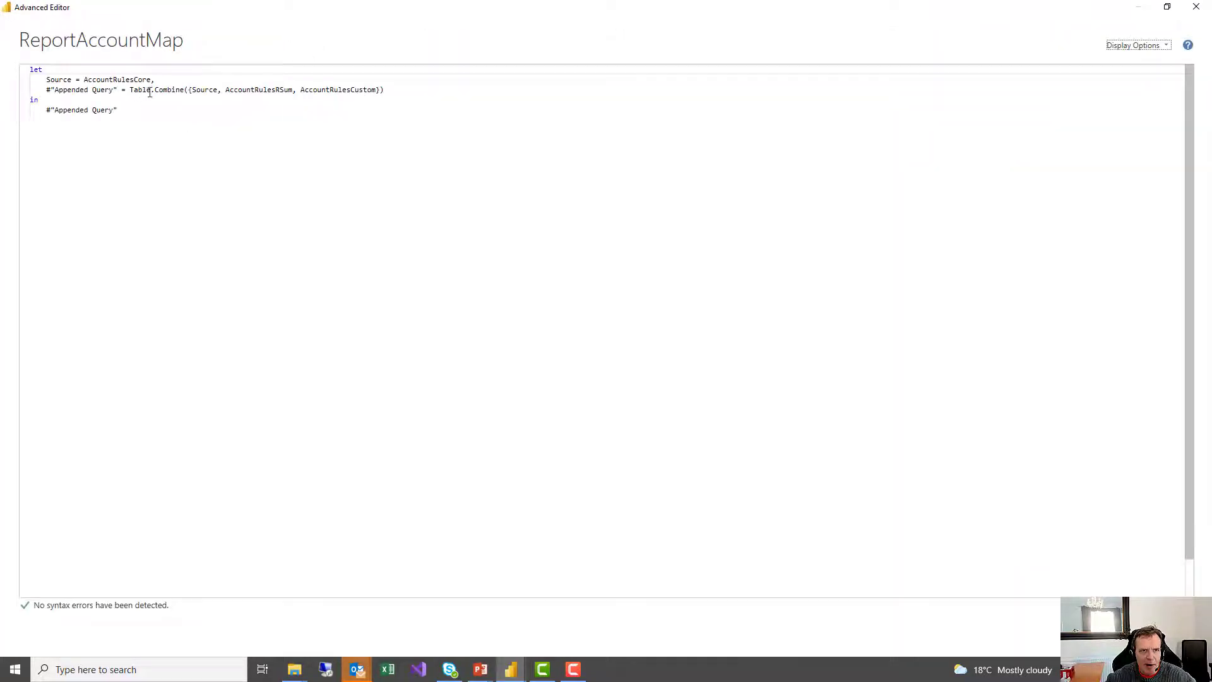
left_click_drag(130, 89, 180, 89)
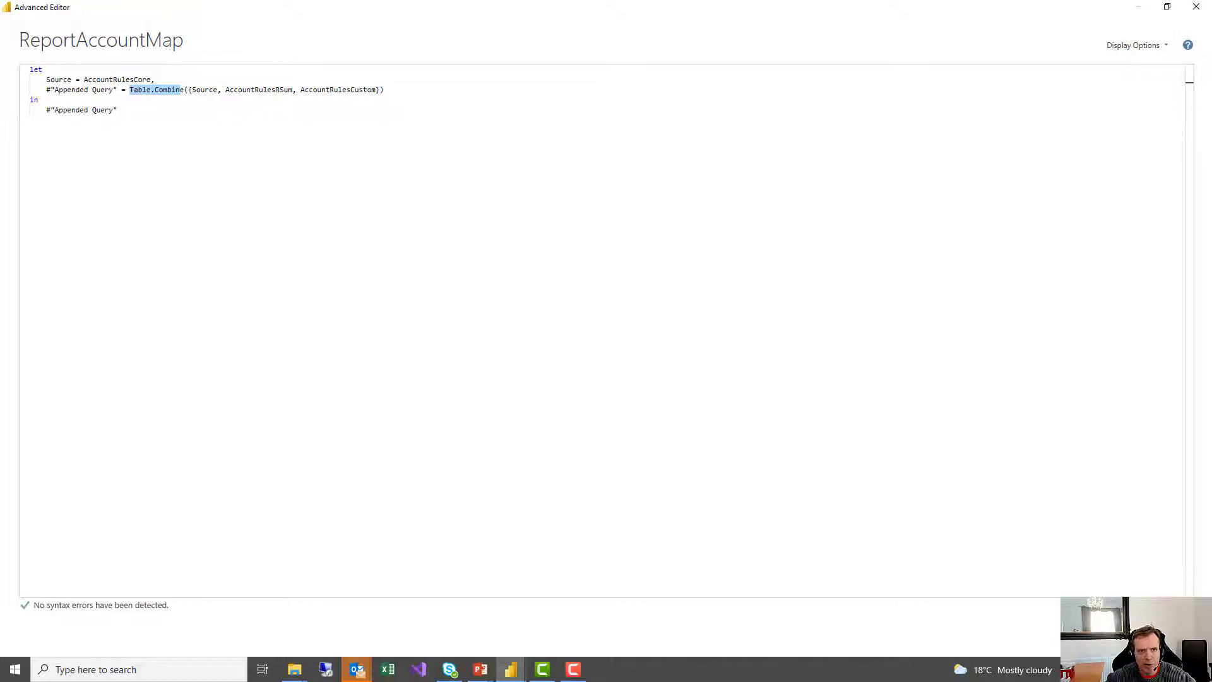
left_click(1110, 634)
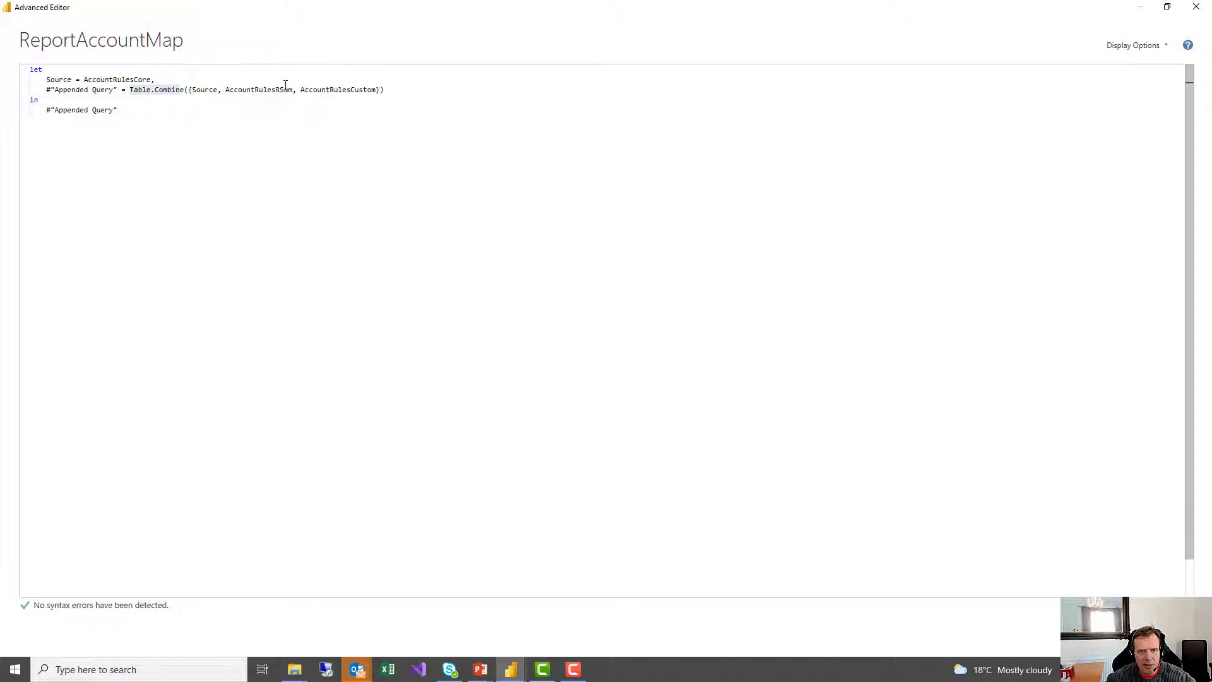
left_click(1109, 634)
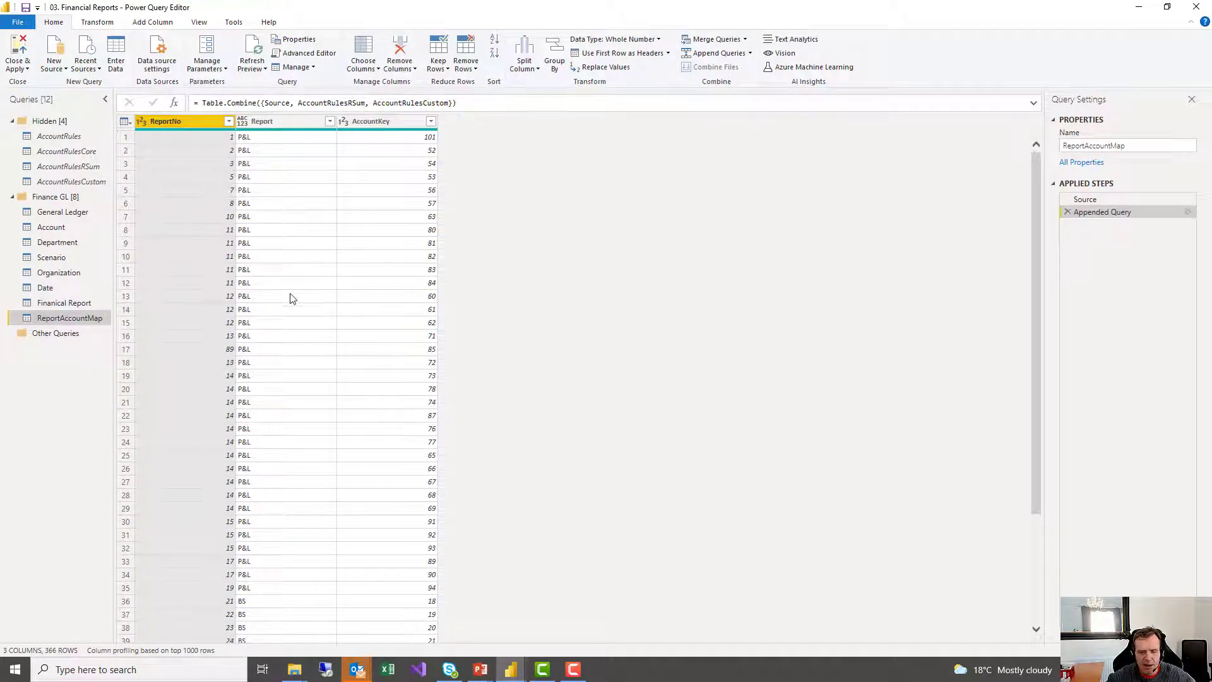
Step: Close and apply the Power Query Editor, then switch to the PowerPoint slide show on coding ReportAccountMap
left_click(17, 46)
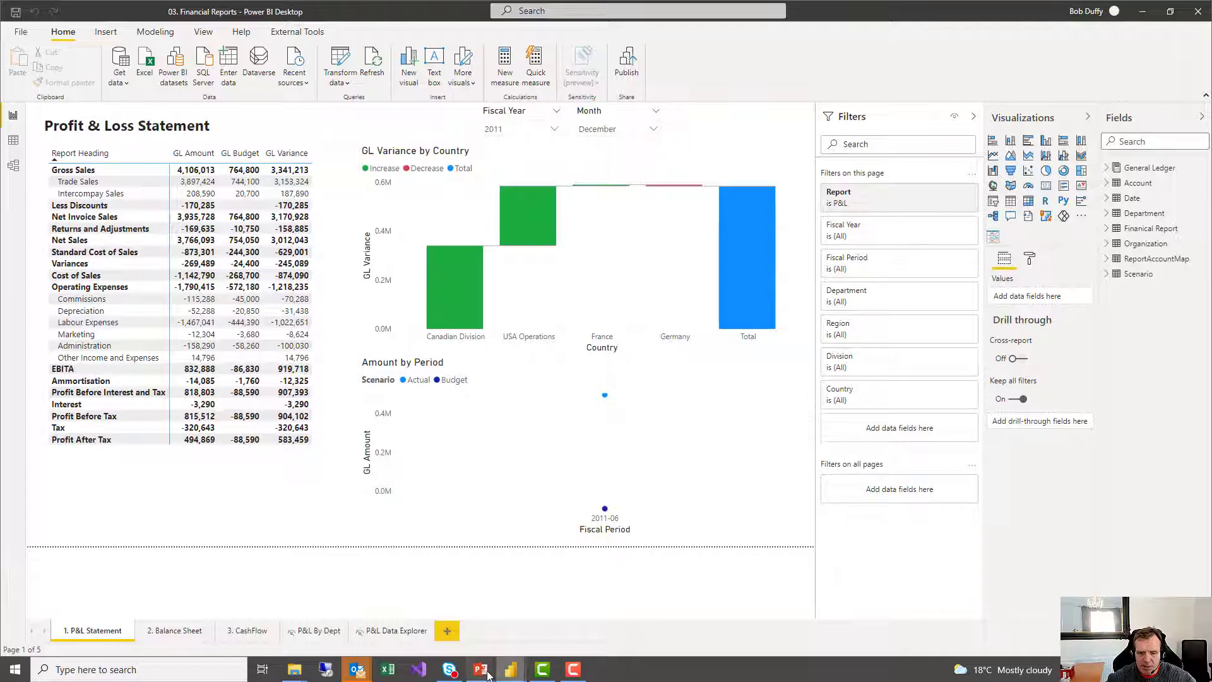
mouse_move(480, 669)
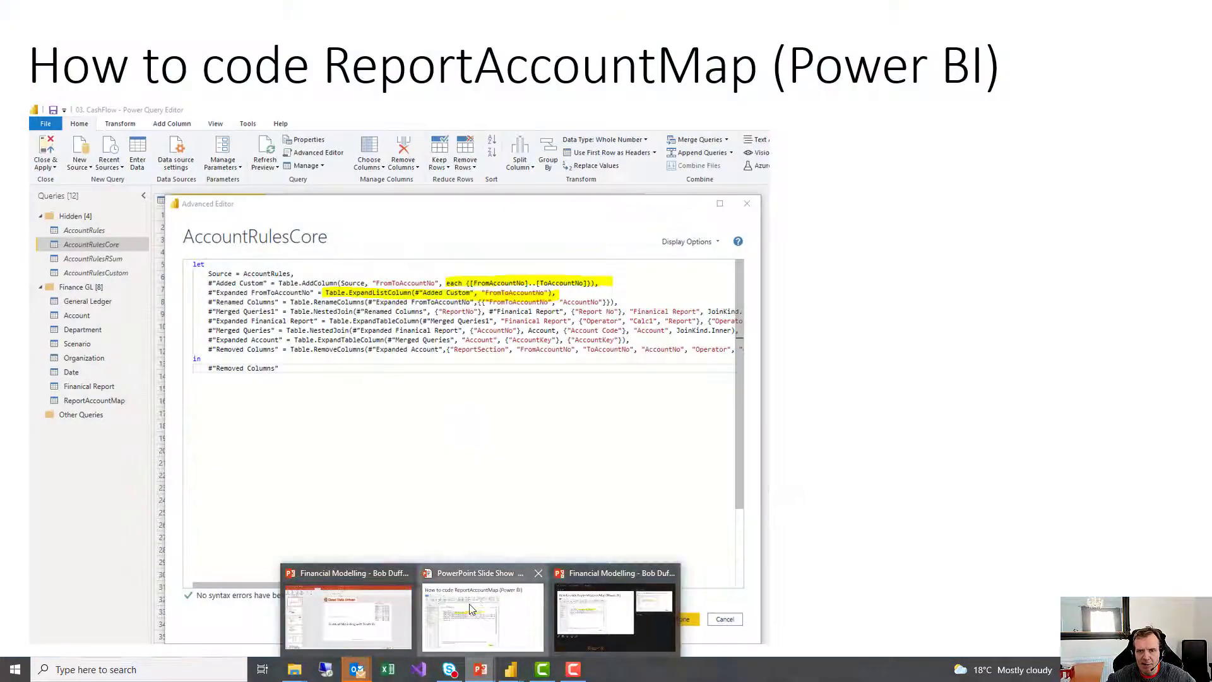
left_click(470, 609)
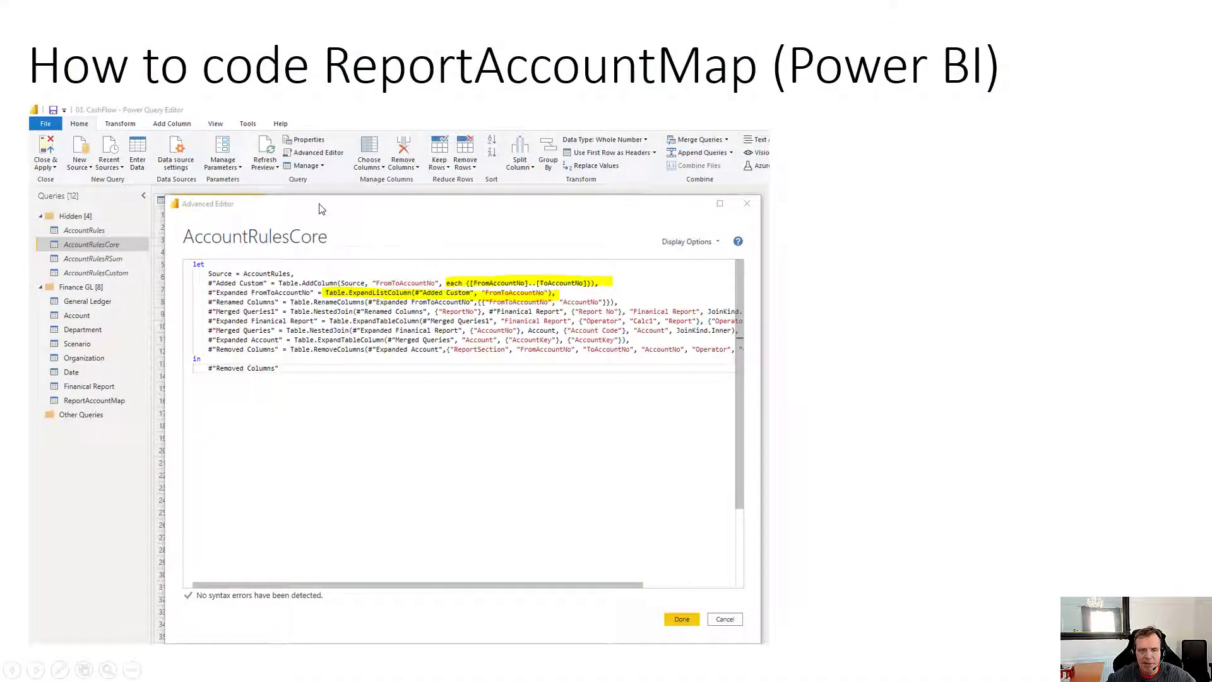
Step: Advance the slide show to the TSQL version of How to code ReportAccountMap
left_click(319, 204)
left_click(608, 279)
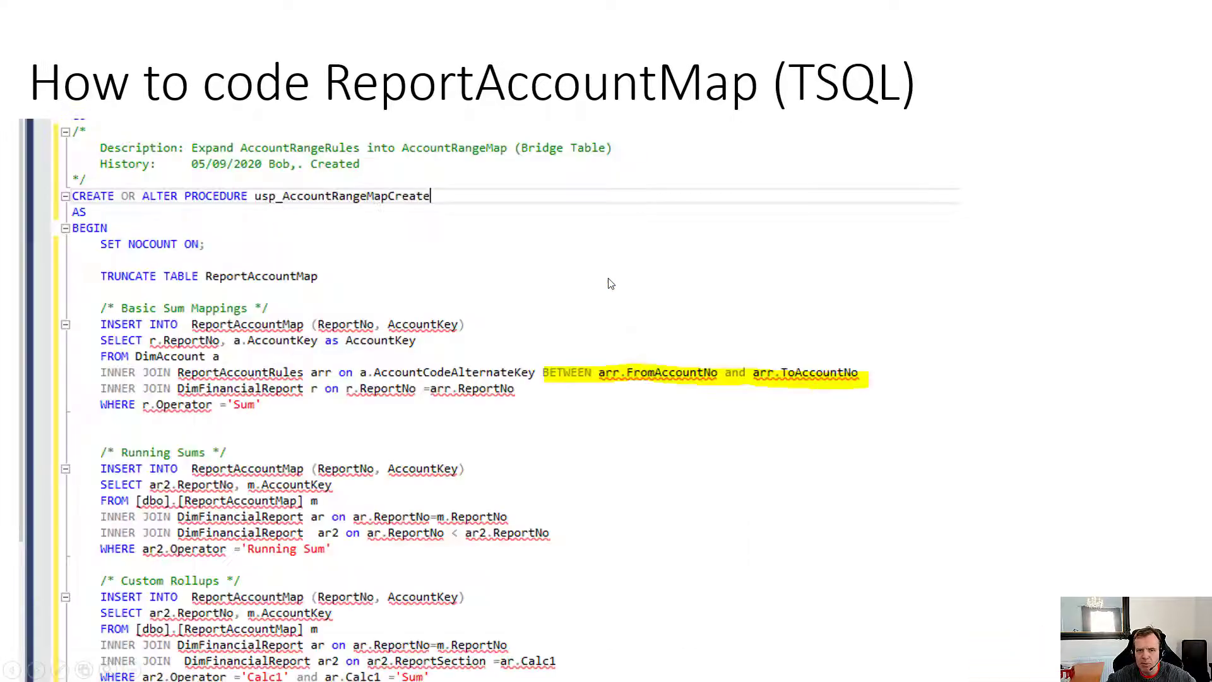
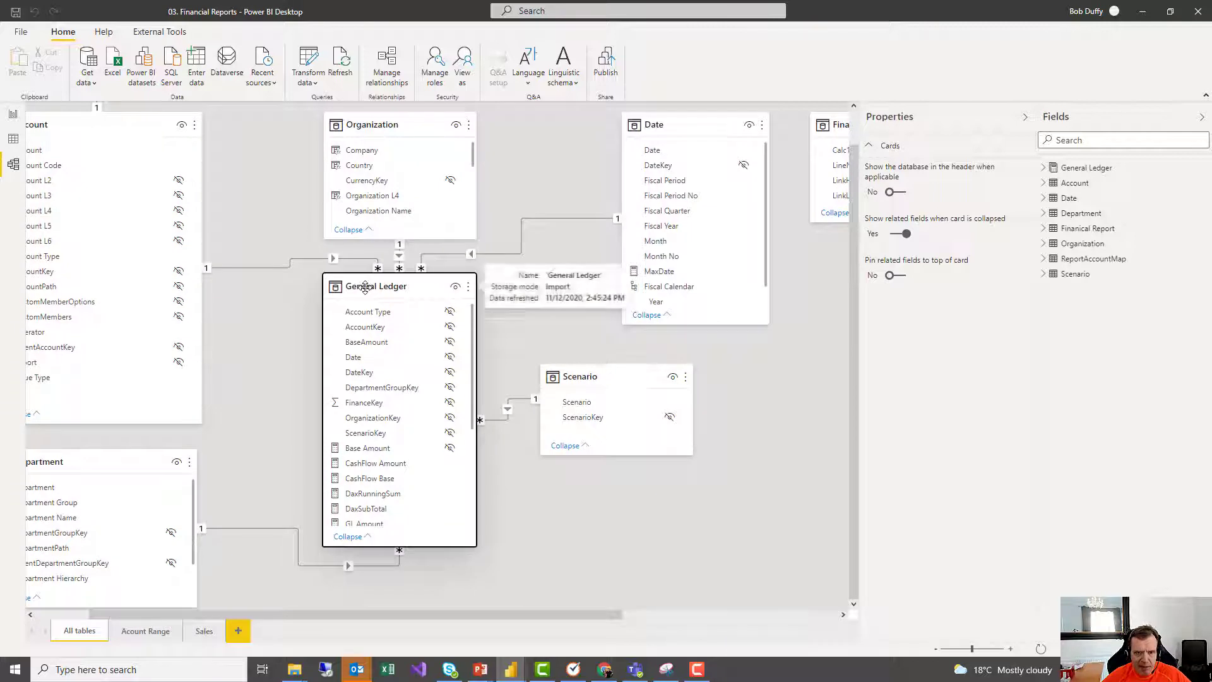
Step: Rearrange the General Ledger and Scenario tables in the model diagram and select the Base Amount measure
left_click(375, 293)
mouse_move(354, 273)
left_mouse_down()
mouse_move(335, 248)
mouse_move(355, 255)
left_mouse_up()
left_click_drag(583, 382, 653, 383)
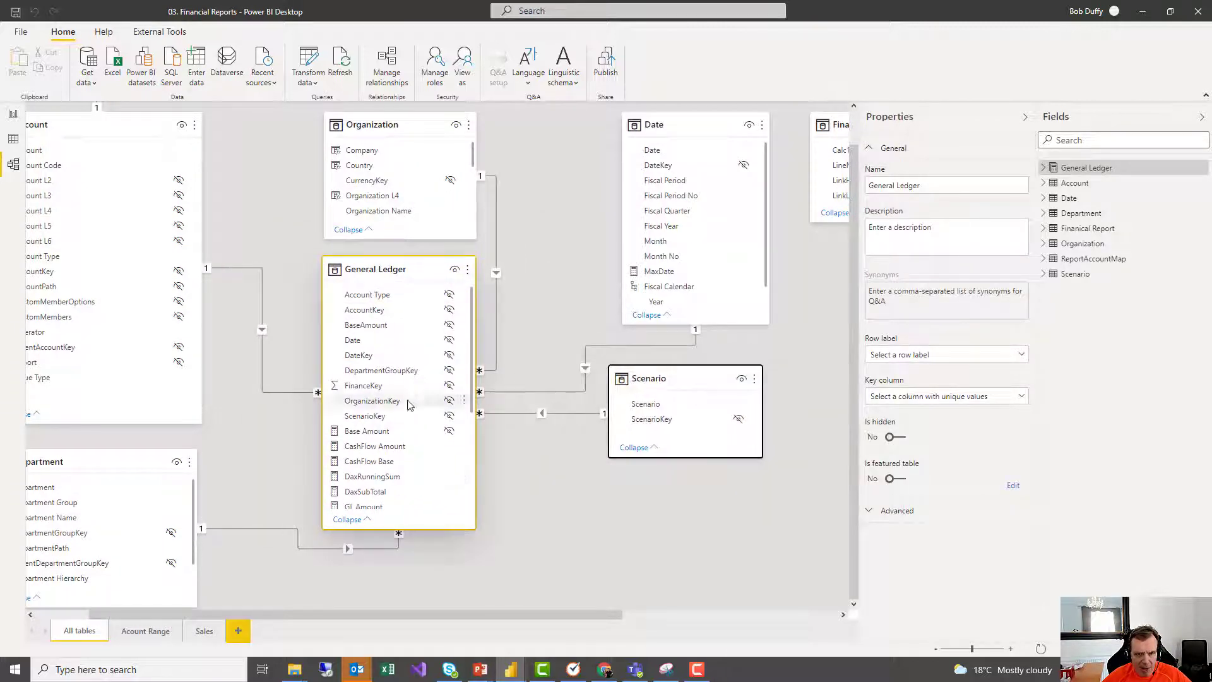
left_click(376, 433)
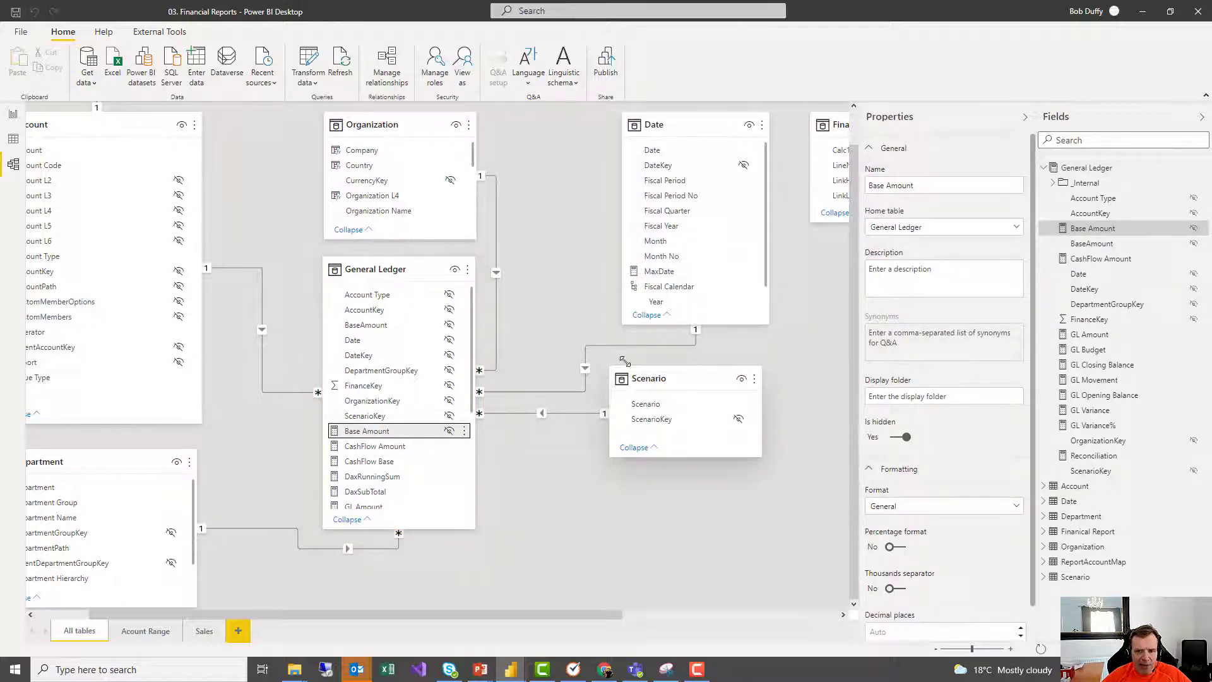
mouse_move(658, 377)
left_mouse_down()
mouse_move(638, 378)
mouse_move(652, 368)
left_mouse_up()
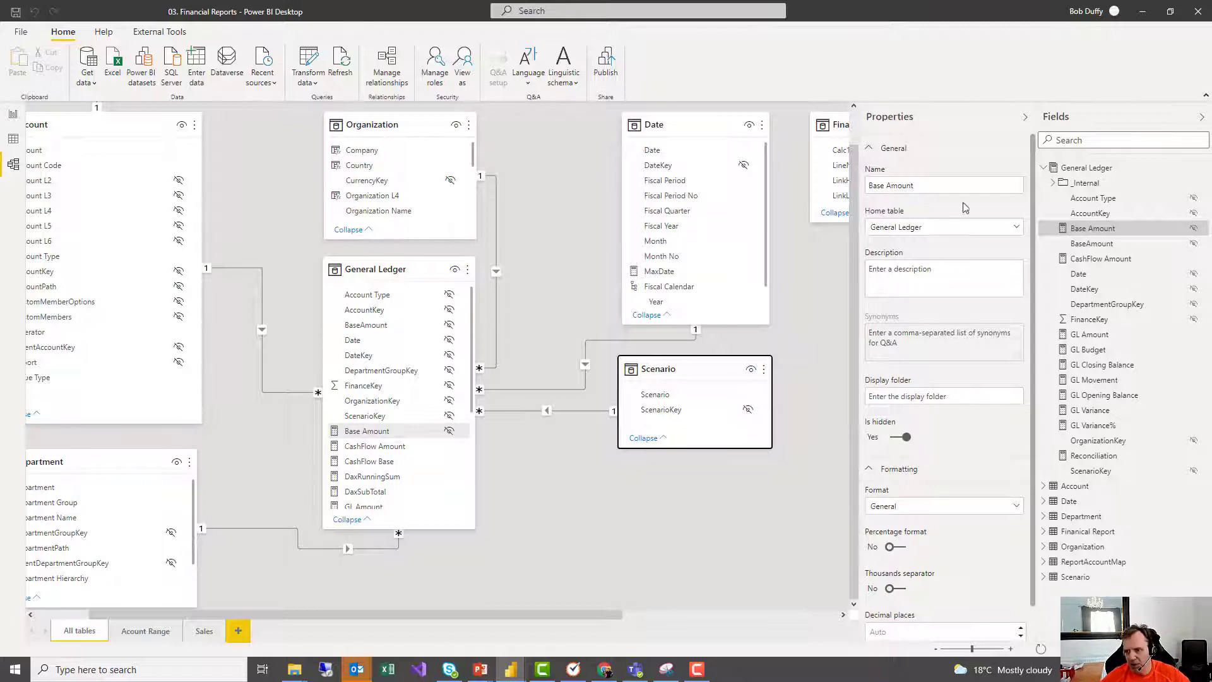
Step: Show the GL Amount measure's DAX formula in the report view and underline its "Actual" scenario default
left_click(1101, 336)
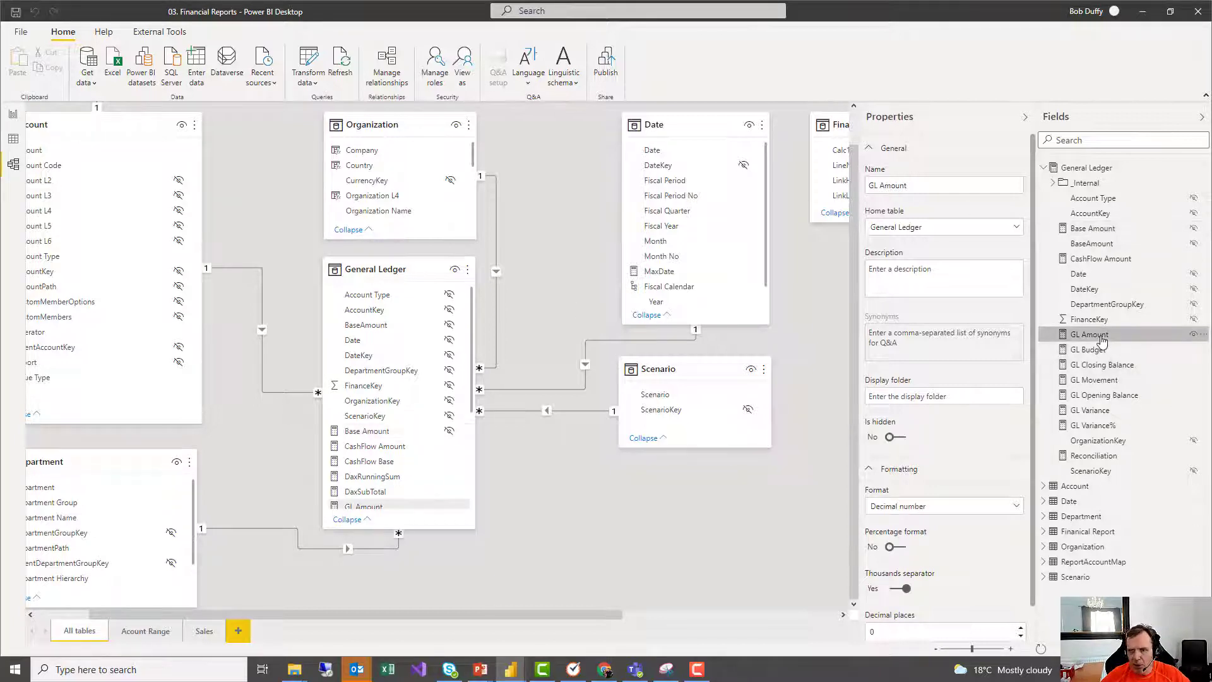
left_click(13, 114)
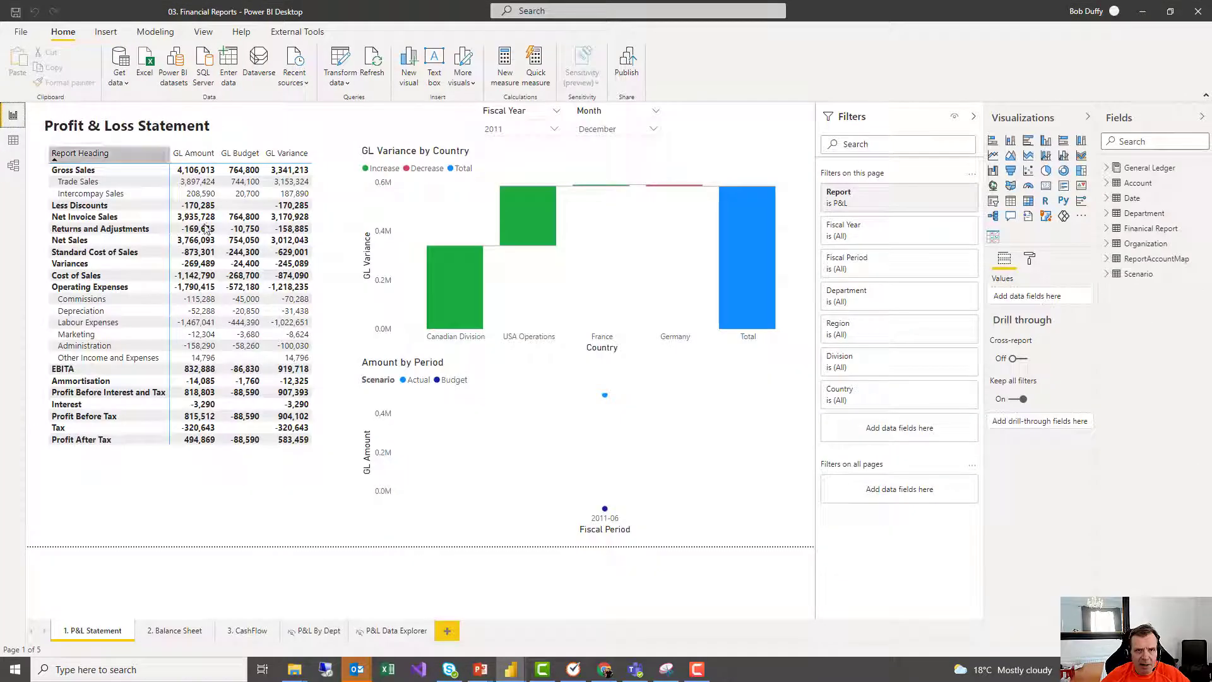
left_click(1107, 169)
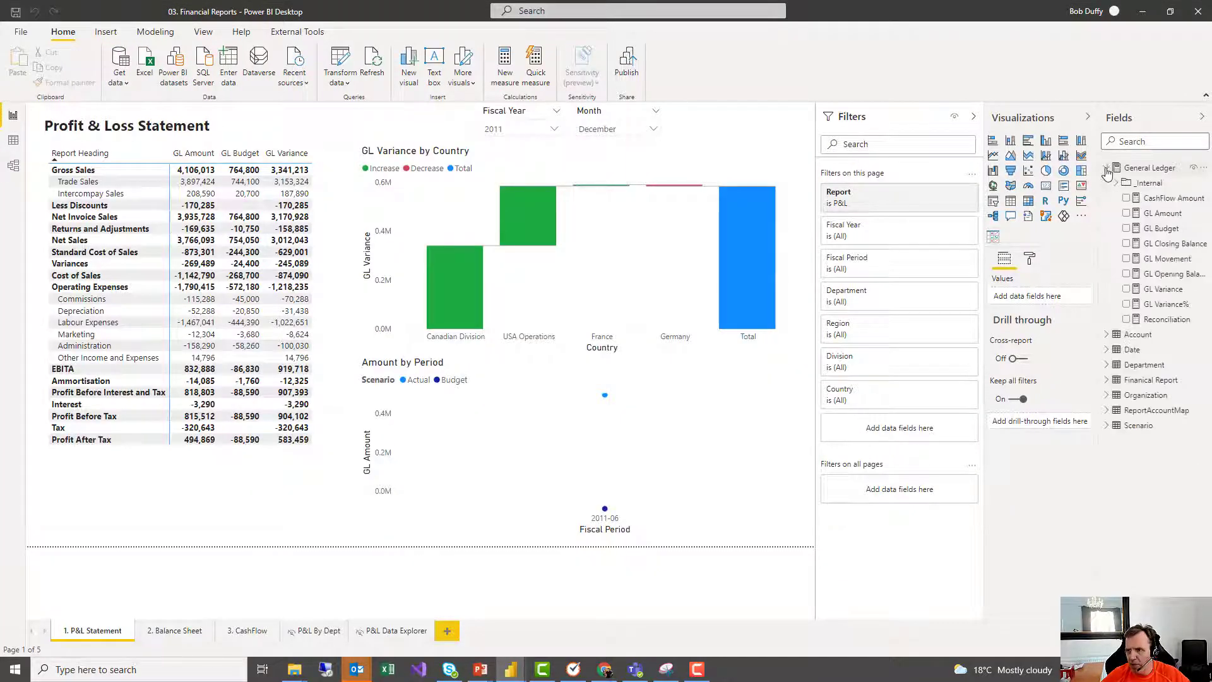
left_click(1169, 216)
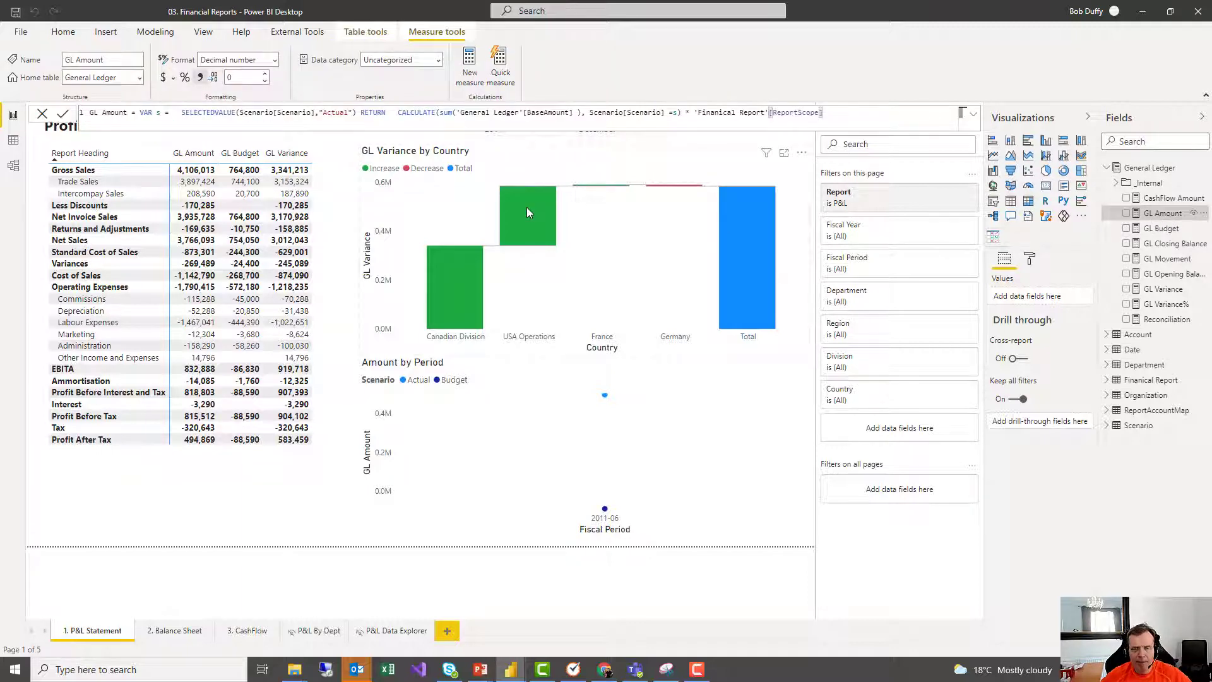
mouse_move(528, 212)
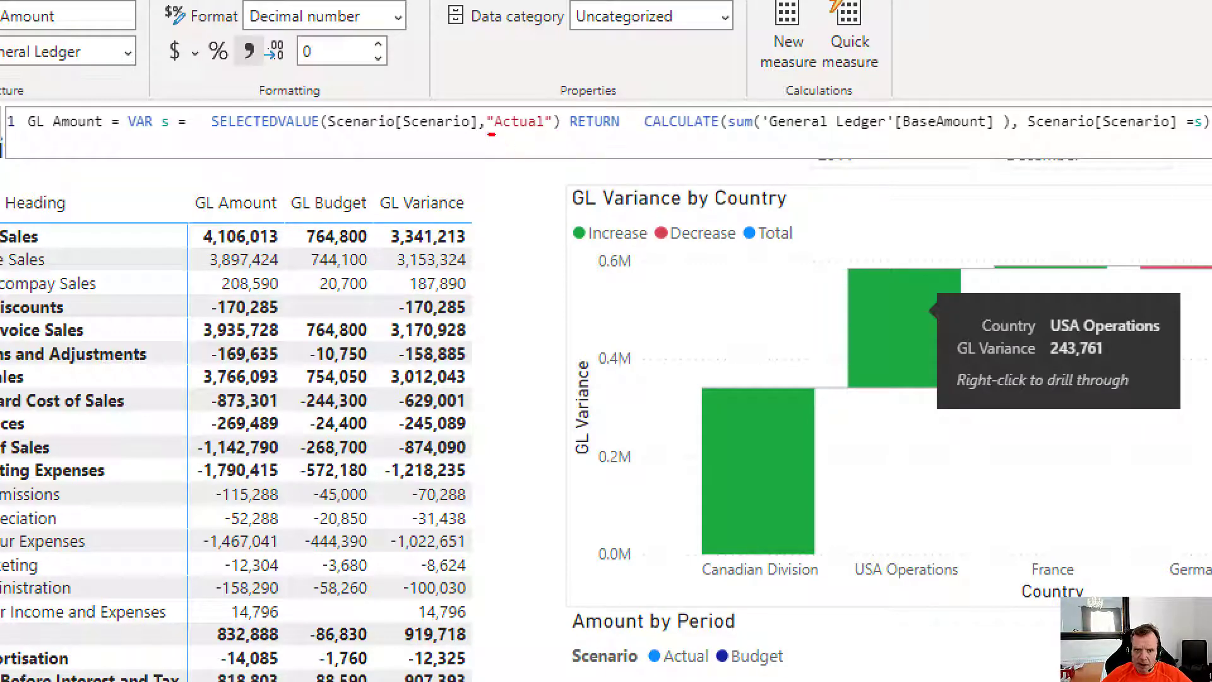
left_click_drag(488, 134, 538, 136)
key("Escape")
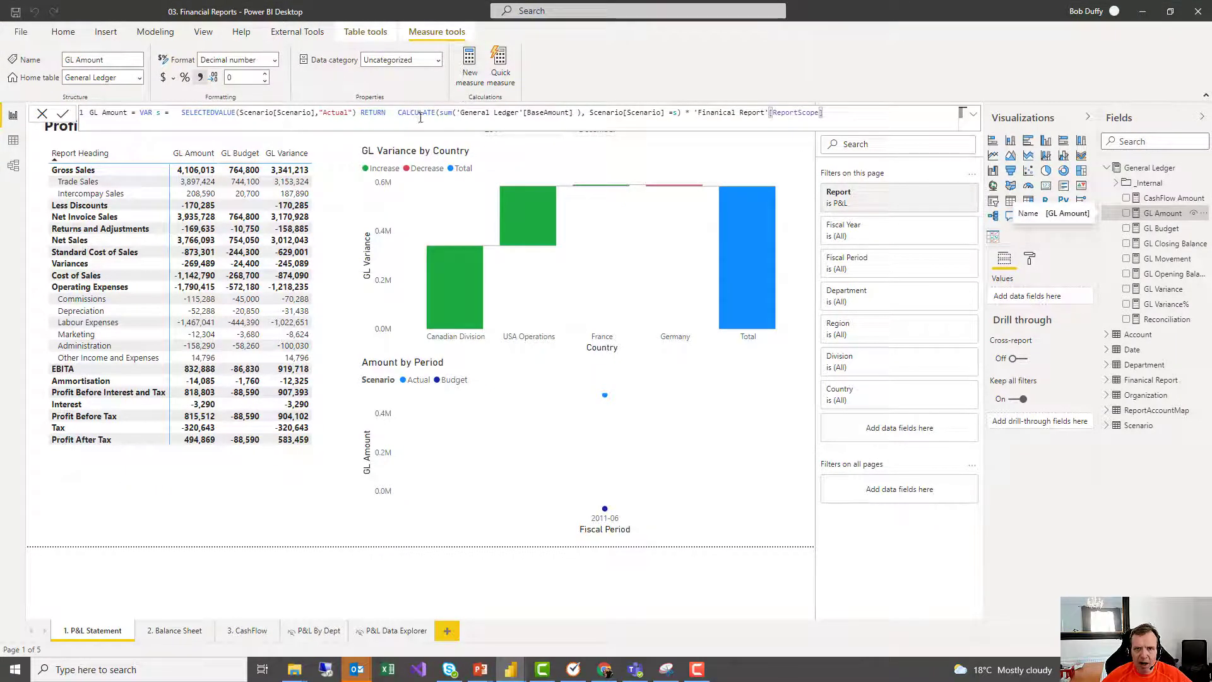
Step: Underline the CALCULATE, BaseAmount sum and Scenario filter parts of the GL Amount formula, and highlight the measure's name
key("super")
key("super")
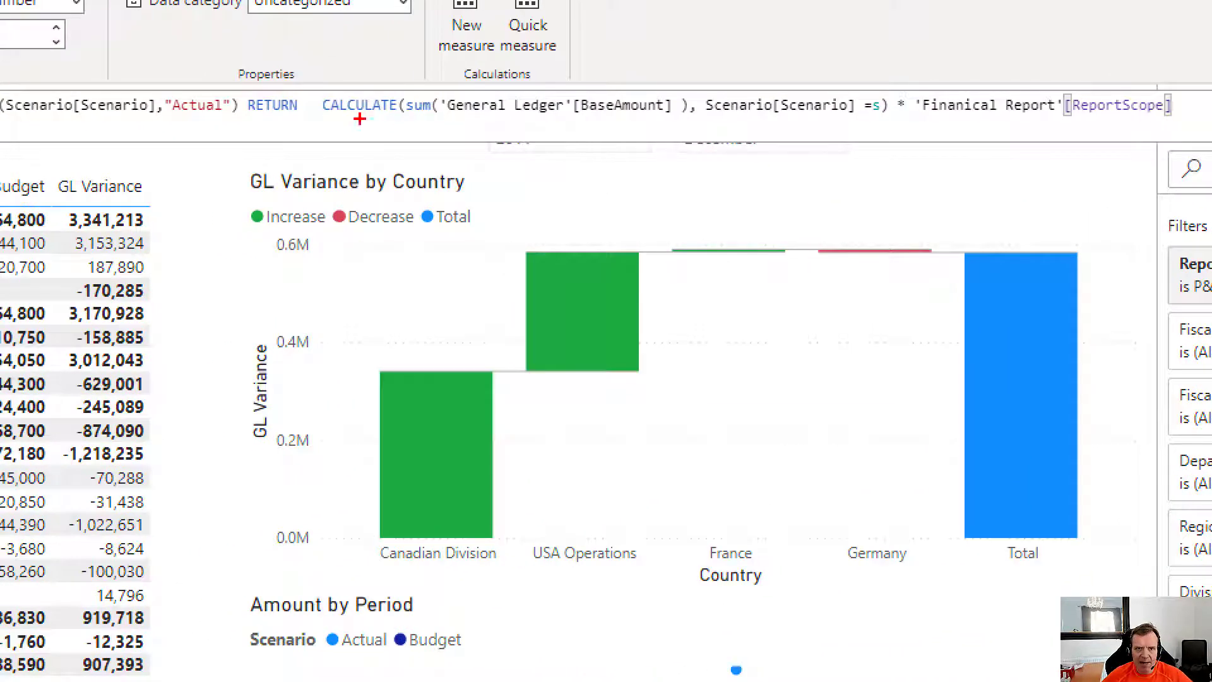
mouse_move(393, 121)
left_mouse_down()
mouse_move(374, 119)
mouse_move(887, 127)
left_mouse_up()
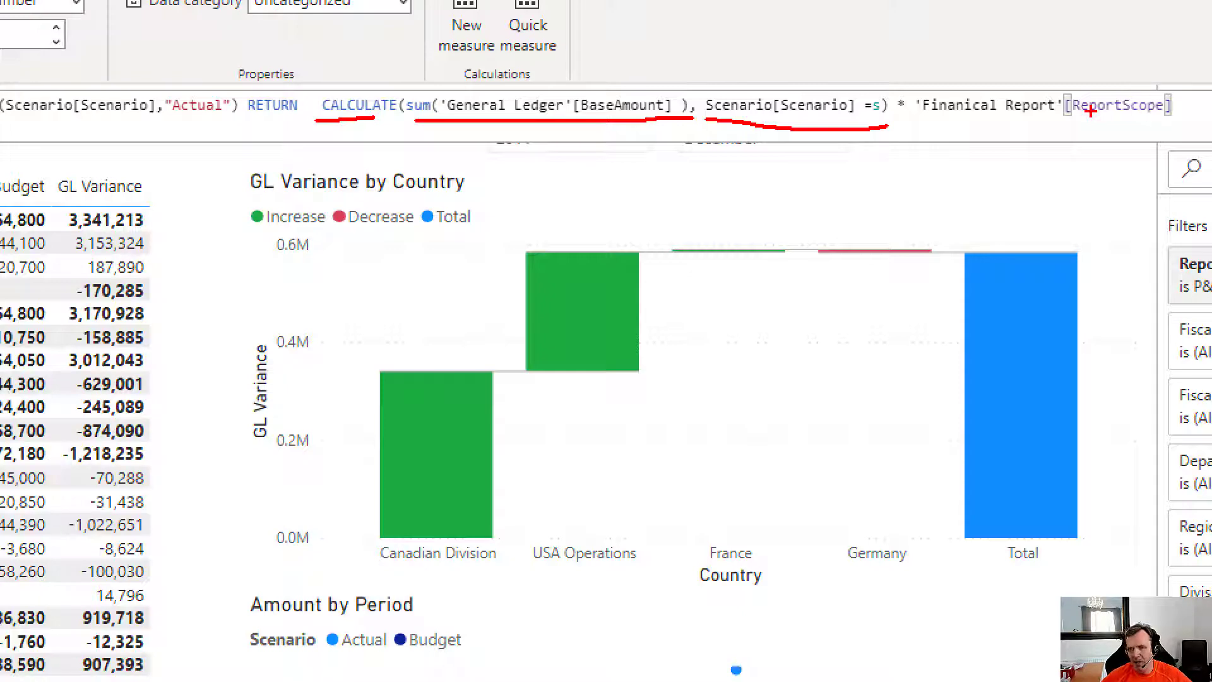
key("Escape")
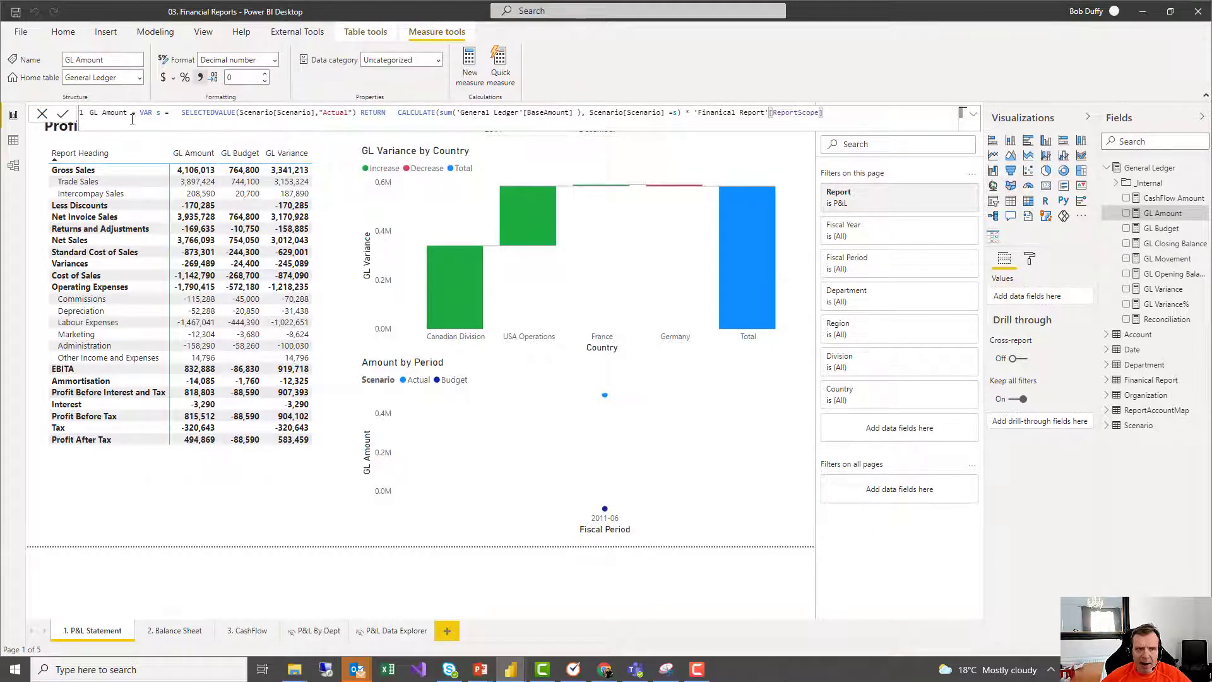
left_click_drag(127, 112, 91, 111)
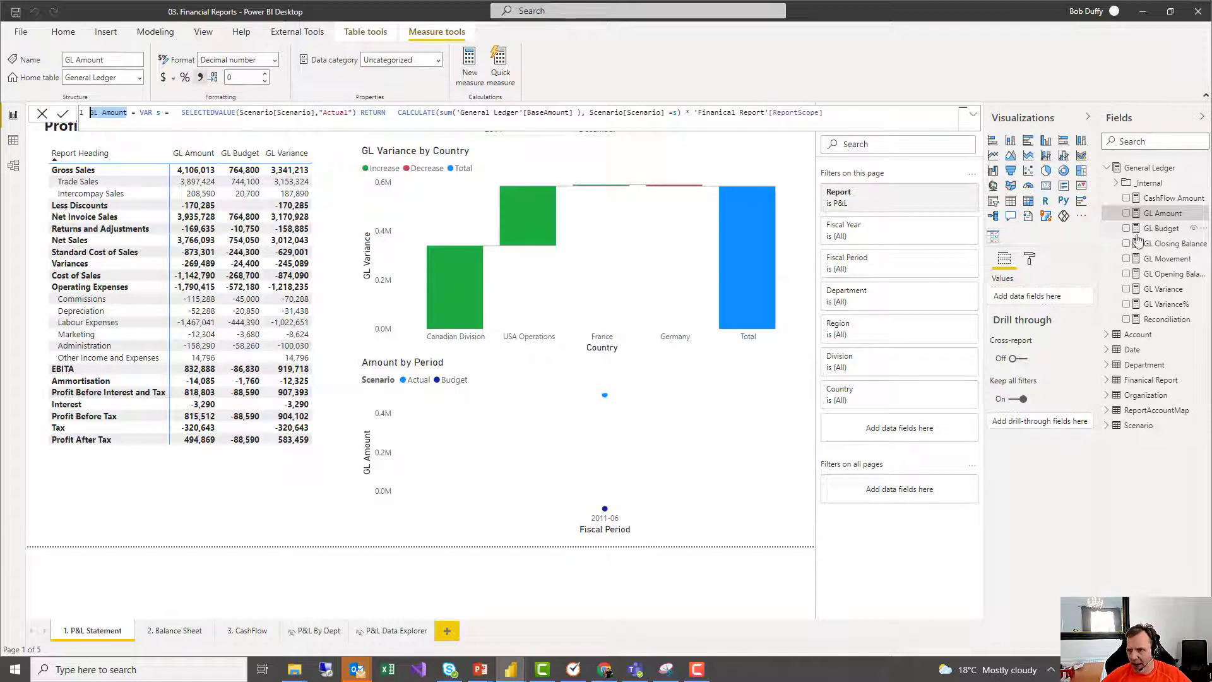
Step: Review the DAX formulas of the GL Budget, GL Variance and GL Variance% measures
left_click(1168, 231)
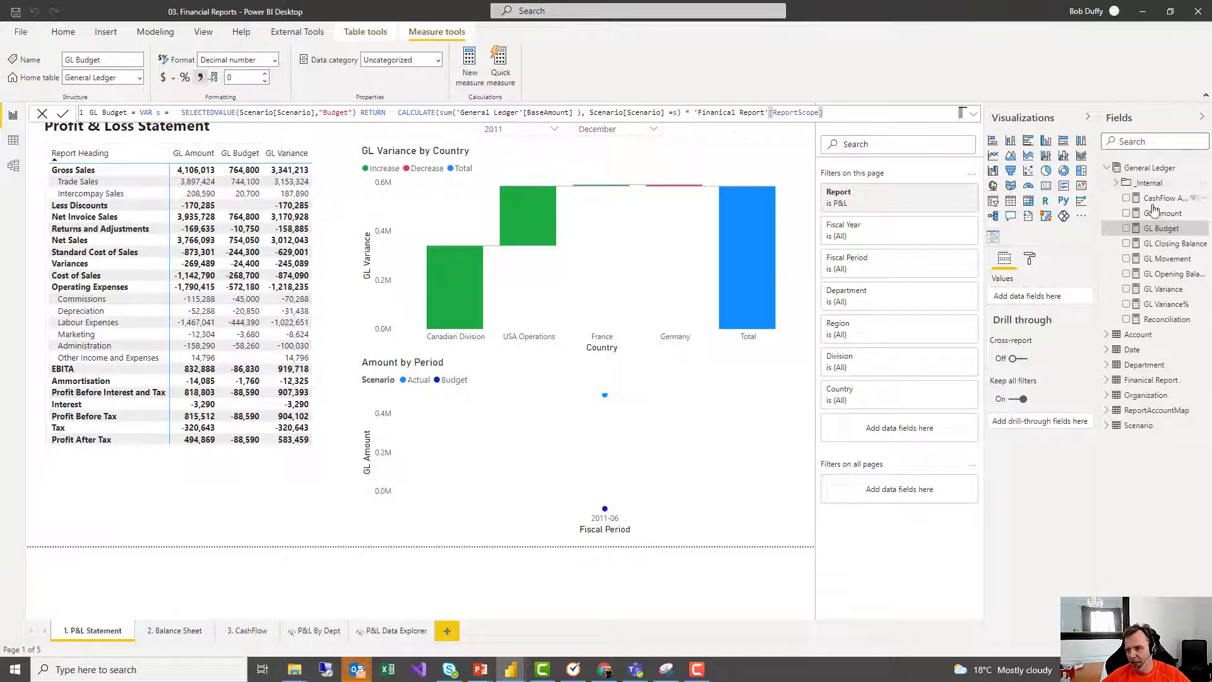
left_click(1173, 291)
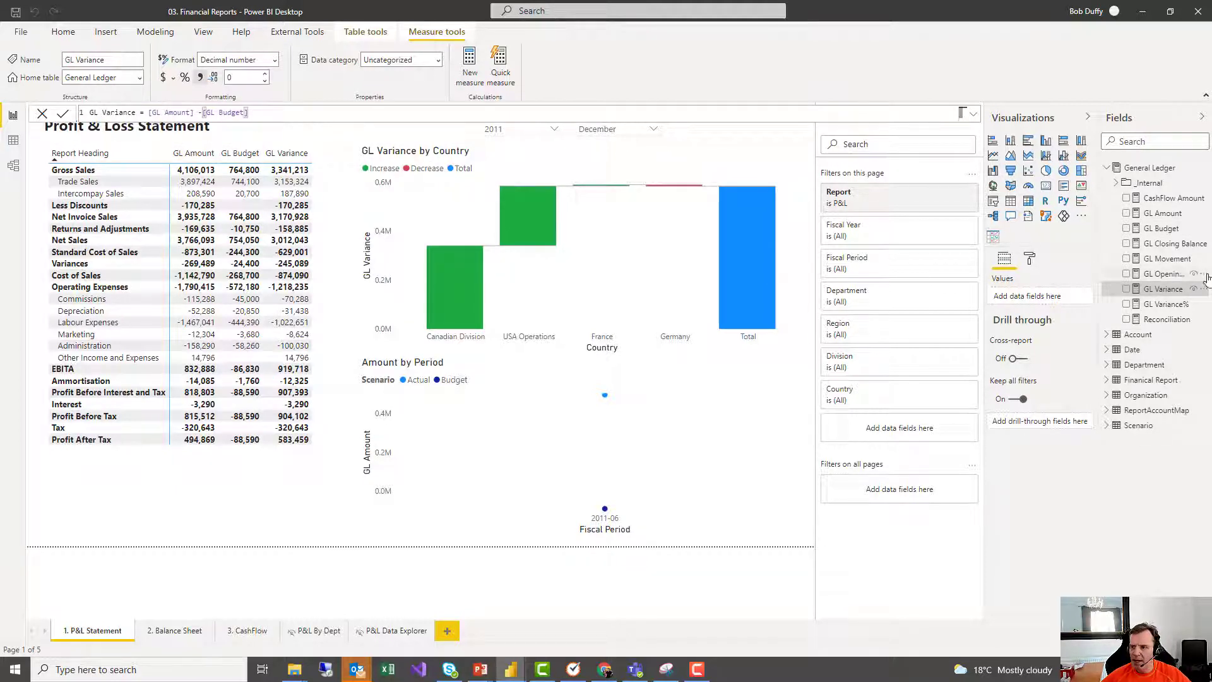
left_click(1173, 303)
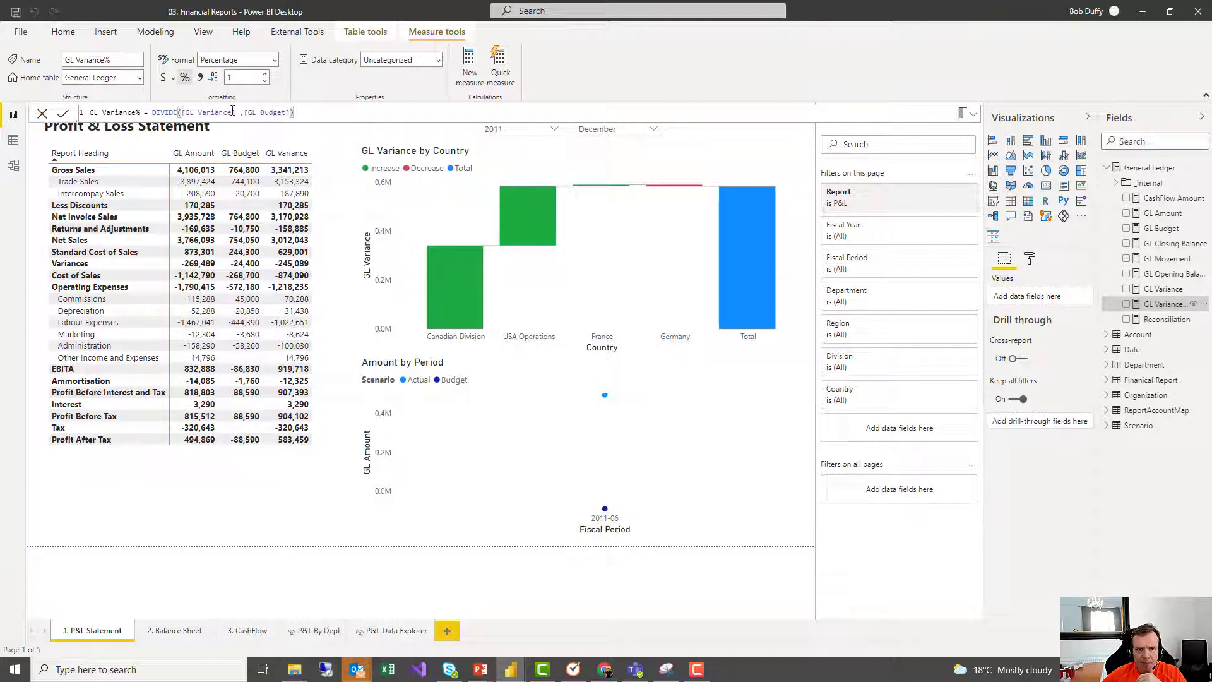
Step: Write (A-B)/B after the GL Variance% formula as an illustration and remove it again
left_click(367, 118)
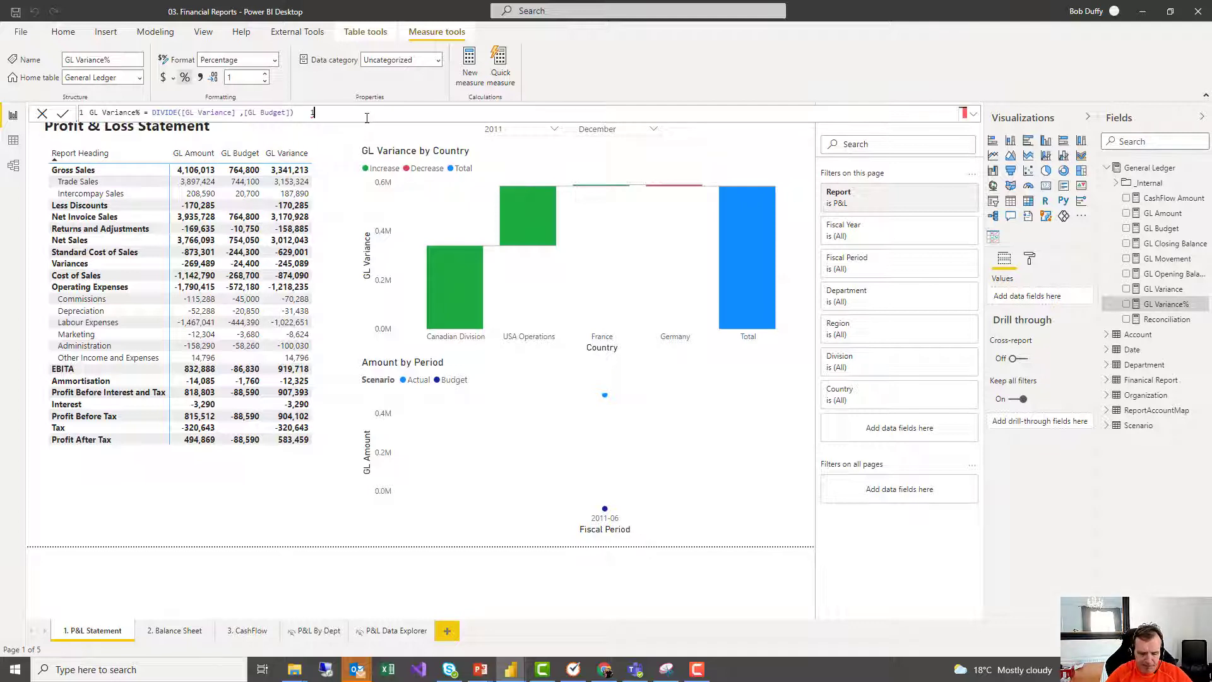
type("(1-")
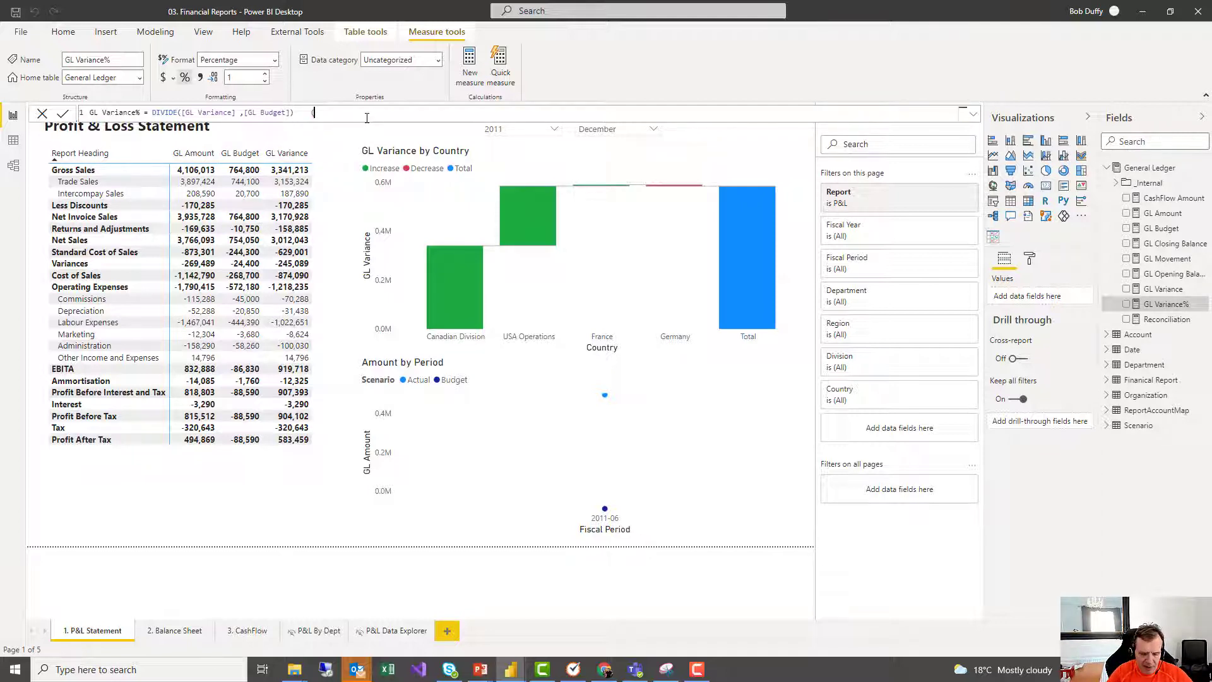
key("BackSpace")
key("BackSpace")
type("A-")
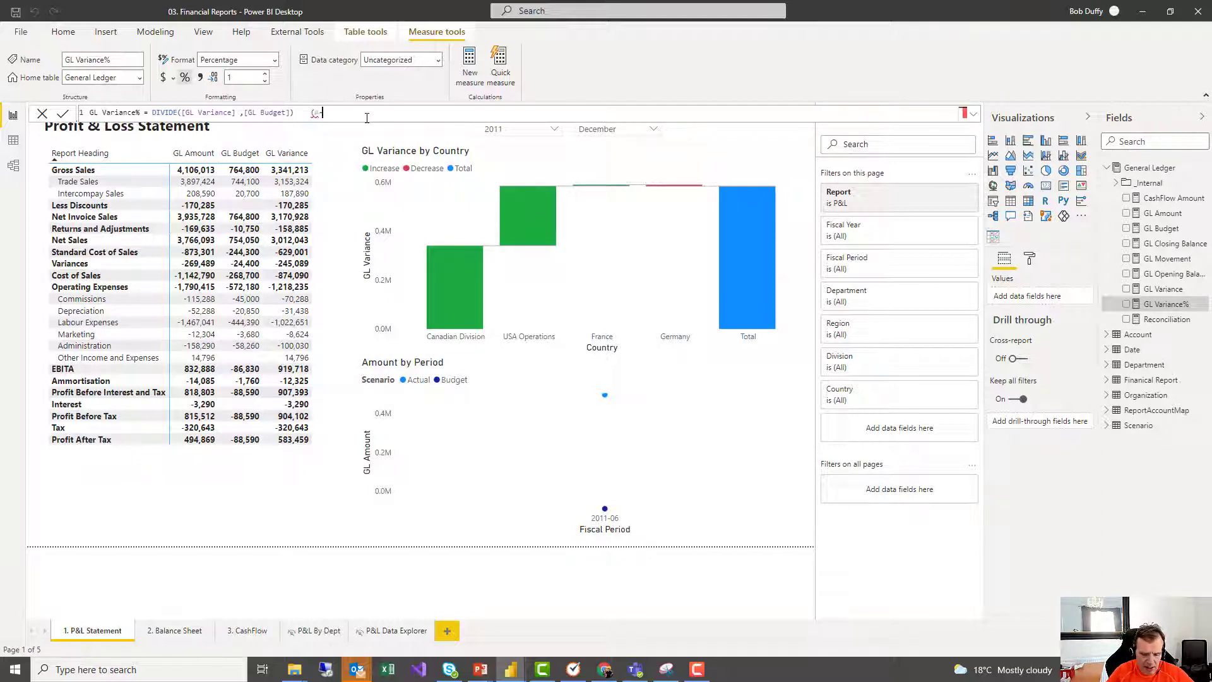
type("B)/B")
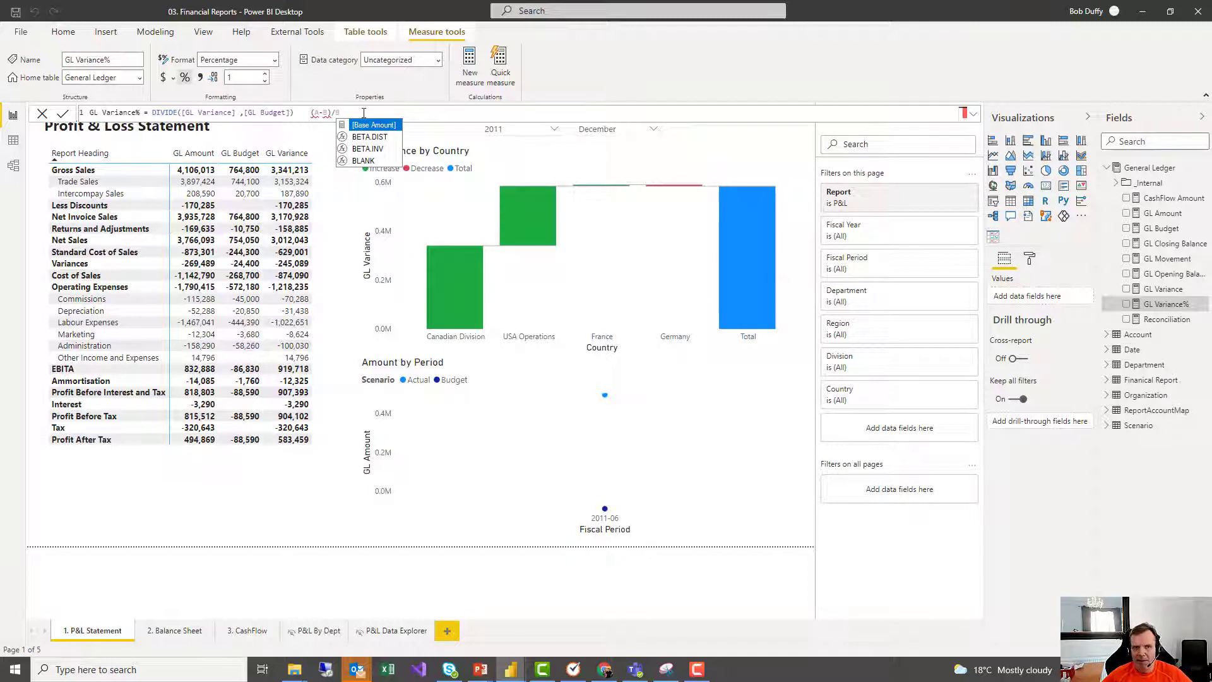
left_click_drag(300, 113, 344, 113)
key("BackSpace")
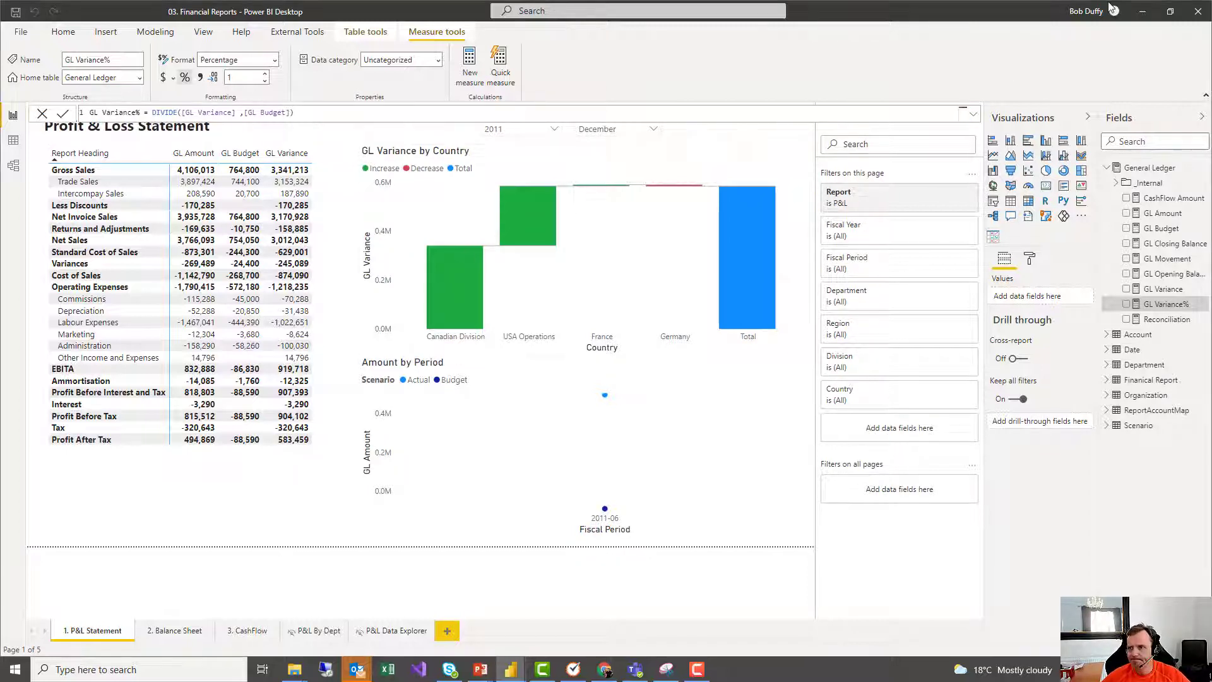
Step: Switch to the PowerPoint slide show and advance from Budgets to Opening and Closing Balance for Balance Sheet
left_click(1140, 11)
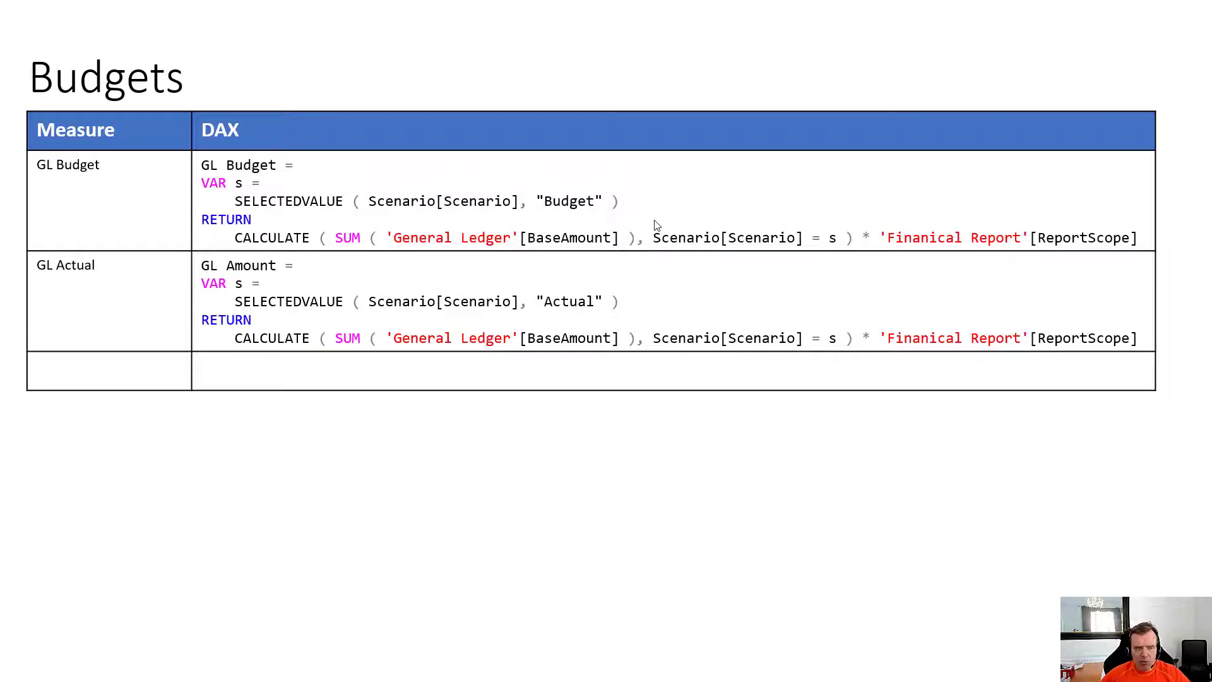
left_click(345, 133)
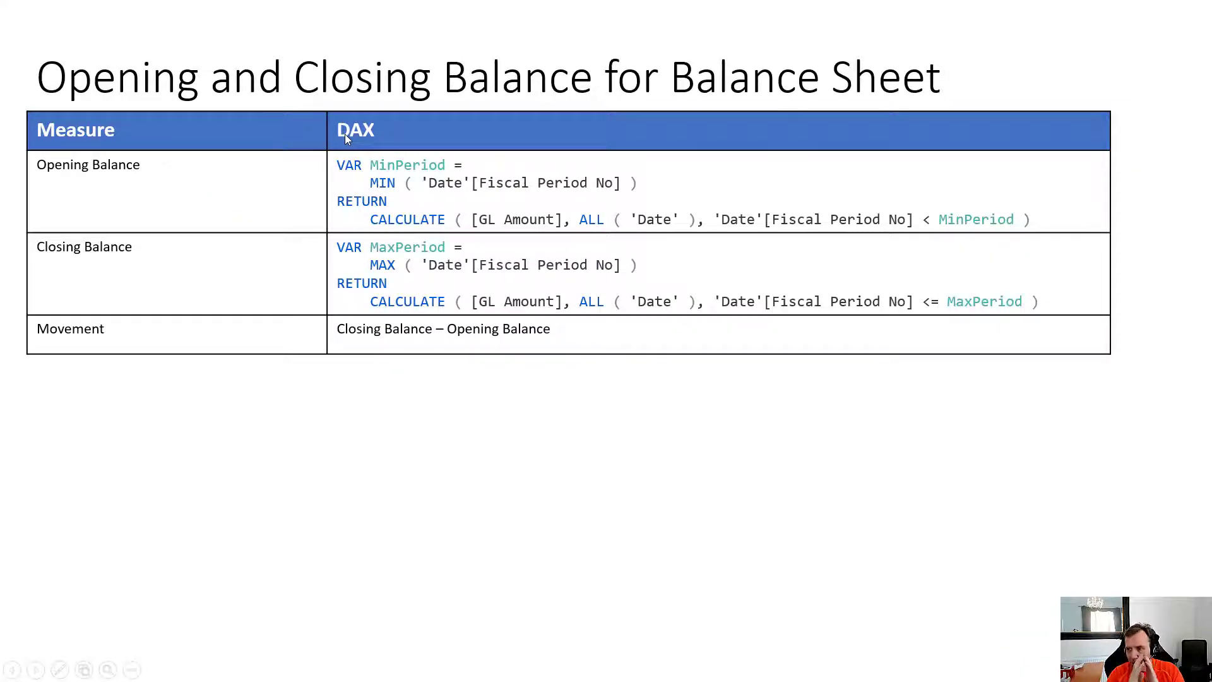
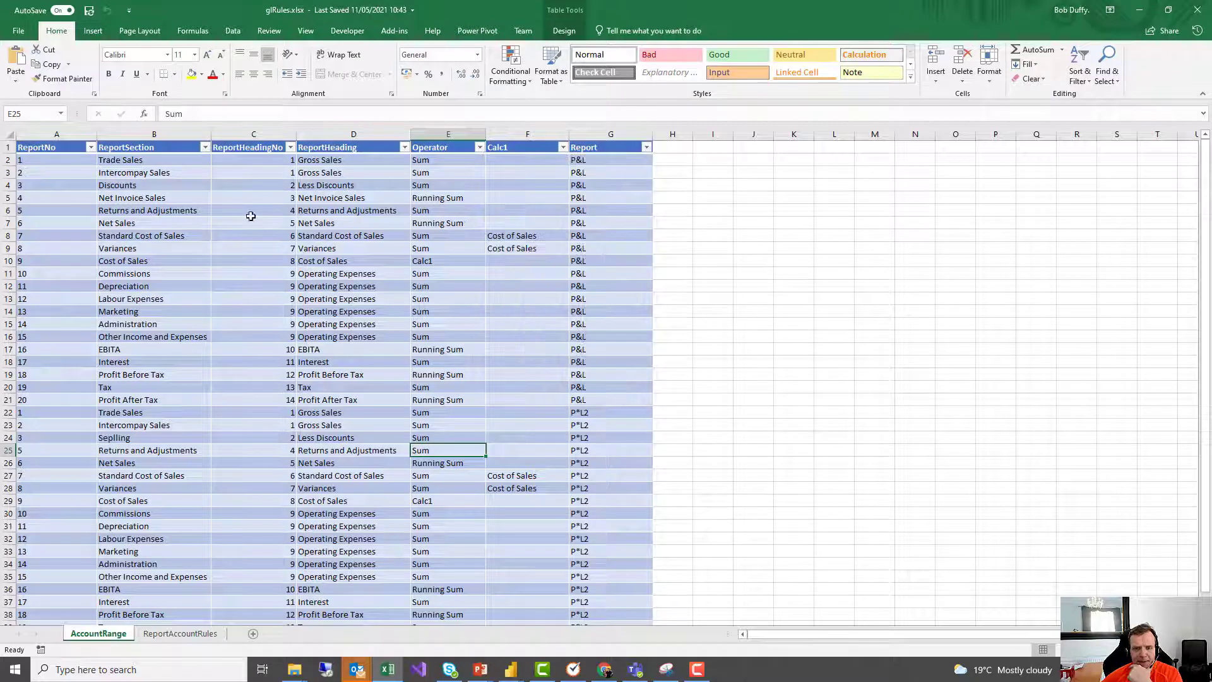
Step: Delete the P*L2 report rows 22 to 40 from the AccountRange sheet
scroll(501, 326, "down", 1)
scroll(286, 386, "up", 1)
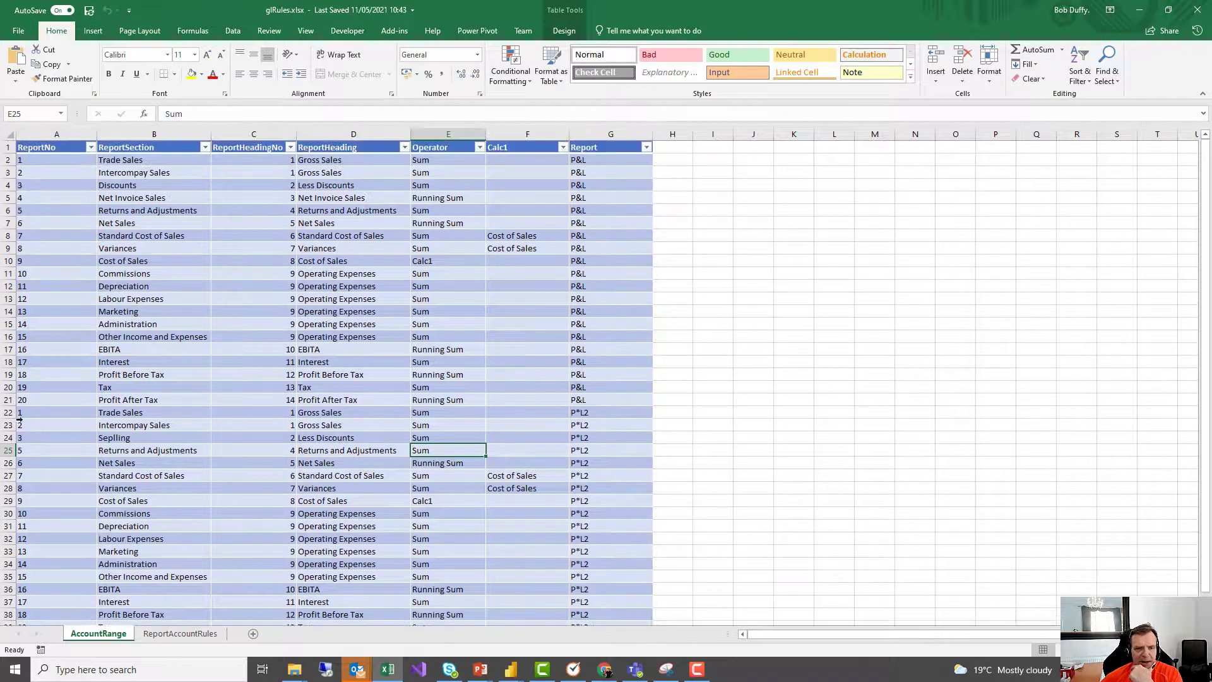
left_click_drag(9, 411, 8, 618)
scroll(304, 553, "down", 3)
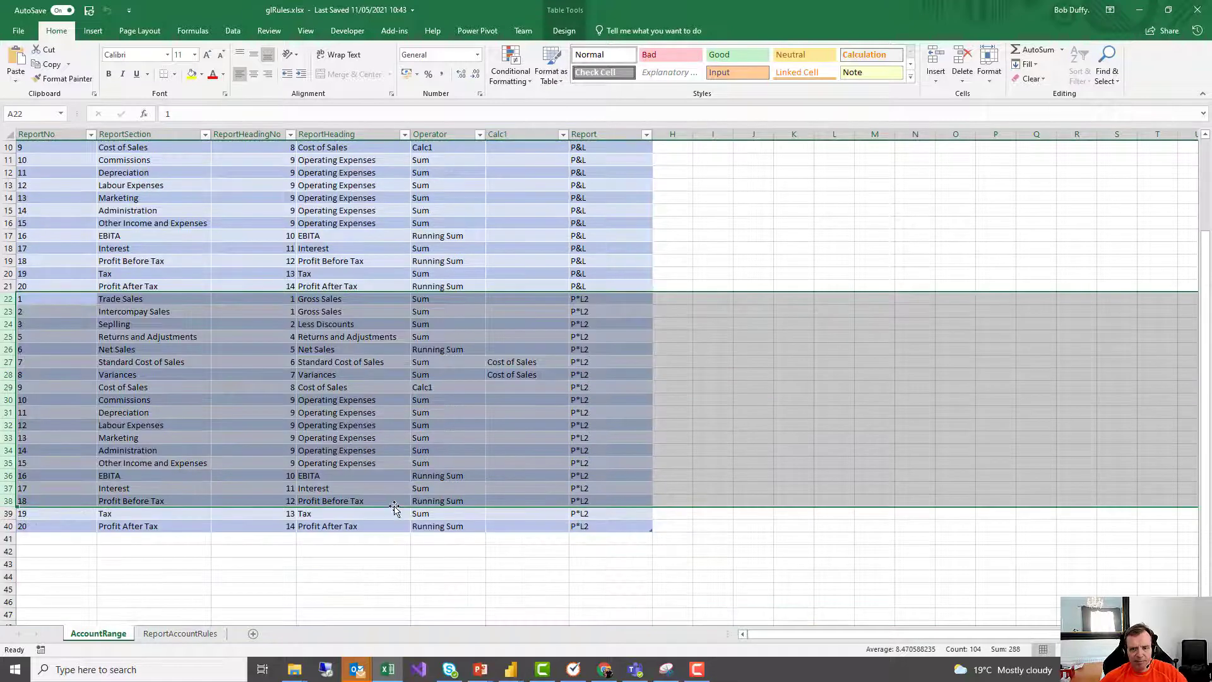
left_click(6, 526, "shift")
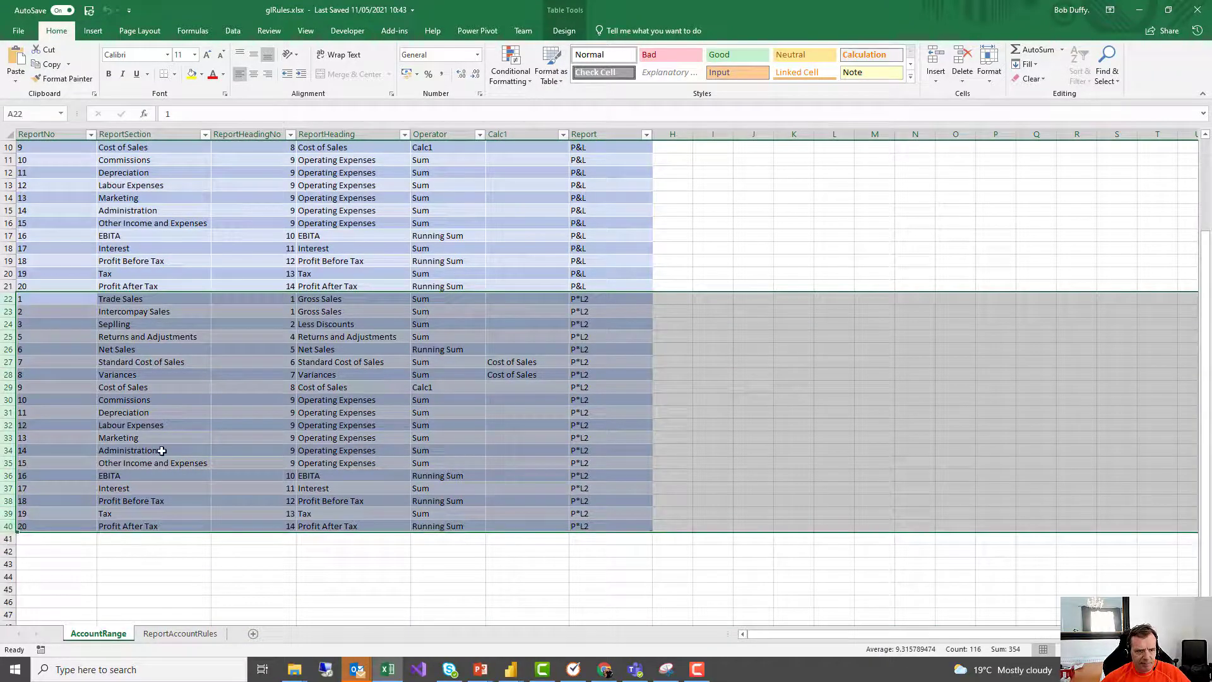
right_click(162, 450)
left_click(190, 547)
scroll(252, 417, "up", 3)
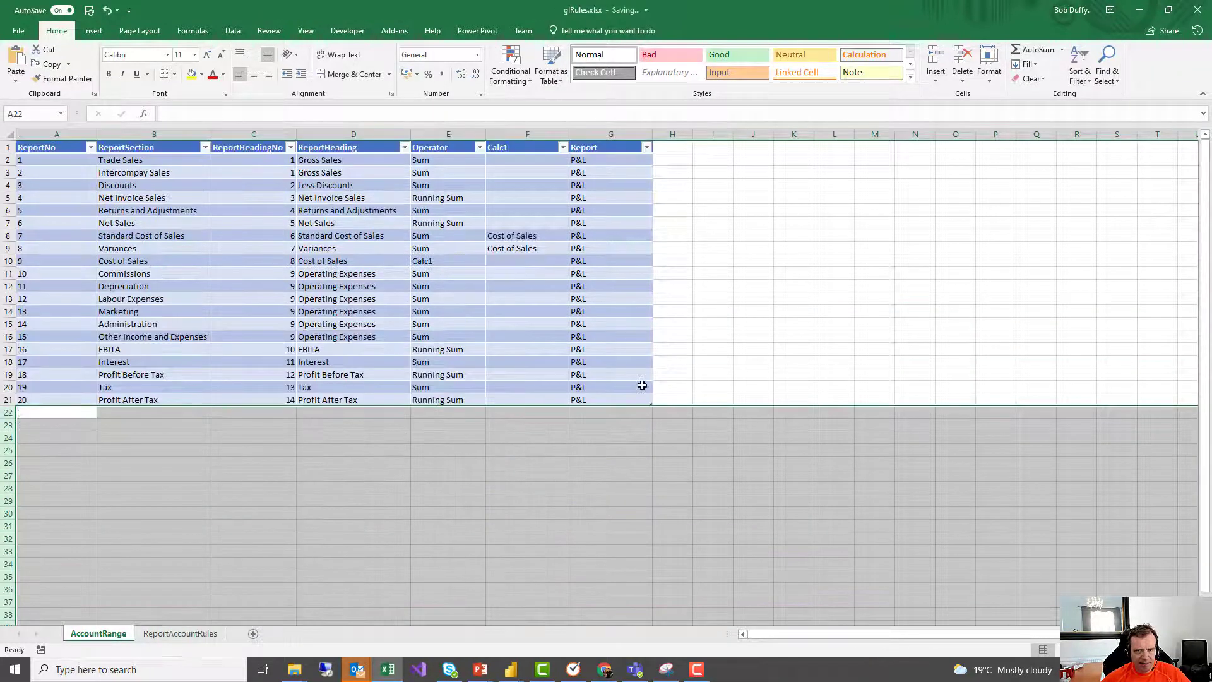
Step: Copy the P&L report rows 2 to 21 and paste them directly below, starting at A22
left_click_drag(610, 400, 35, 156)
key("ctrl+c")
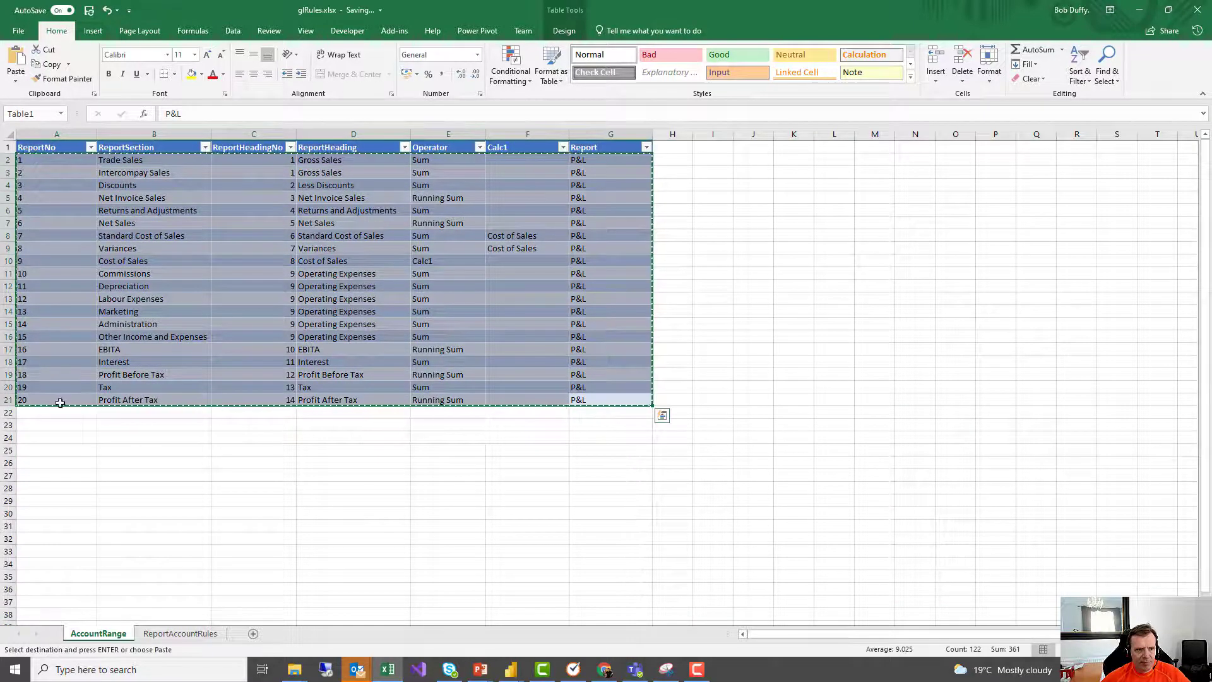
left_click(54, 412)
key("ctrl+v")
Step: Set the Report value of the duplicated rows, G22 to G41, to P&Lv2
left_click(600, 412)
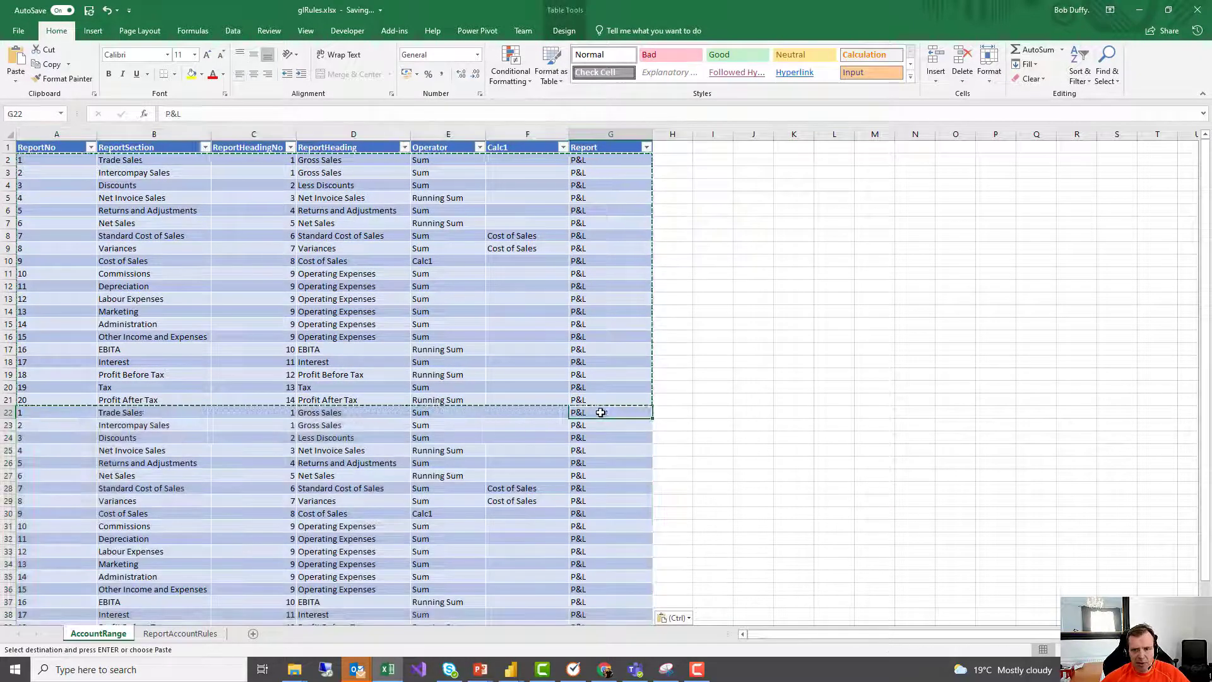
type("P&L")
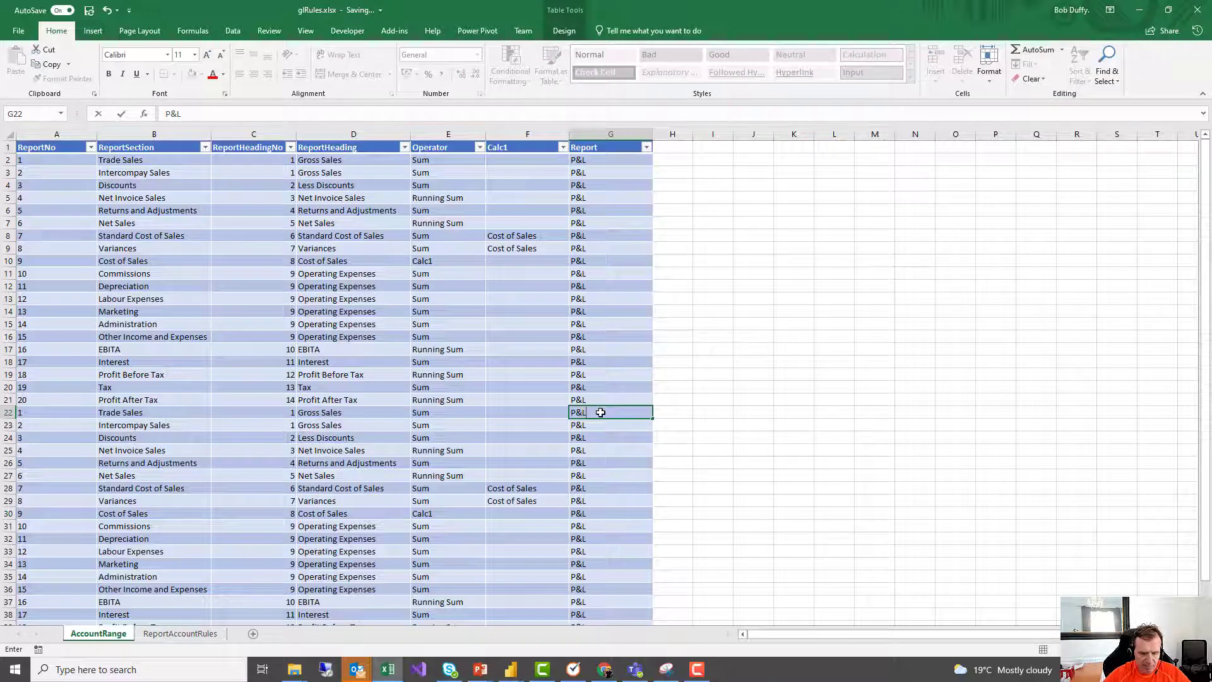
type("v2")
key("ctrl+Return")
key("ctrl+c")
left_click_drag(600, 425, 603, 621)
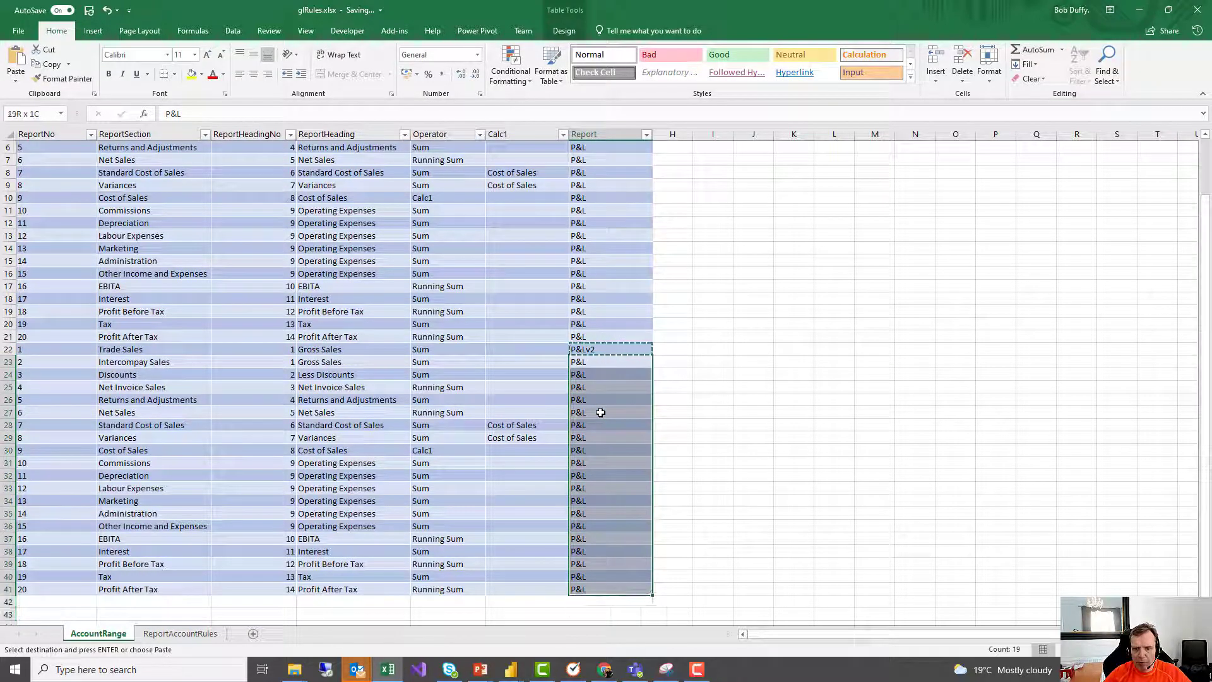
key("Return")
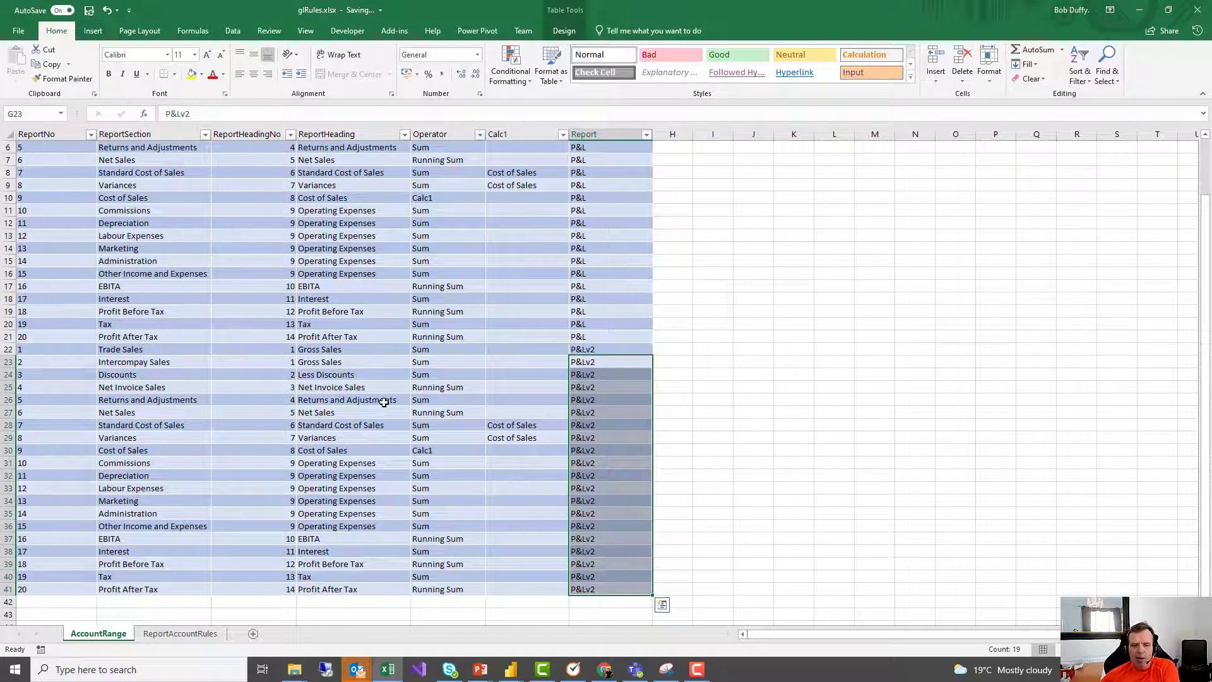
Step: Review the account number ranges on the ReportAccountRules sheet and return to the AccountRange sheet
left_click(180, 634)
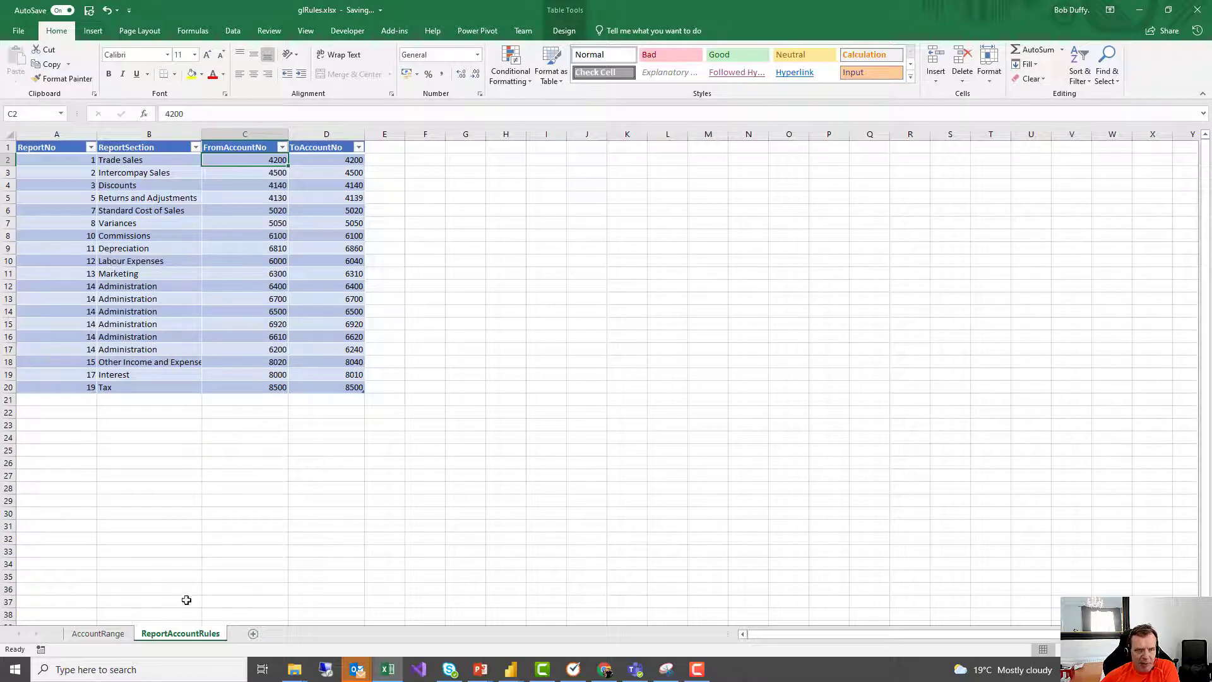
left_click(101, 633)
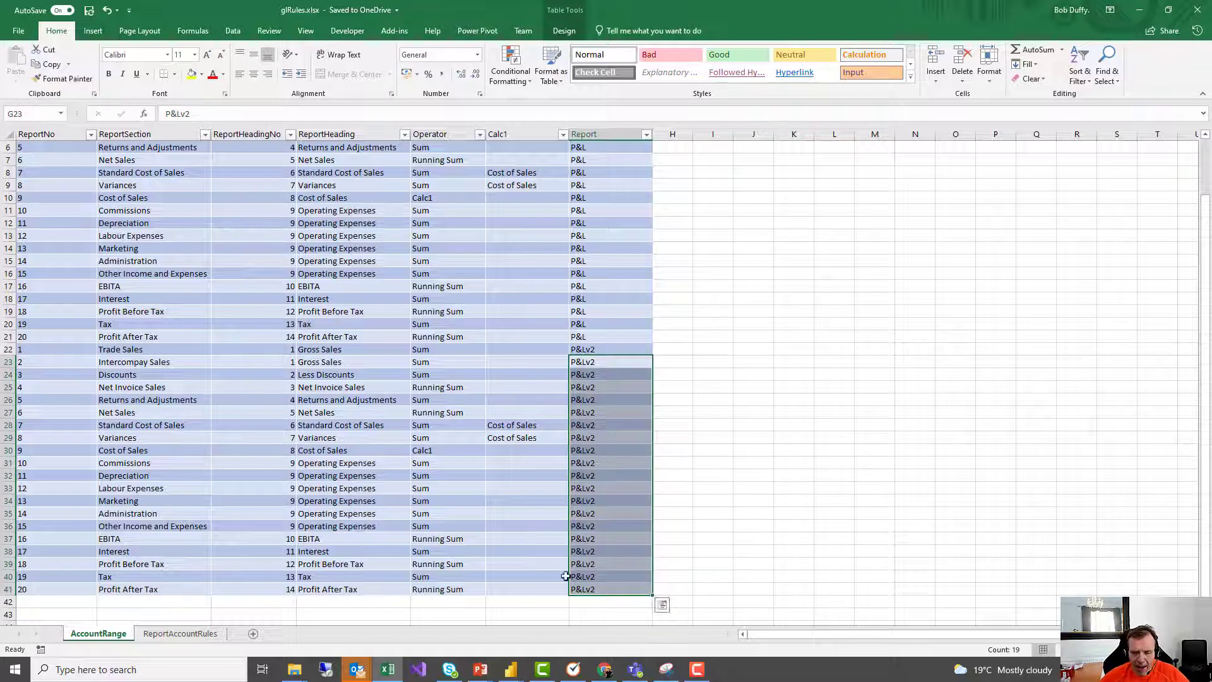
Step: Switch to Power BI in the browser and open the Finance-GL report from the AdventureWorks [Dev] workspace
left_click(605, 669)
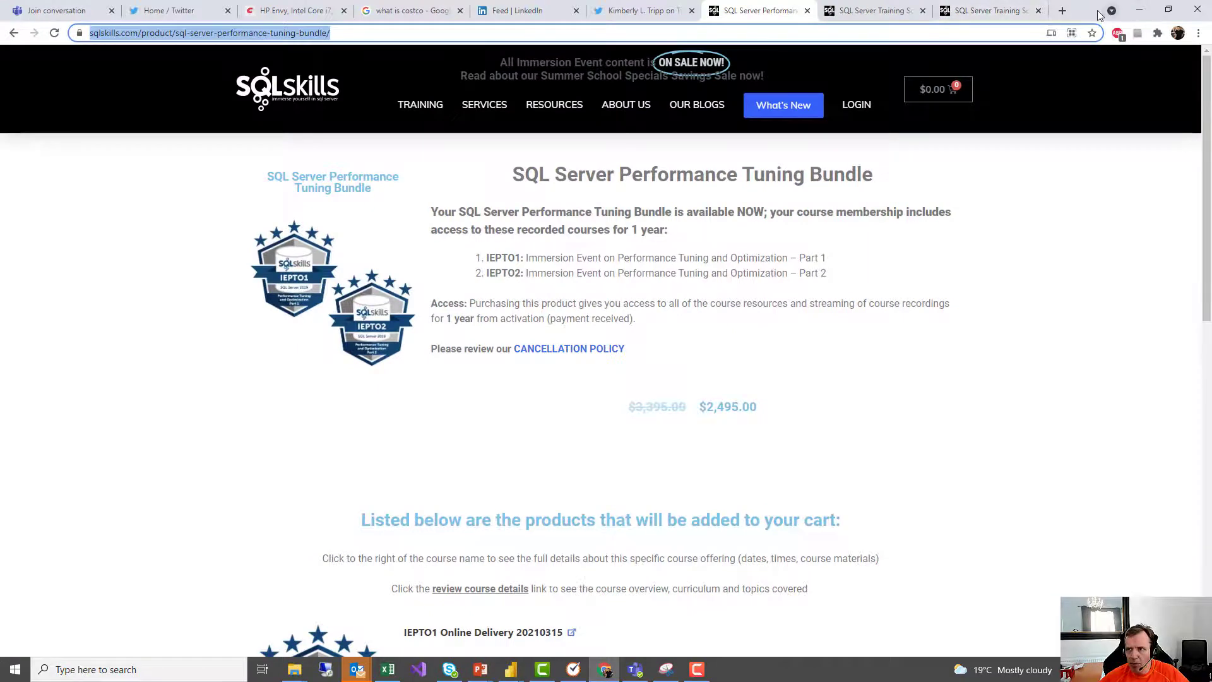
left_click(1140, 11)
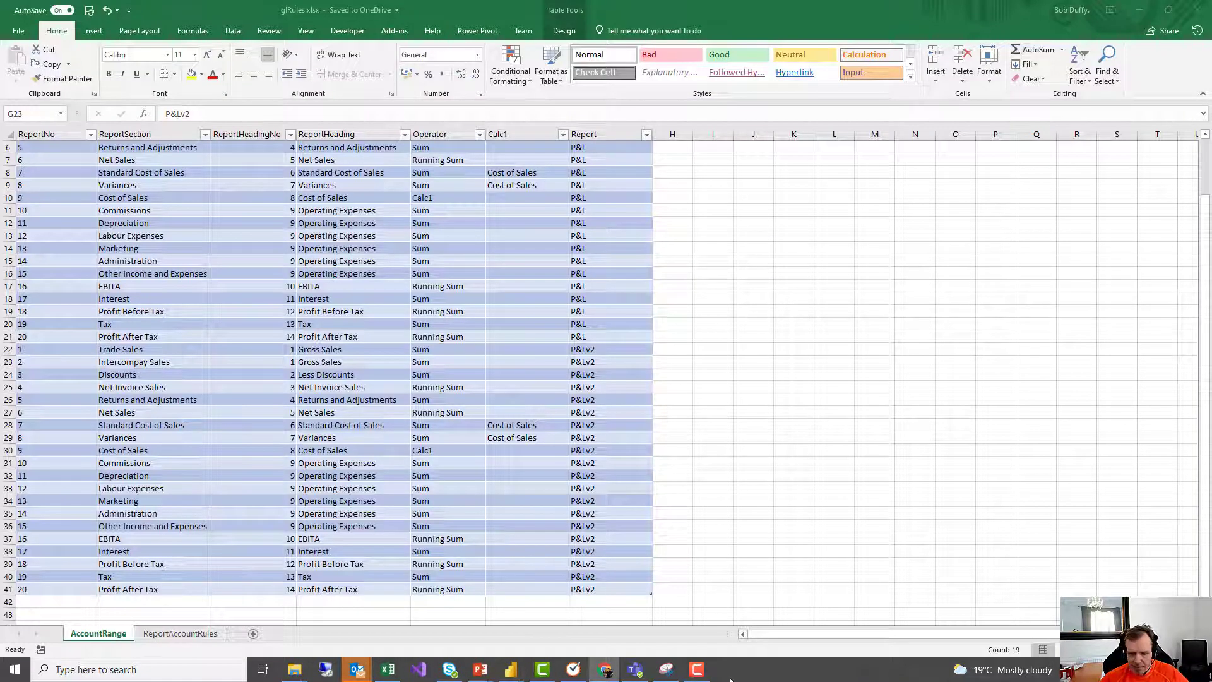
left_click(698, 668)
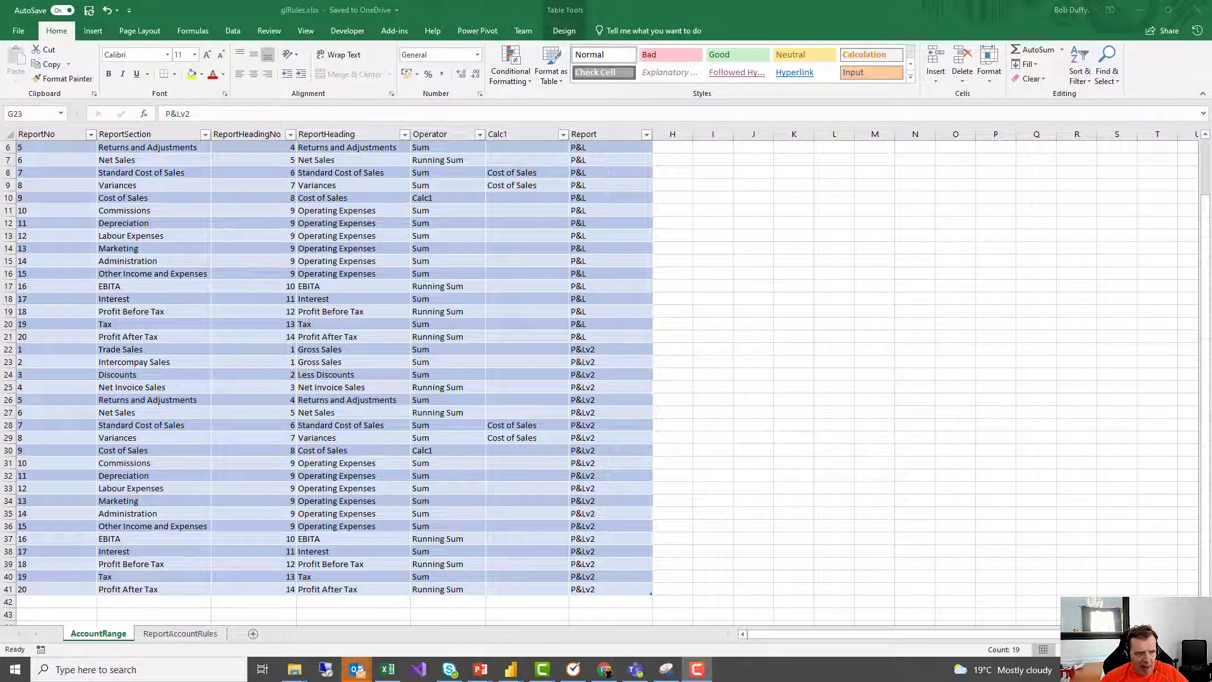
key("alt+Tab")
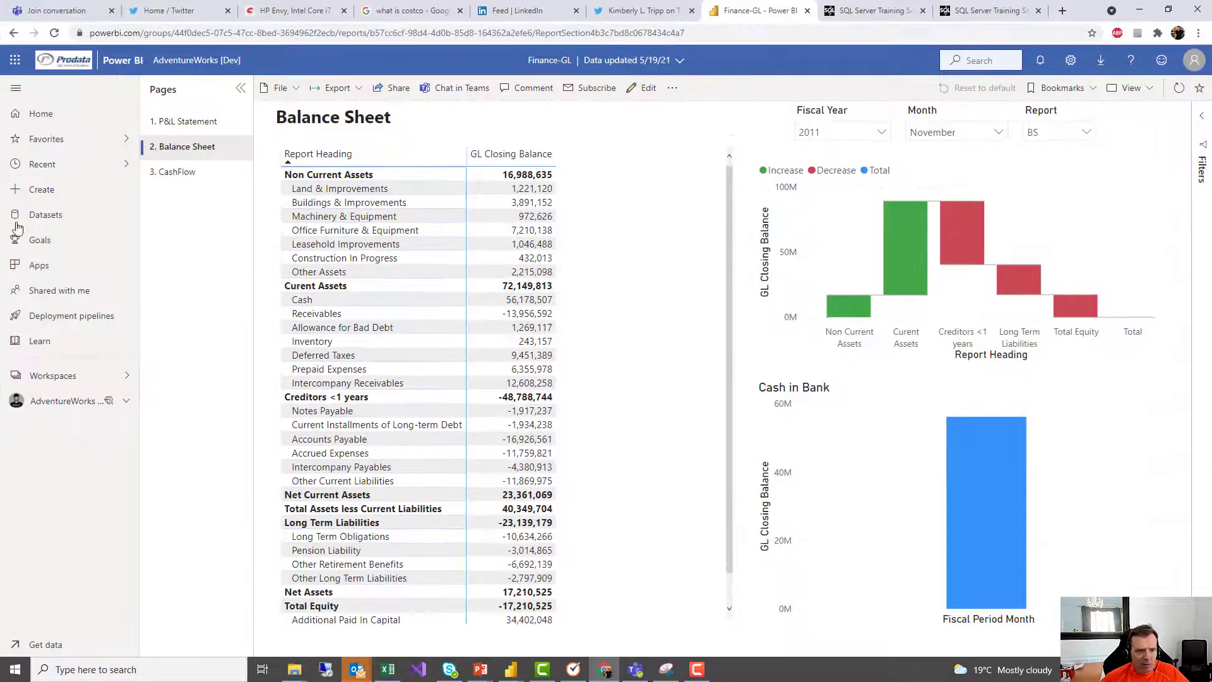
left_click(61, 412)
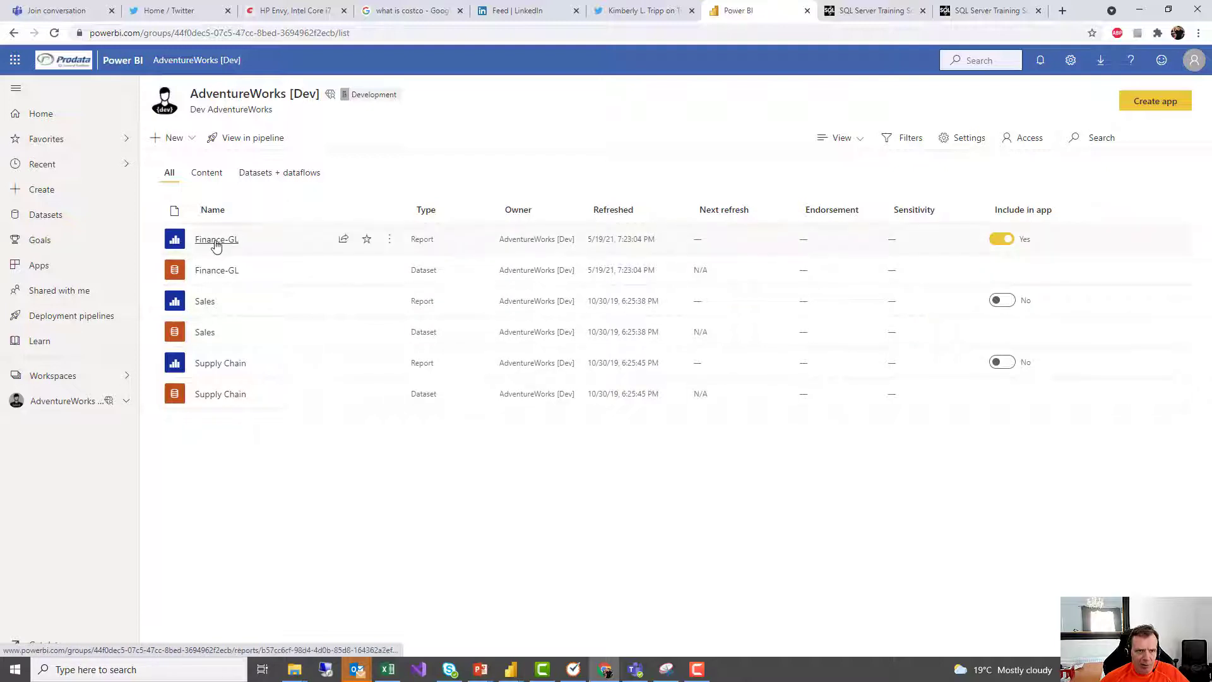
left_click(216, 243)
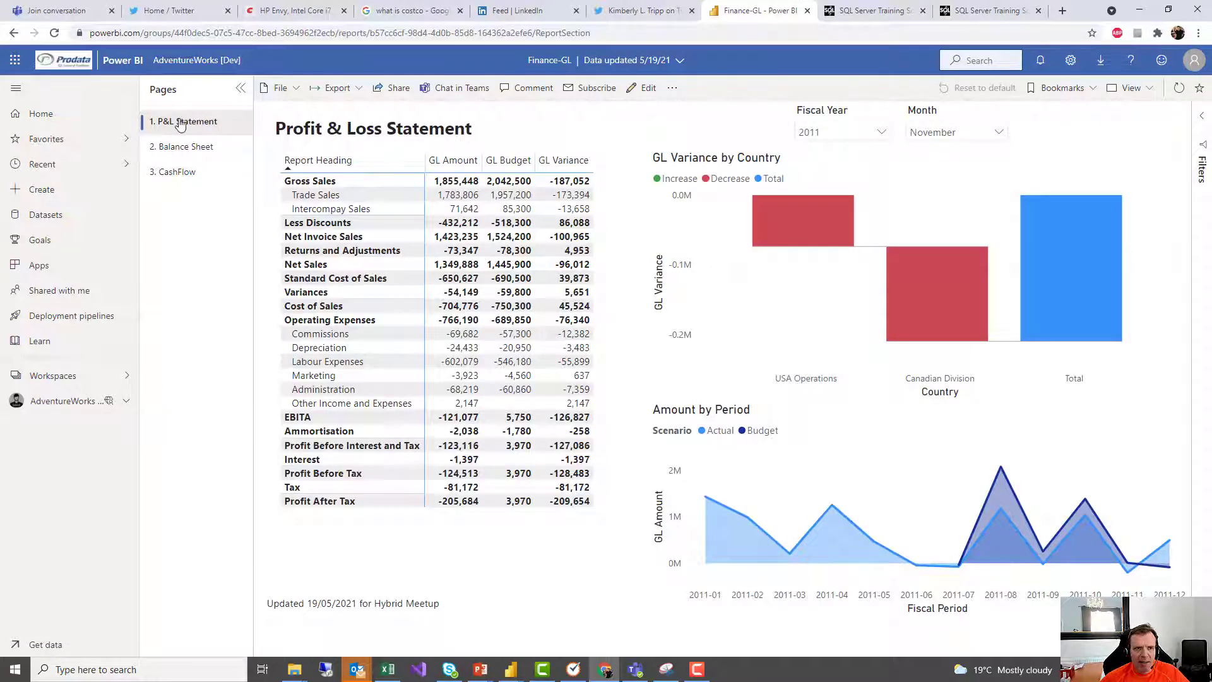
Step: Show the report's Balance Sheet page and point out the Report slicer with a temporary freehand circle
left_click(174, 155)
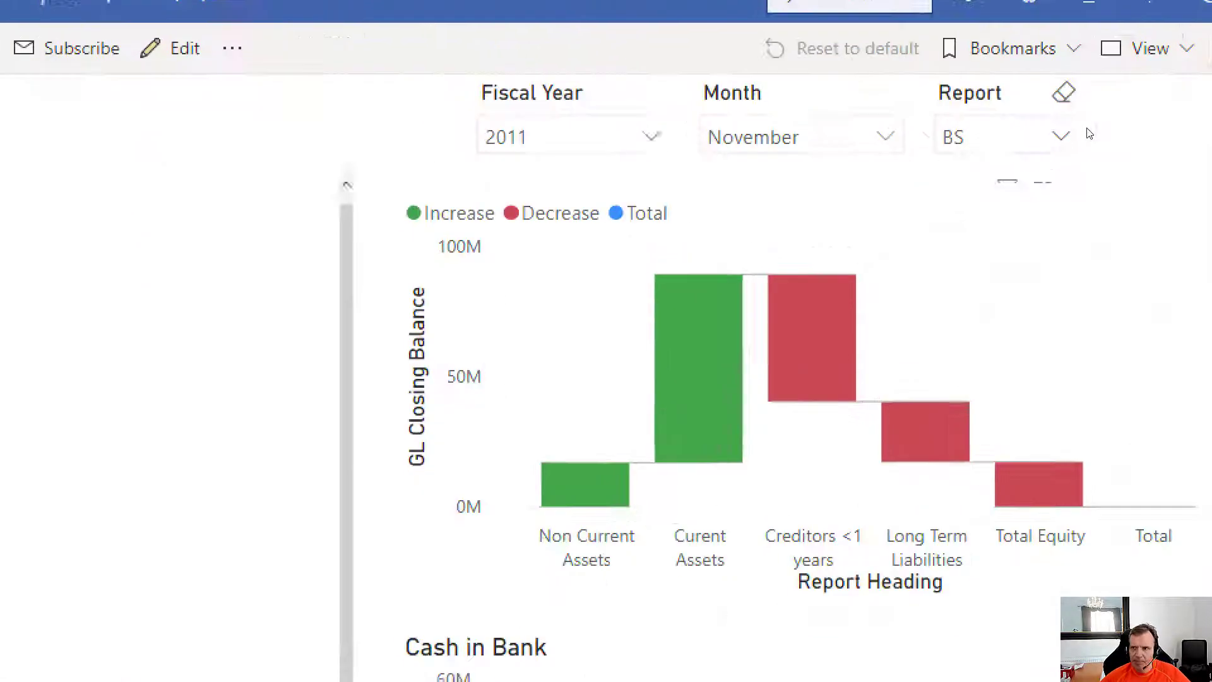
mouse_move(939, 50)
left_mouse_down()
mouse_move(915, 95)
mouse_move(986, 183)
mouse_move(1030, 31)
mouse_move(904, 75)
left_mouse_up()
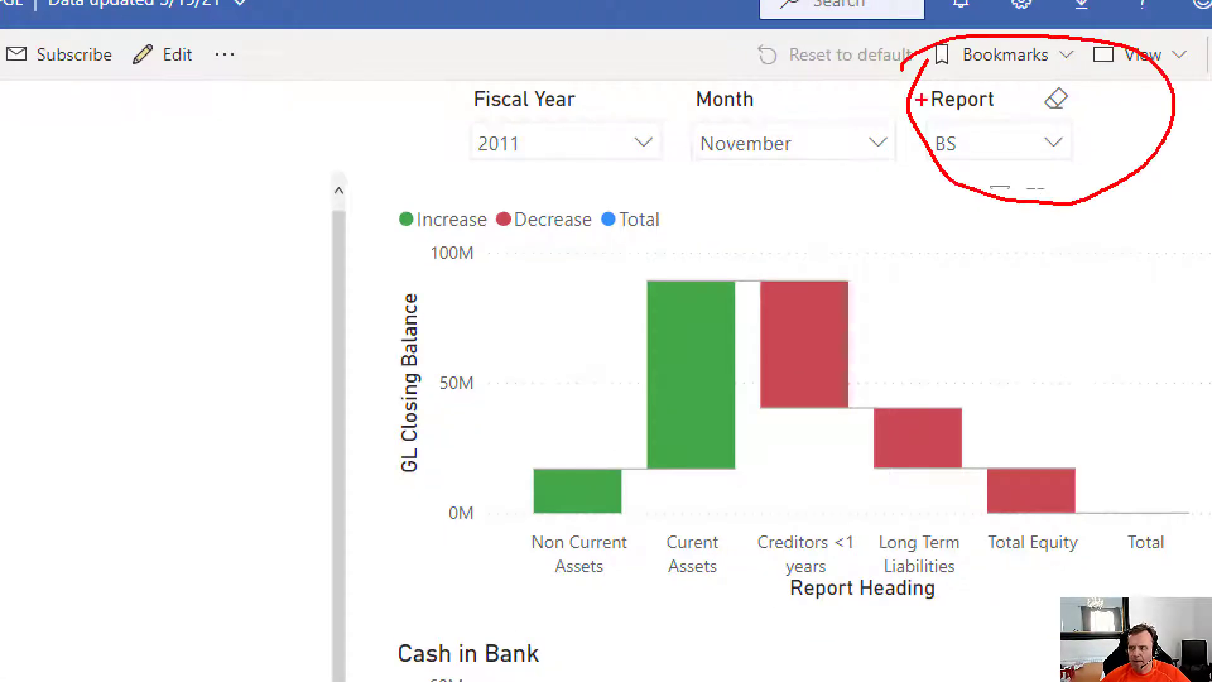
key("Escape")
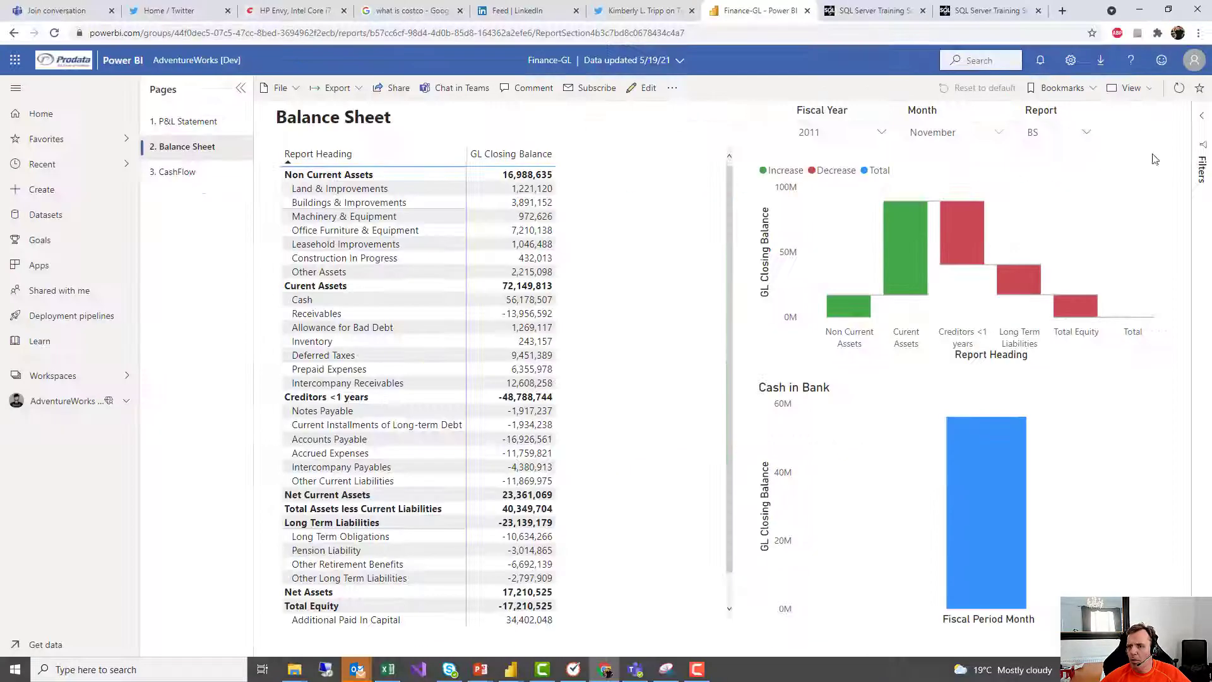
Step: Compare the BS and BS2 layouts on the Balance Sheet page, leaving the Report slicer set to BS2
left_click(1086, 133)
left_click(1036, 165)
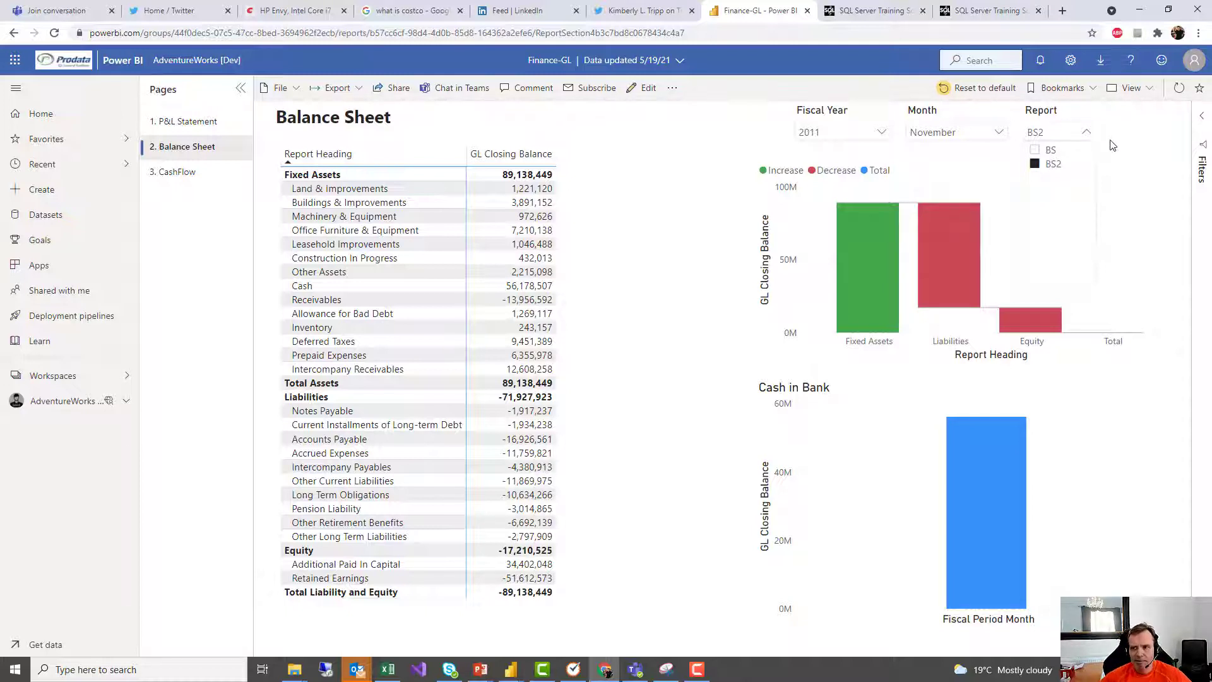
left_click(1036, 152)
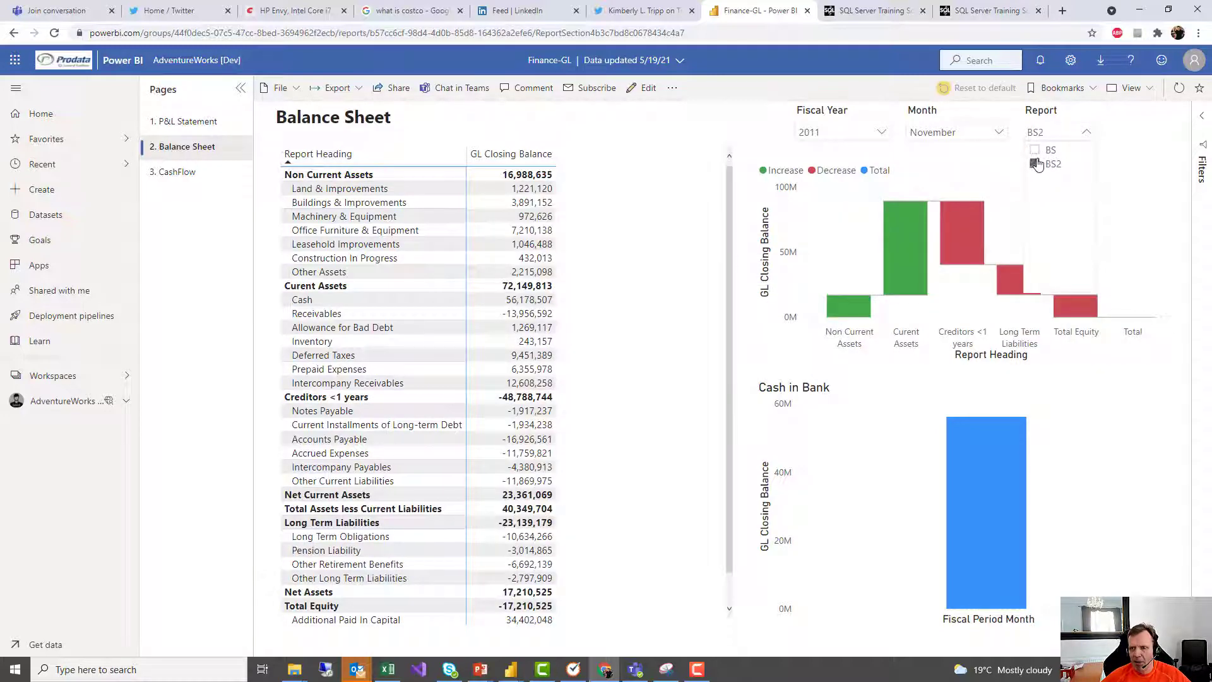
left_click(1034, 163)
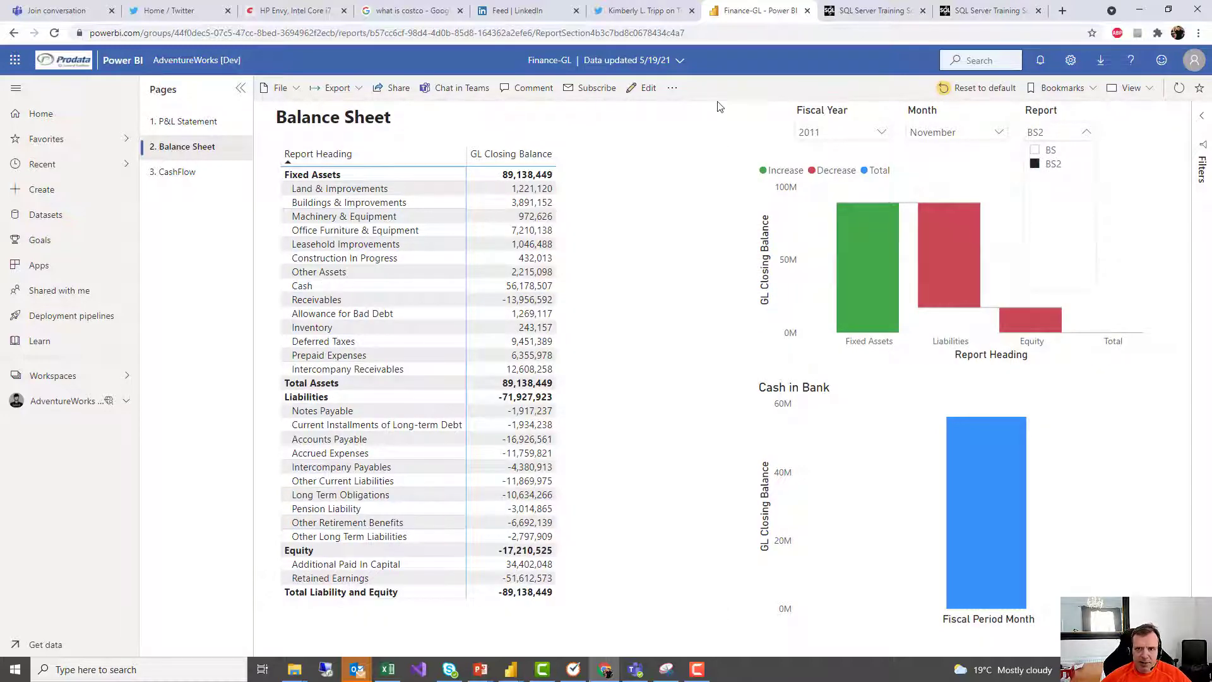
left_click(712, 144)
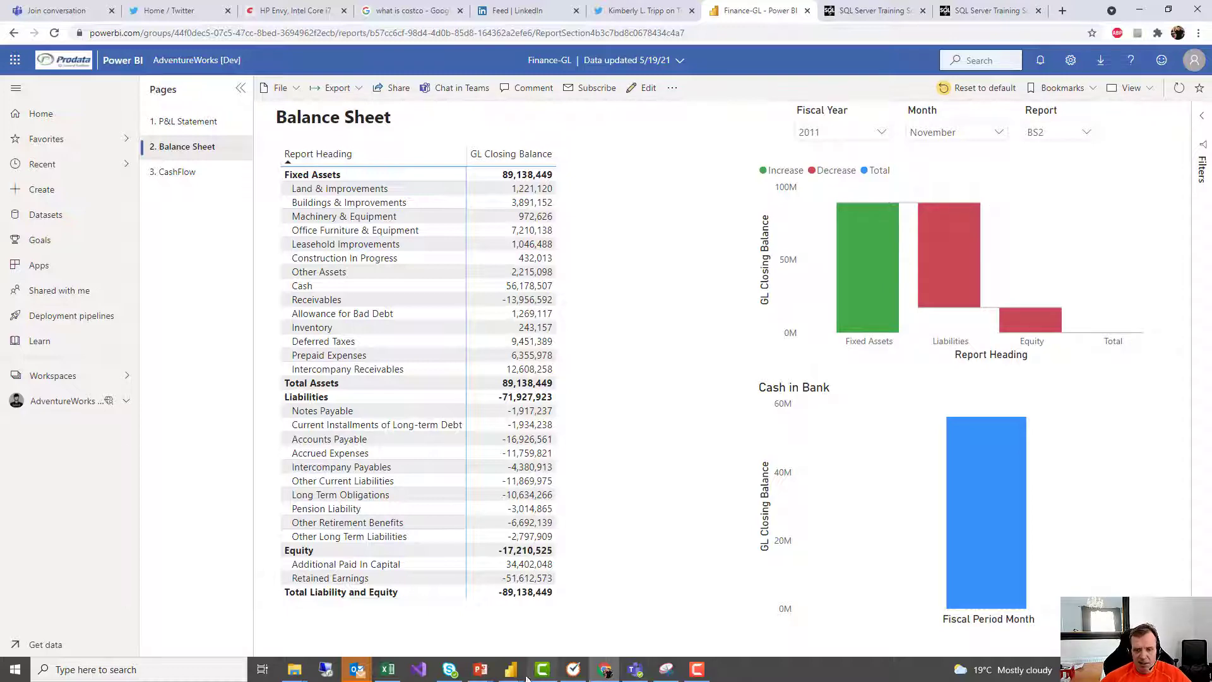
Step: Switch to the PowerPoint slide show and advance to the Empowering Excel slide
mouse_move(485, 675)
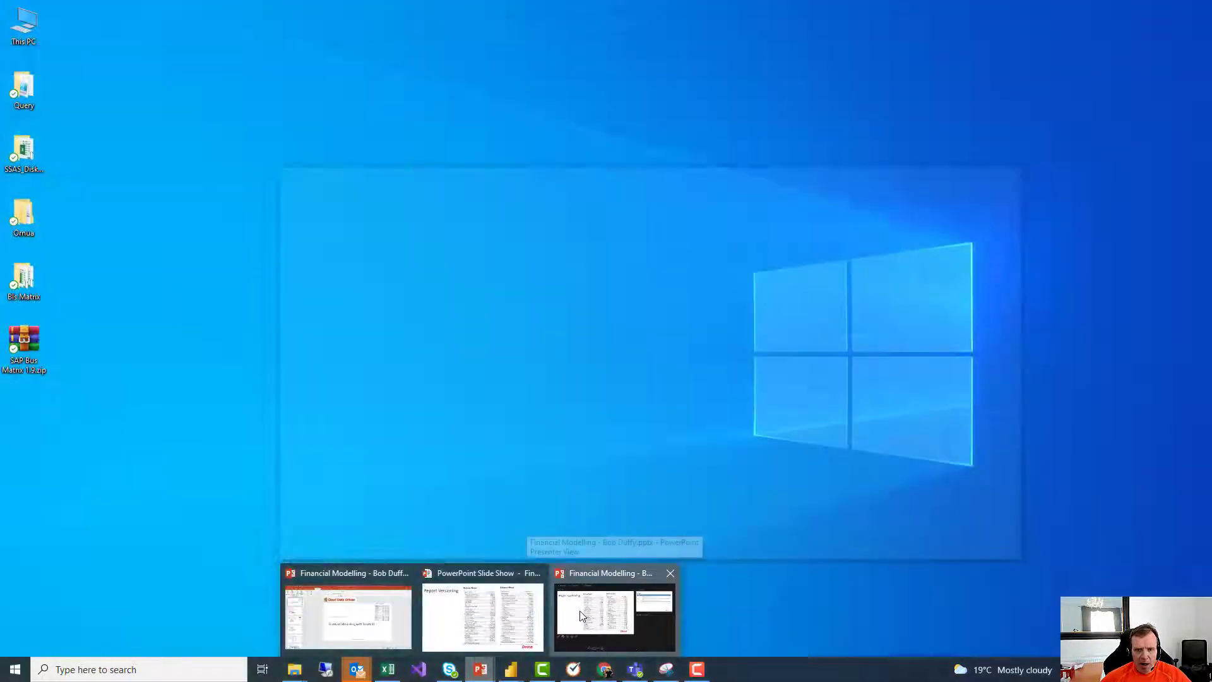
left_click(481, 617)
left_click(322, 163)
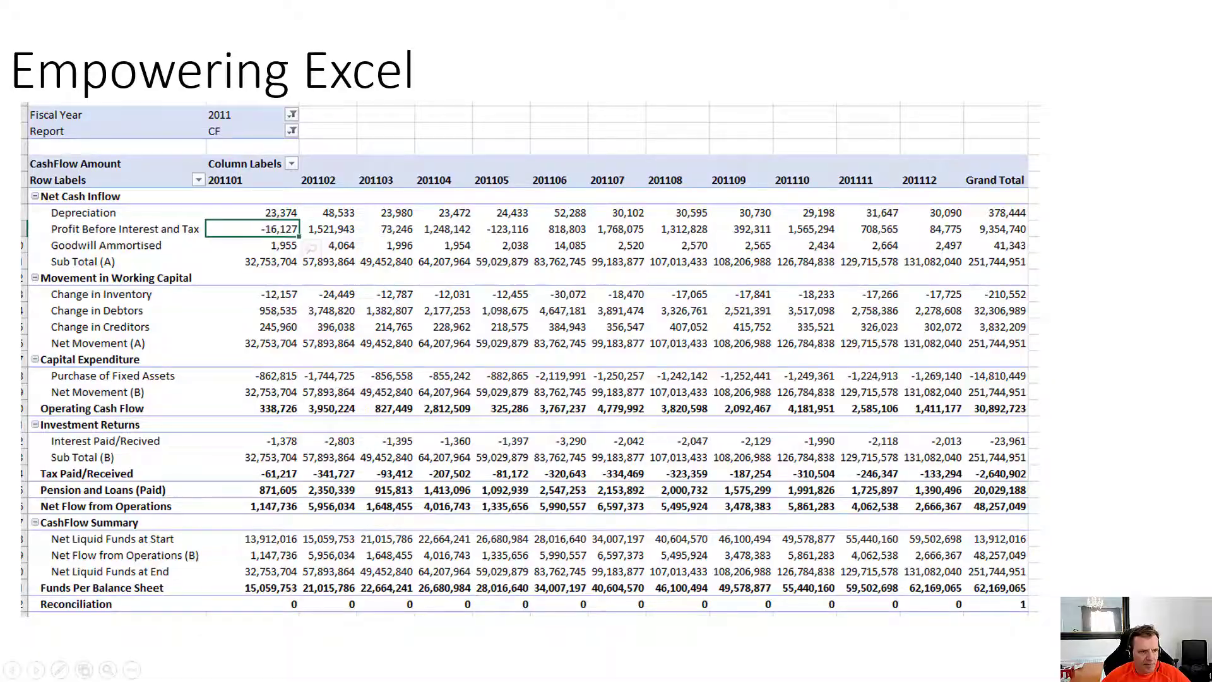
Step: Return to the Finance-GL report in the browser and, from its P&L Statement page, export it for analysis in Excel
key("alt+Tab")
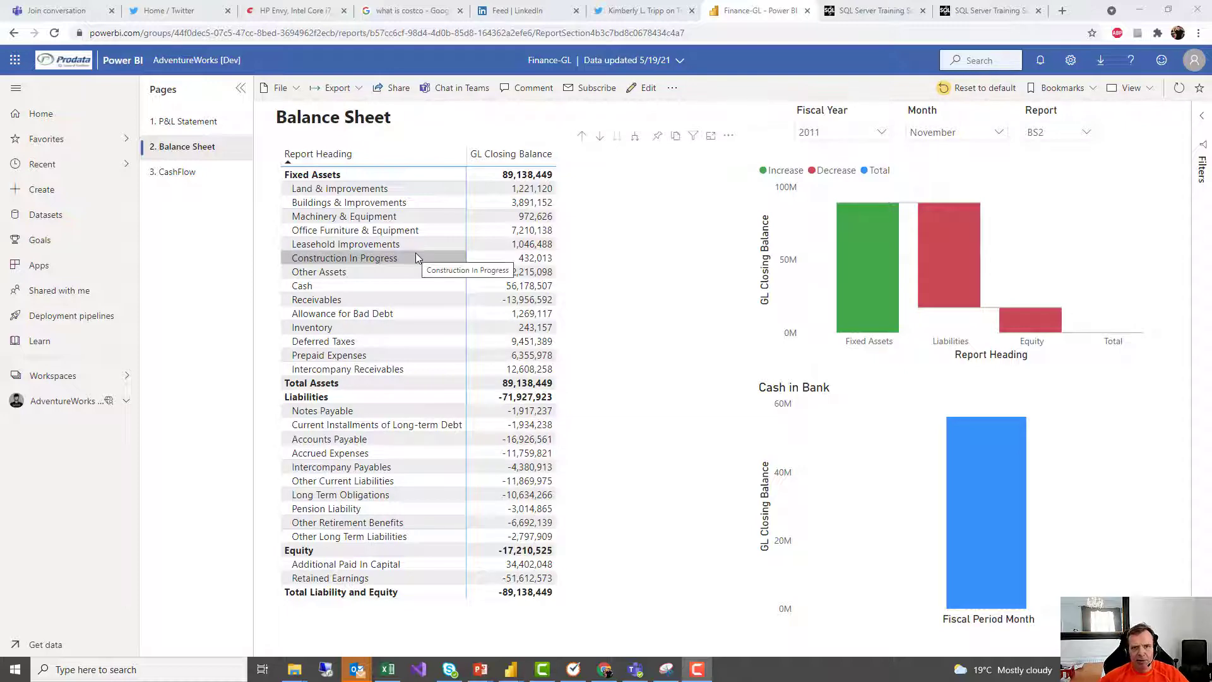
left_click(185, 122)
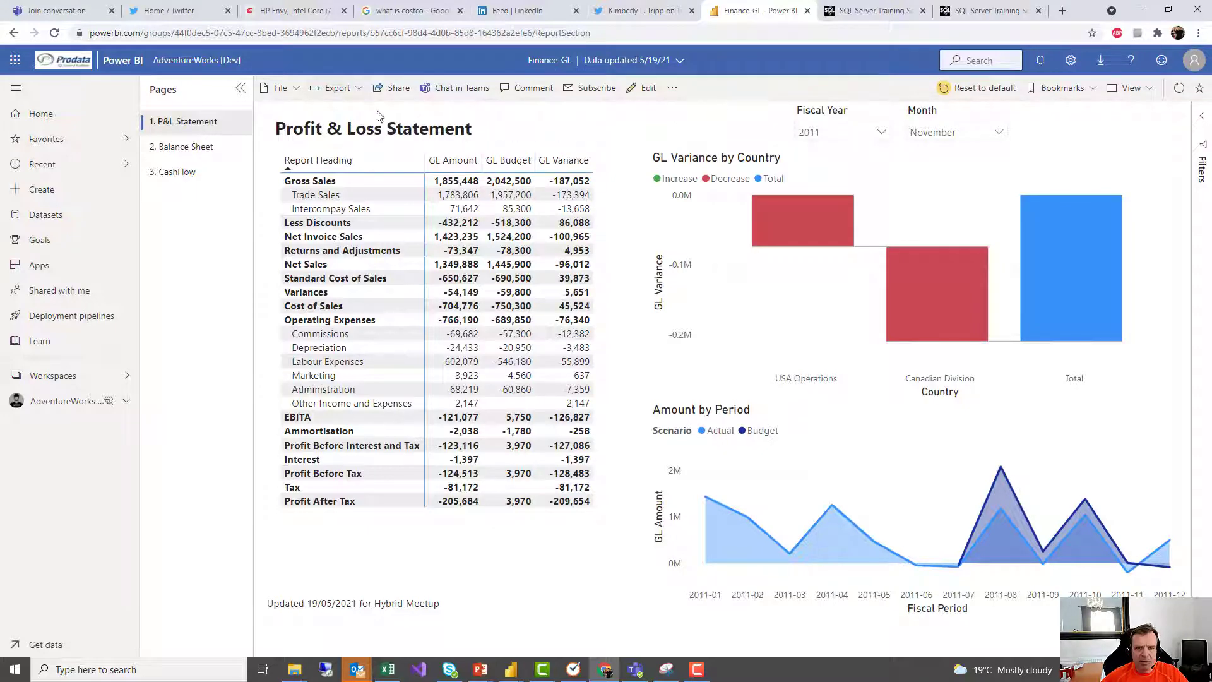
left_click(333, 88)
left_click(344, 157)
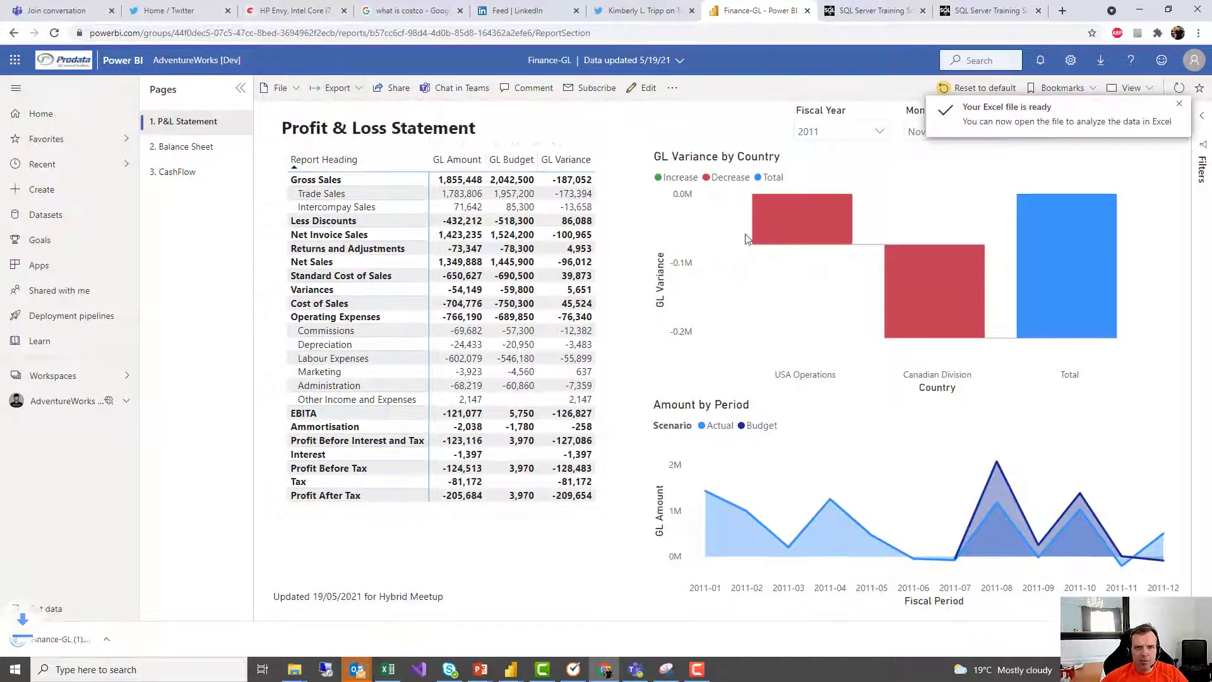
Step: Open the downloaded Finance-GL (1).xlsx in Excel and enable editing and its external data connections
left_click(65, 643)
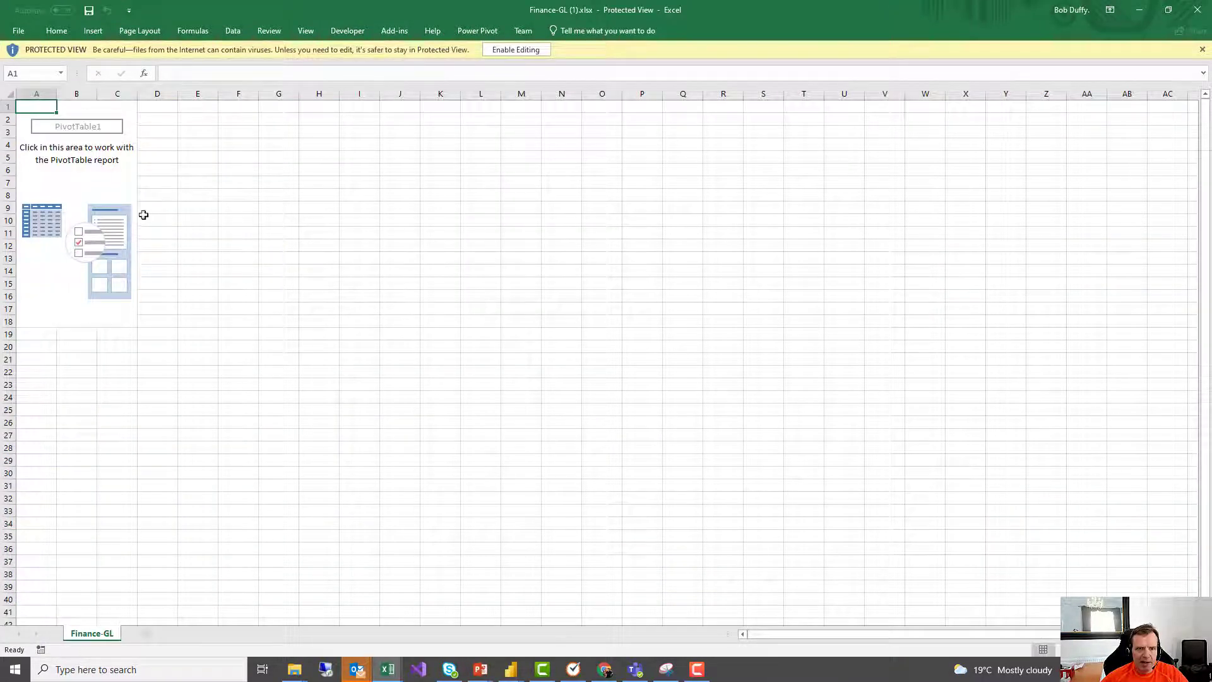
left_click(528, 49)
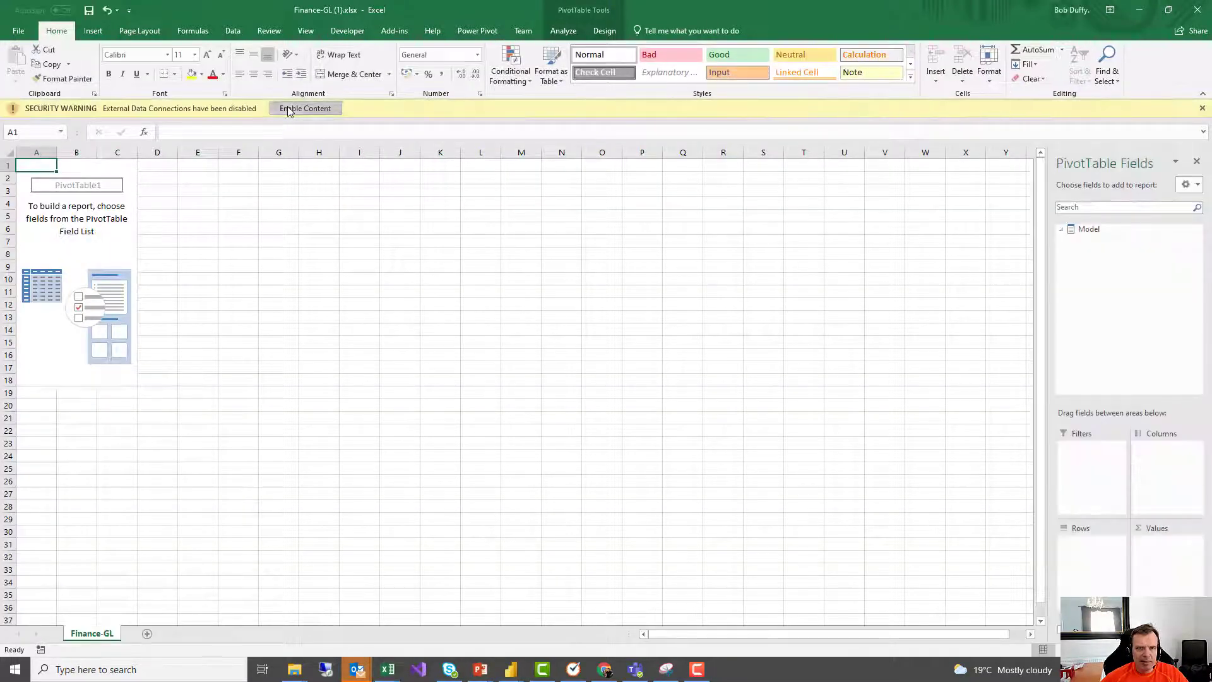
left_click(288, 109)
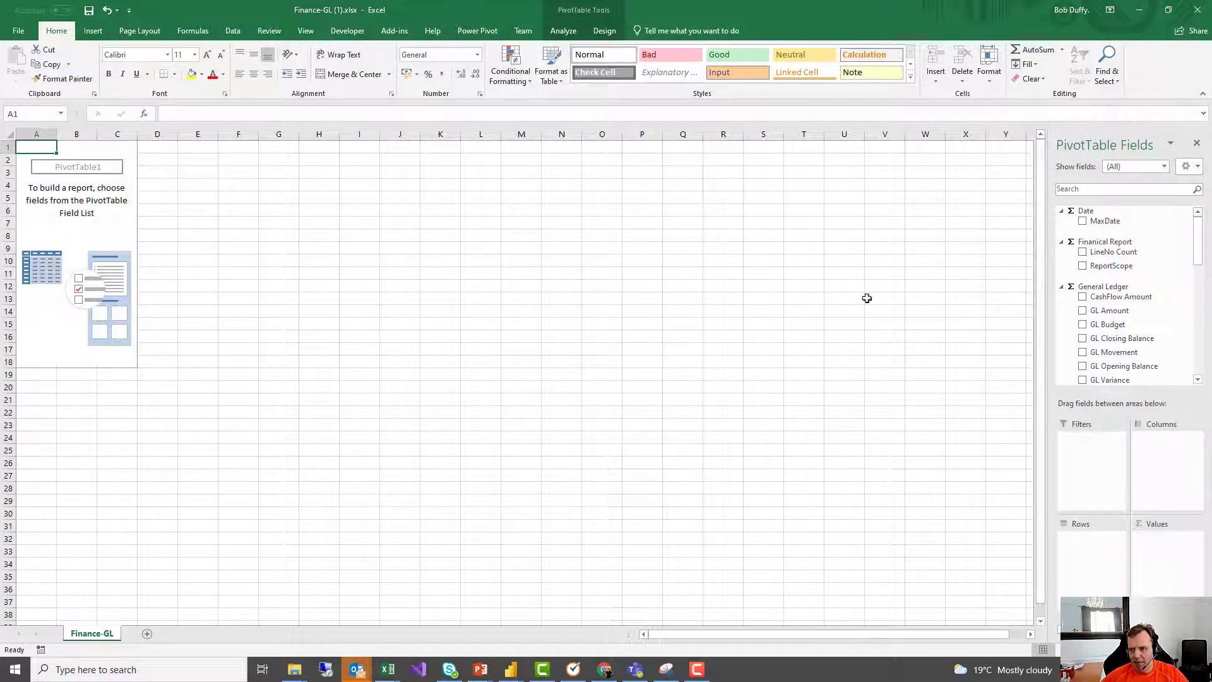
Step: Add GL Amount to the PivotTable values and filter the report by Fiscal Calendar year 2011
left_click_drag(1109, 312, 1181, 589)
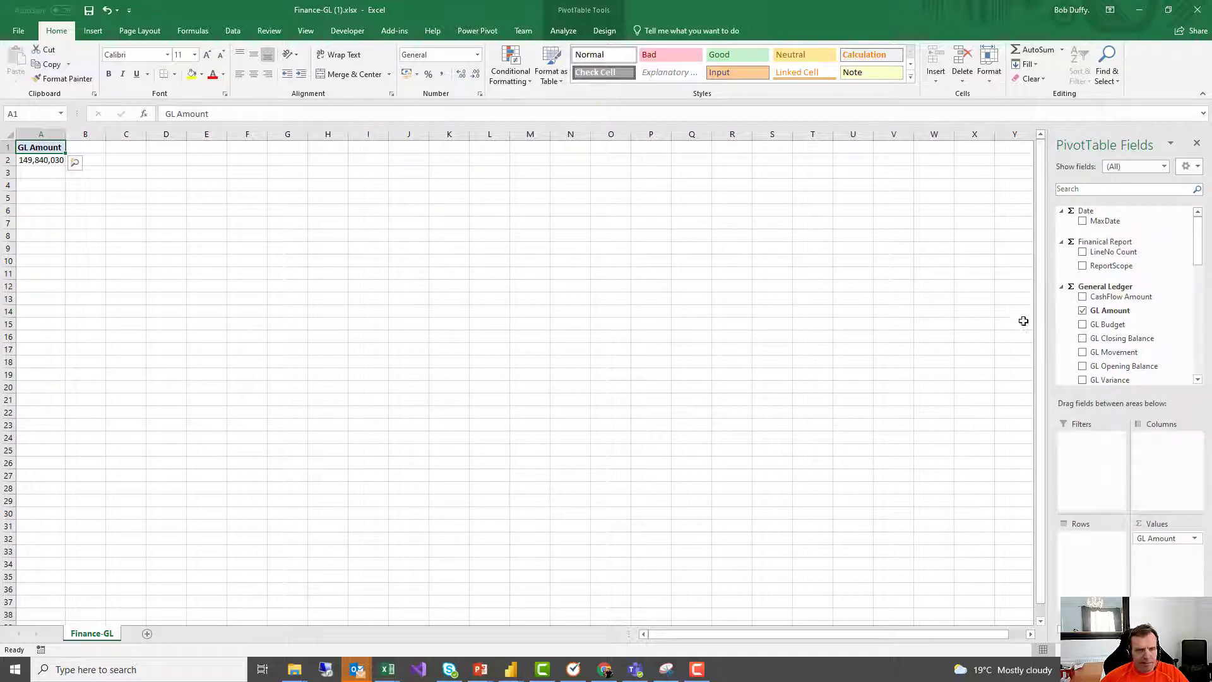
left_click_drag(1198, 242, 1083, 489)
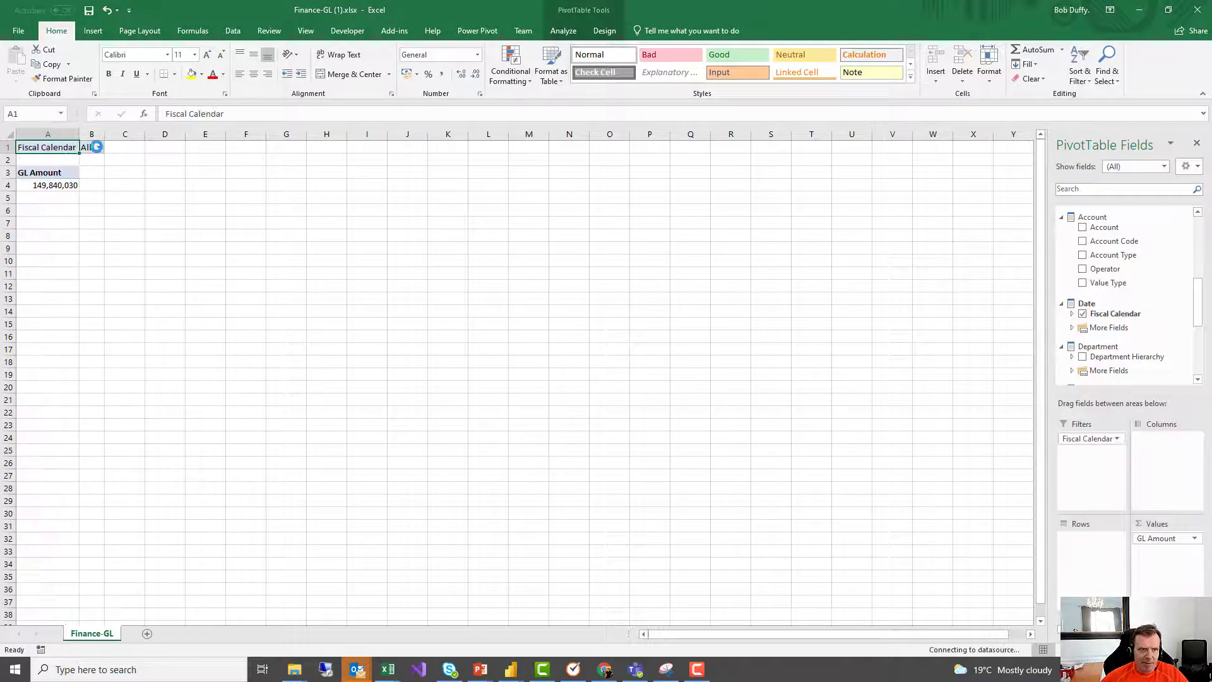
left_click(97, 148)
left_click(39, 247)
left_click(73, 307)
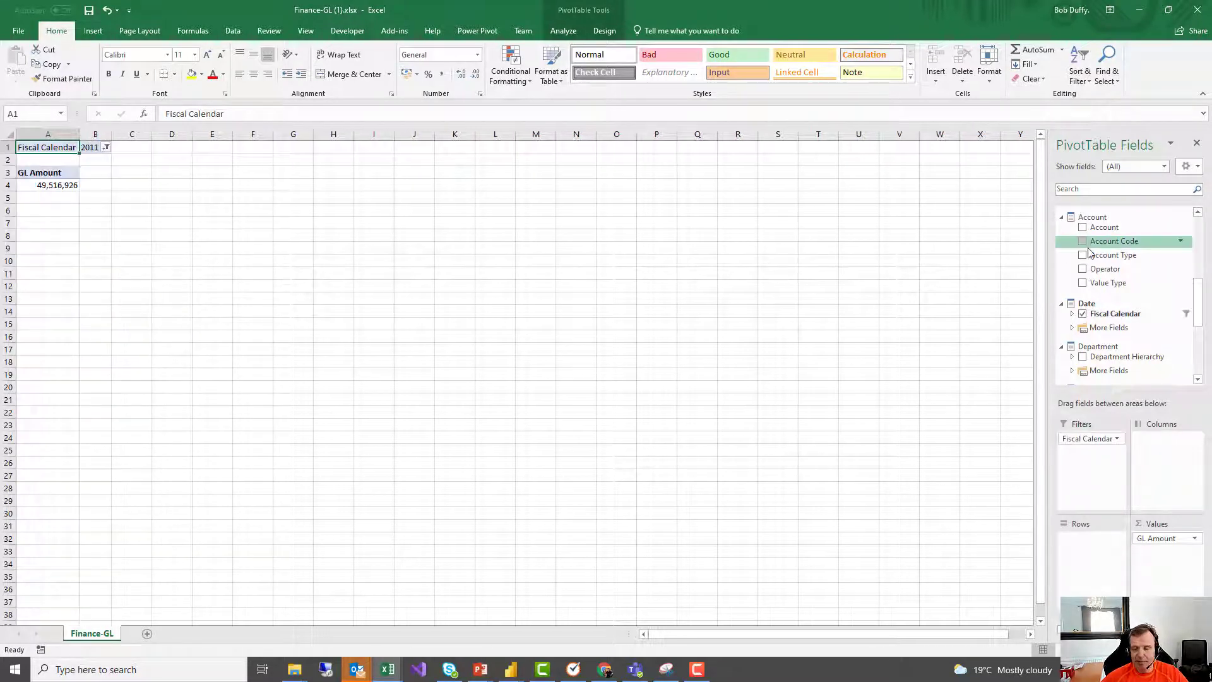
Step: Place the Report Hierarchy from the Finanical Report table on the PivotTable rows
left_click_drag(1197, 308, 1198, 335)
left_click_drag(1115, 311, 1079, 578)
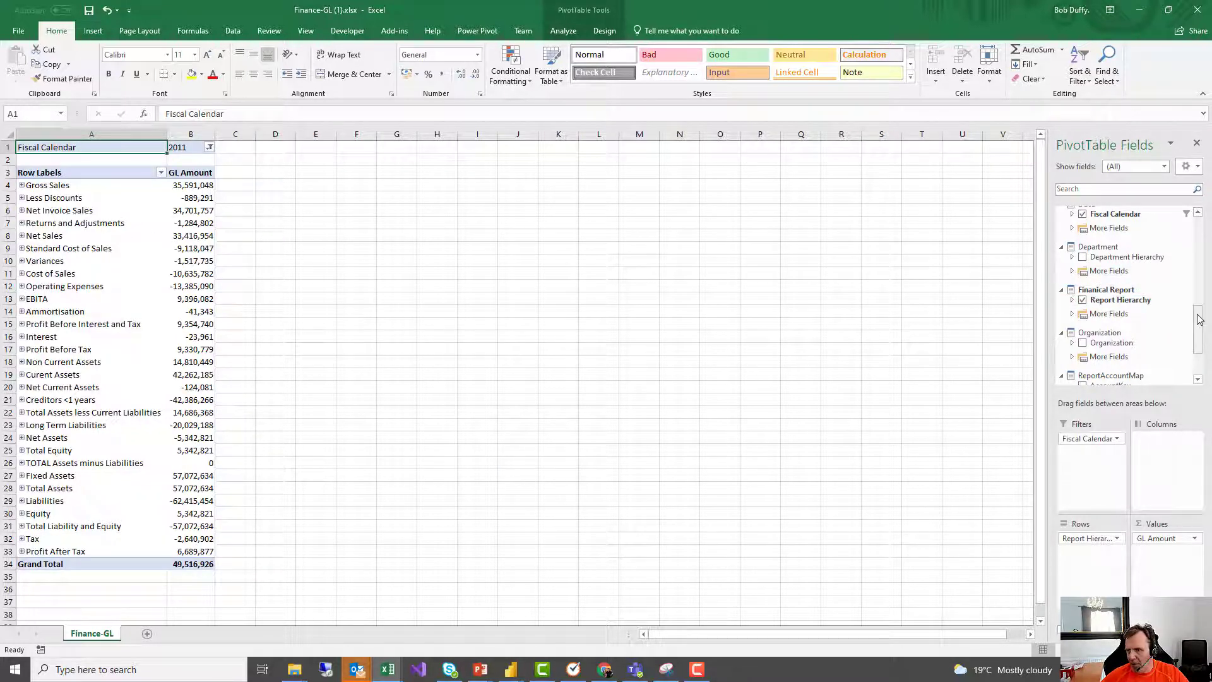
Step: Add a slicer for the ReportAccountMap Report field, place it beside the PivotTable and filter to P&L
left_click_drag(1203, 325, 1202, 339)
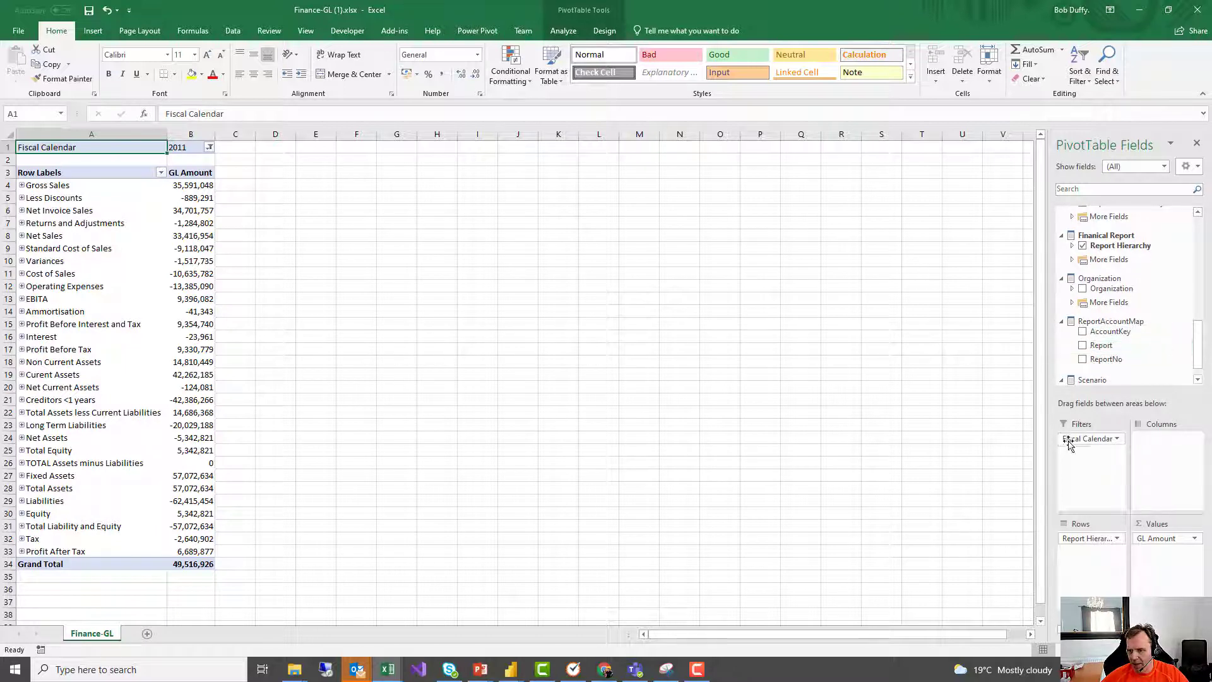
right_click(1103, 348)
left_click(1125, 416)
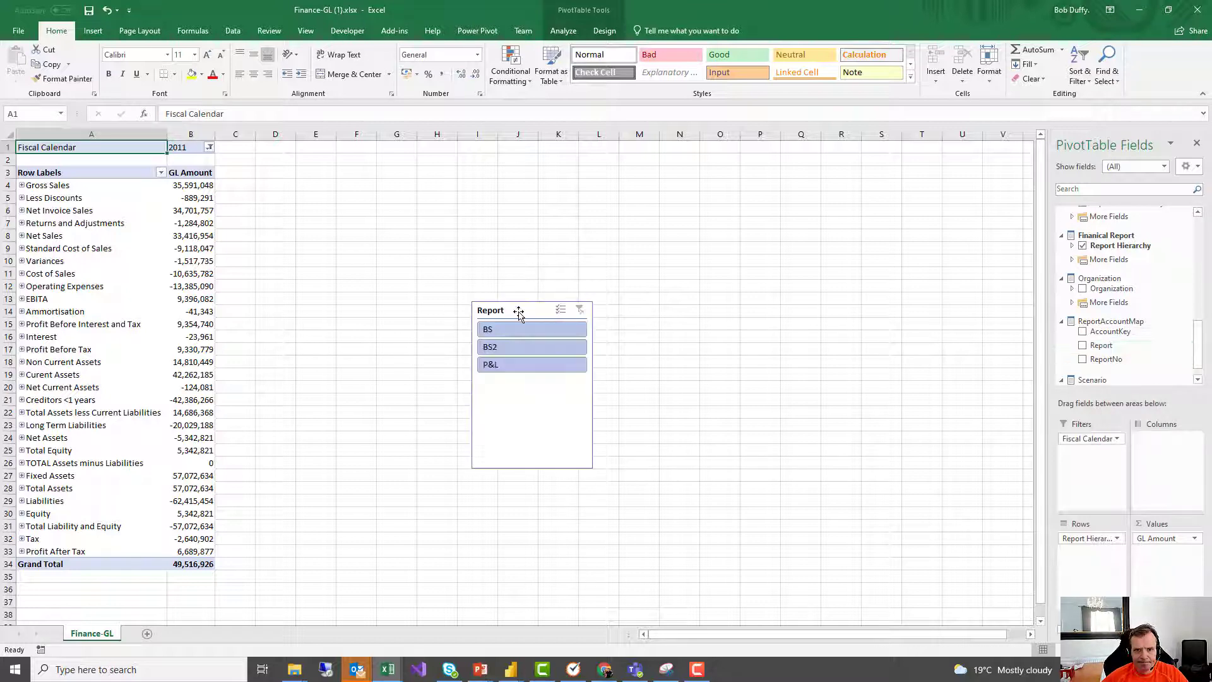
left_click_drag(518, 314, 503, 160)
left_click(475, 211)
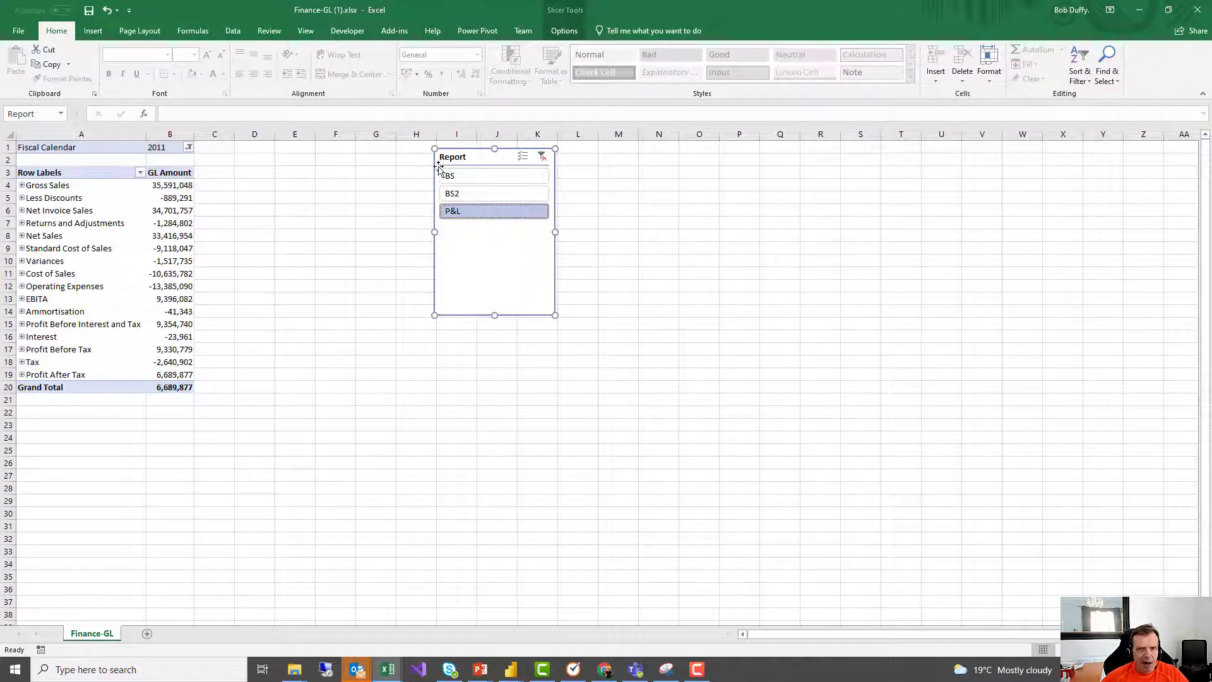
left_click_drag(459, 158, 419, 162)
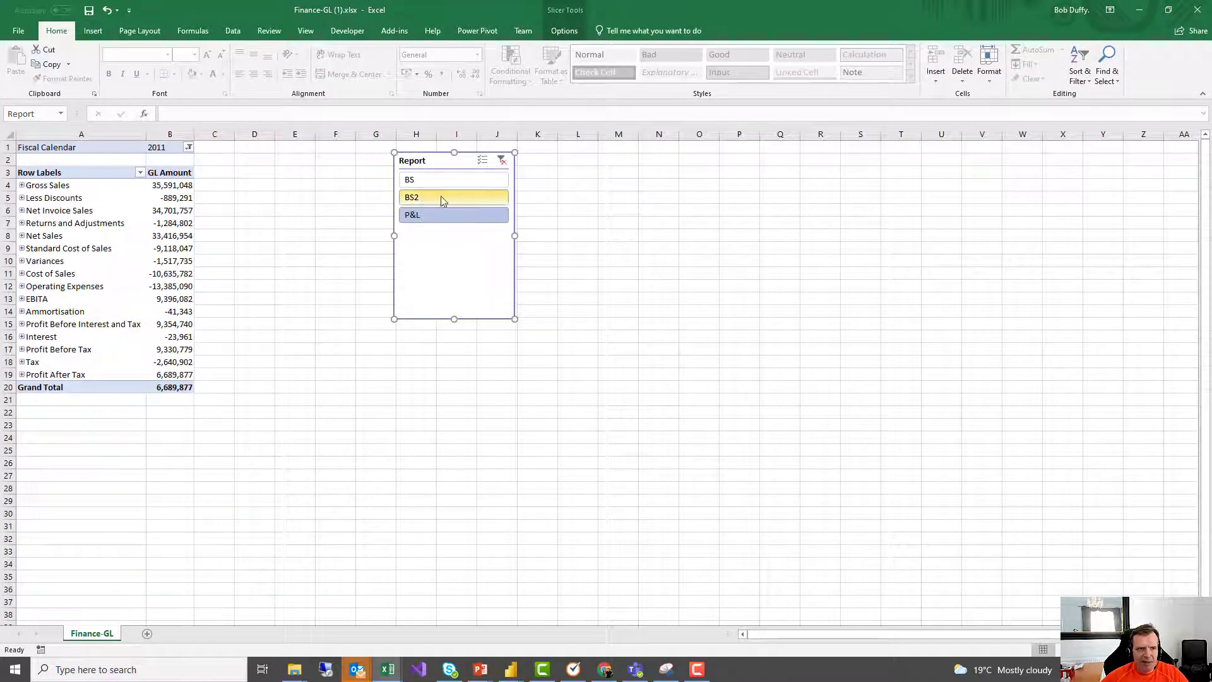
Step: Expand all Report Heading rows in the PivotTable and take the workbook window out of its maximised state
left_click(54, 181)
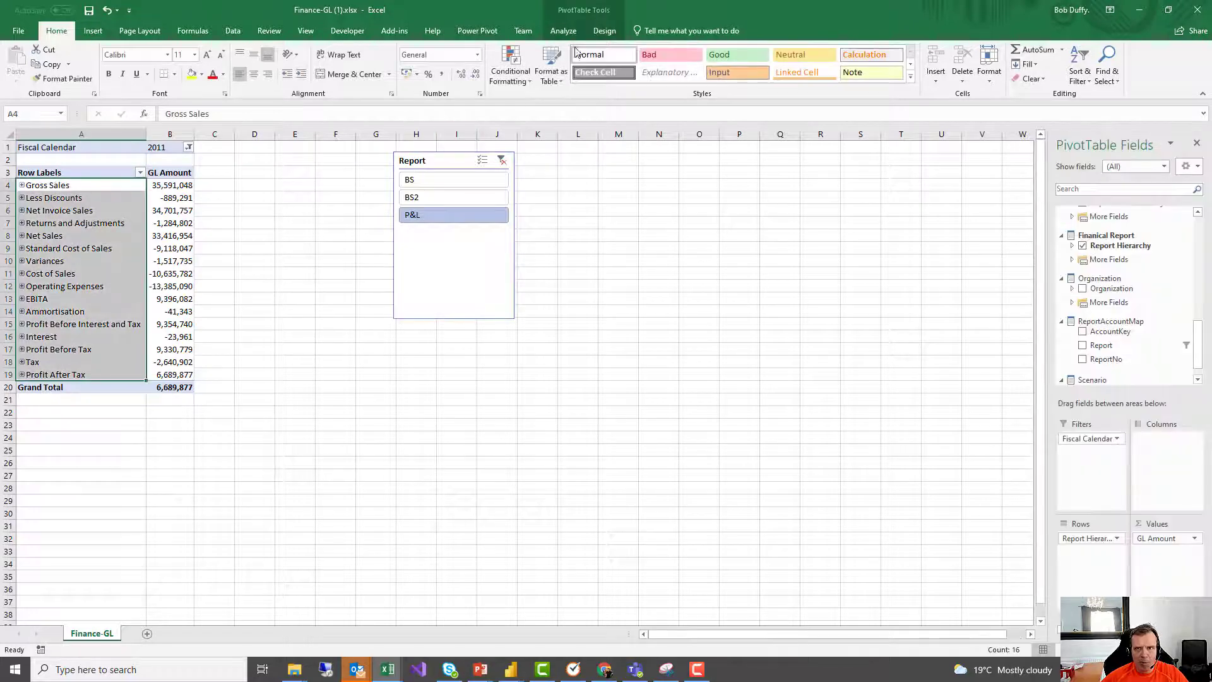
left_click(563, 30)
left_click(205, 56)
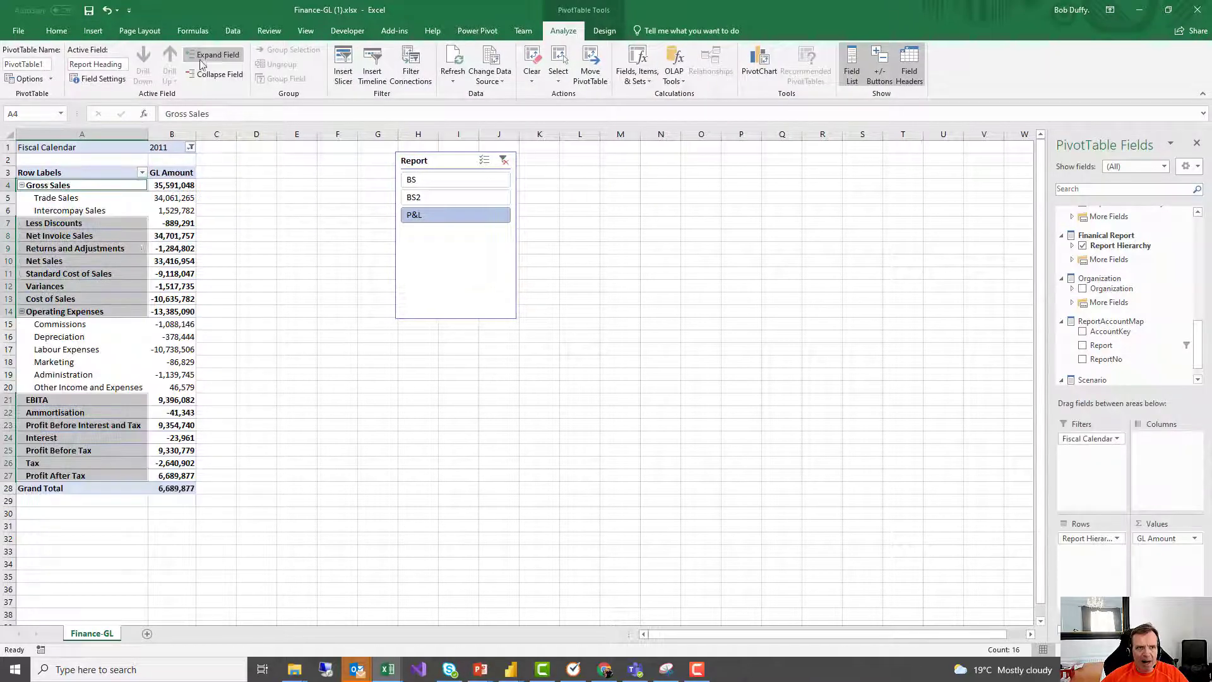
left_click(171, 248)
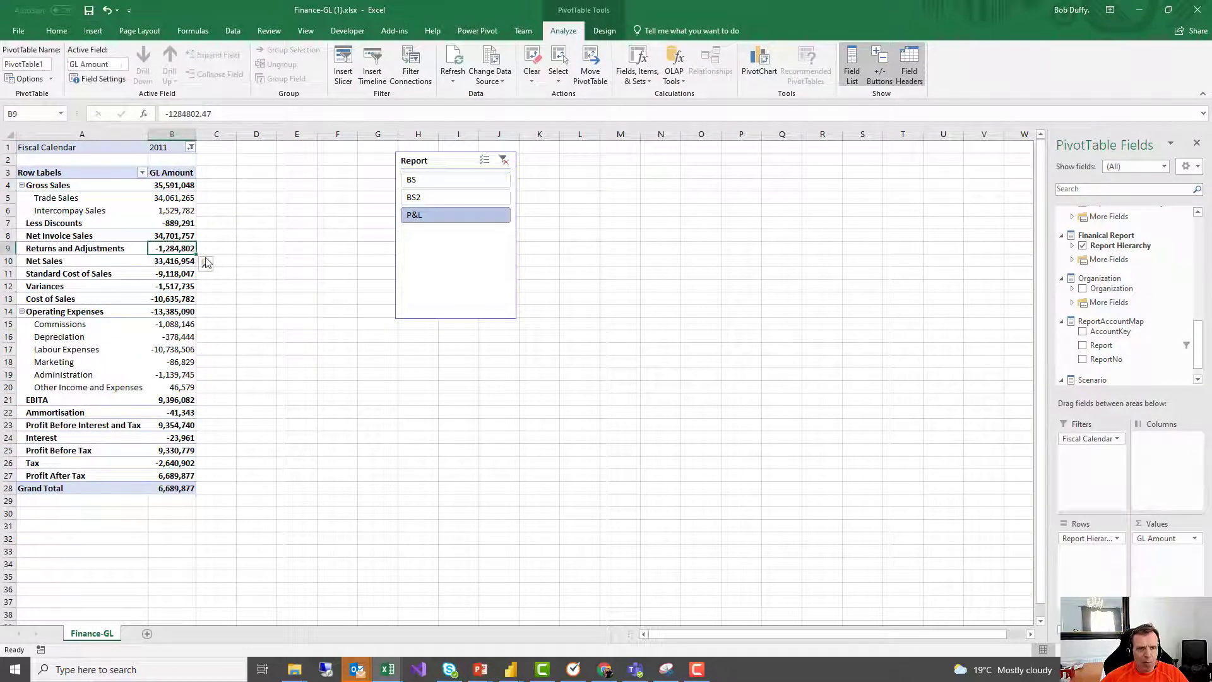
left_click_drag(226, 11, 423, 46)
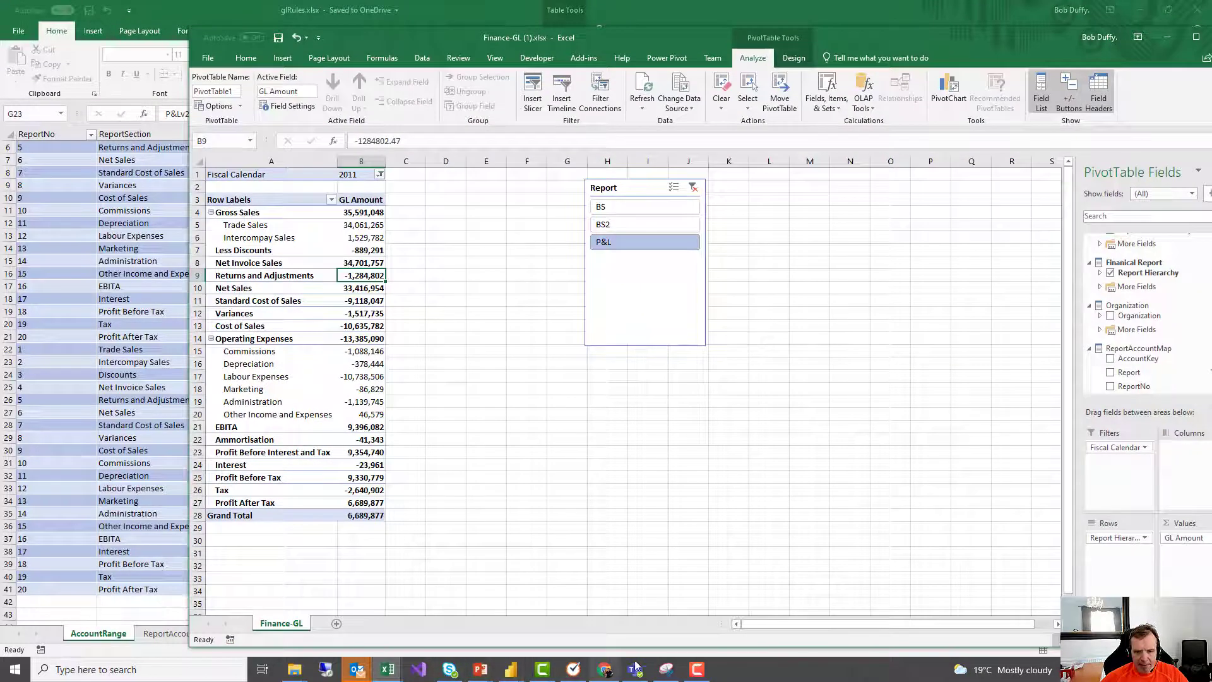
Step: Switch to the Power BI P&L Statement in the browser and arrange it with the Finance-GL workbook to compare the two
left_click(615, 674)
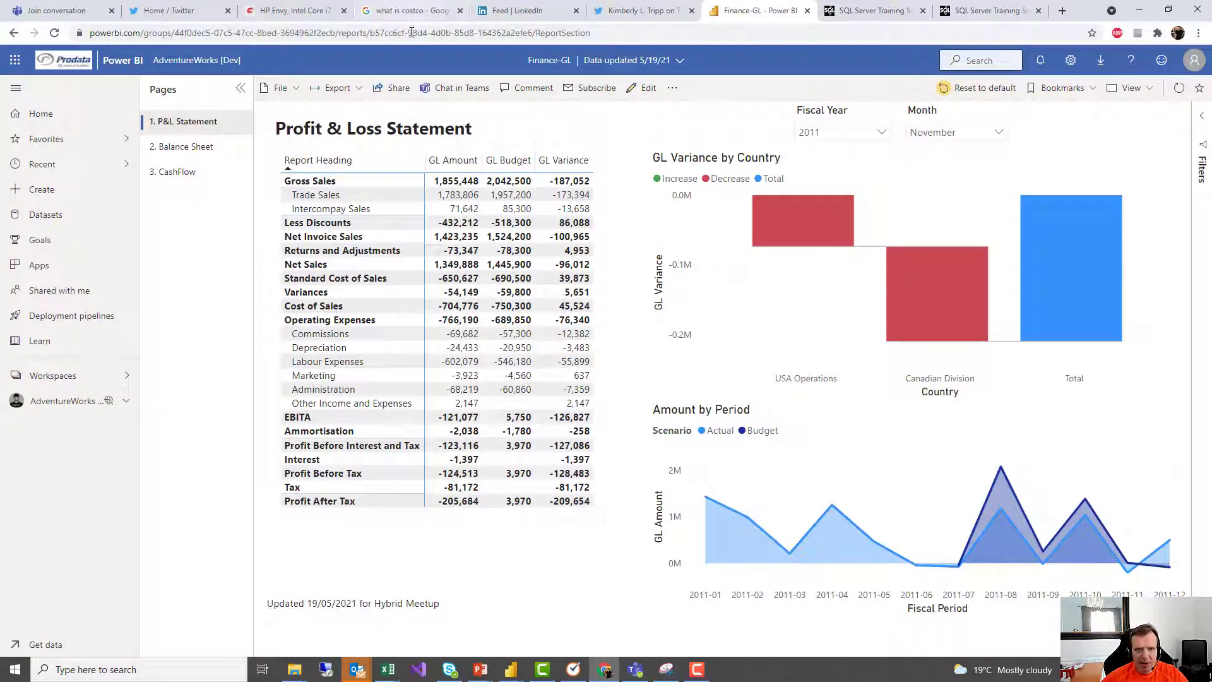
left_click_drag(1083, 10, 923, 195)
left_click_drag(339, 38, 619, 210)
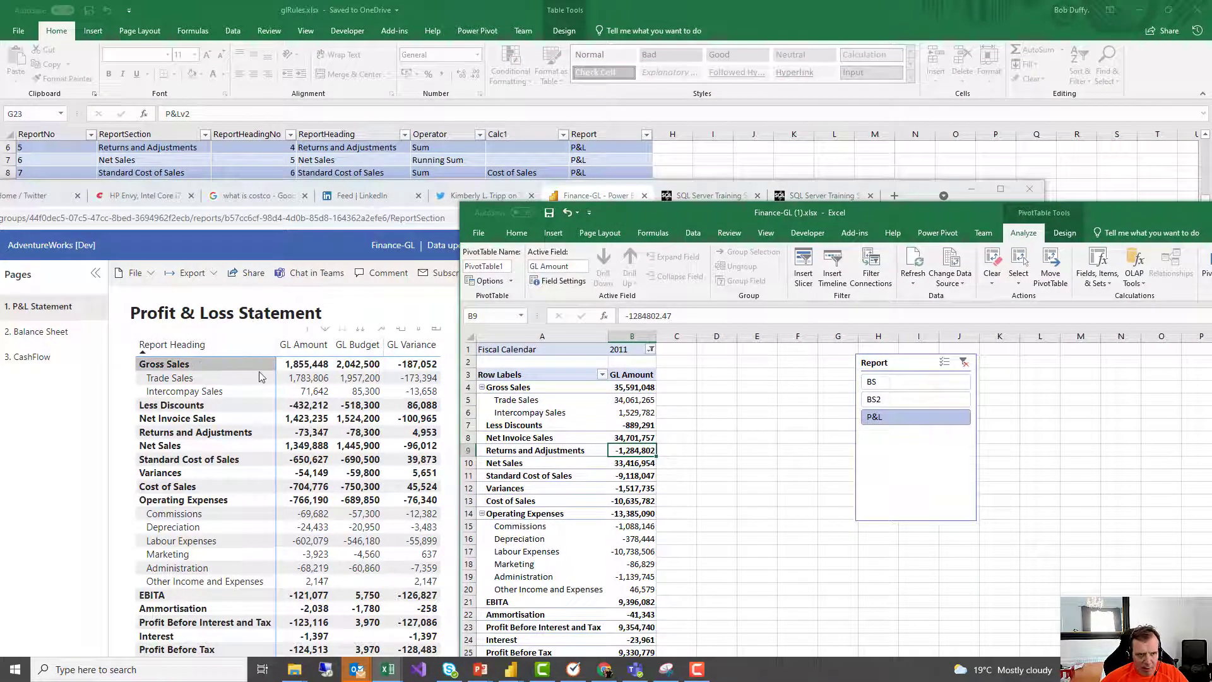
left_click_drag(873, 208, 510, 50)
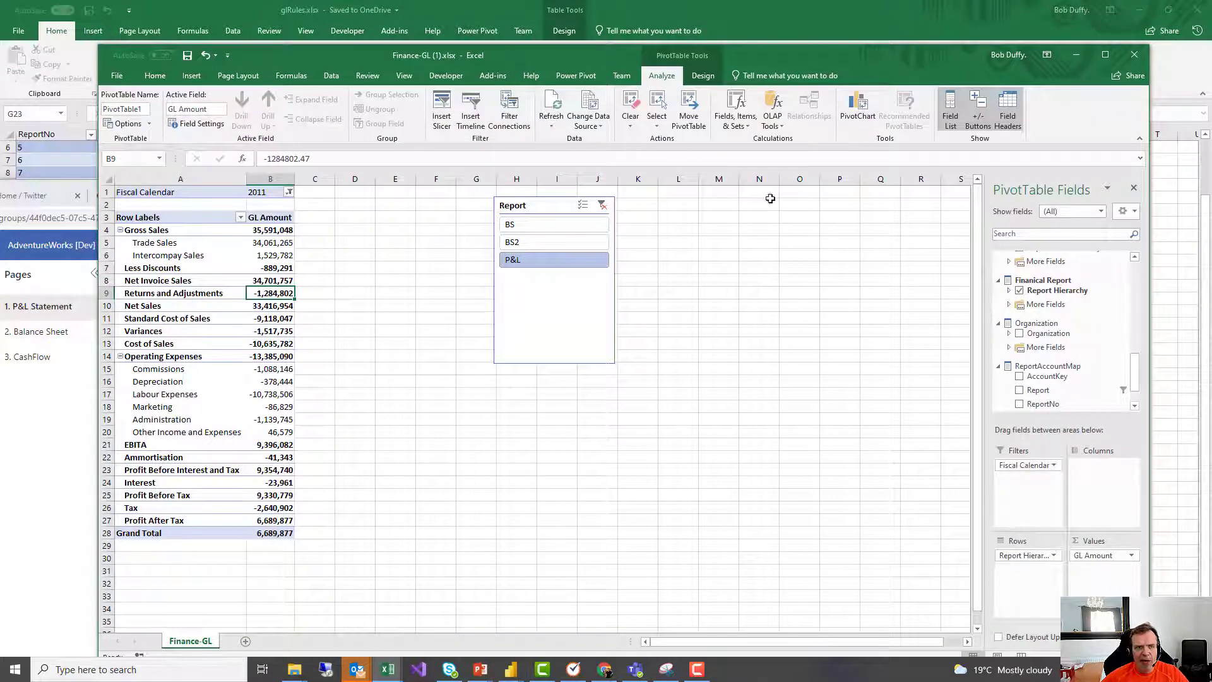
Step: Break the PivotTable columns down by Department Hierarchy with Corporate expanded, and move the Report slicer clear of the figures
left_click_drag(1139, 376, 1131, 347)
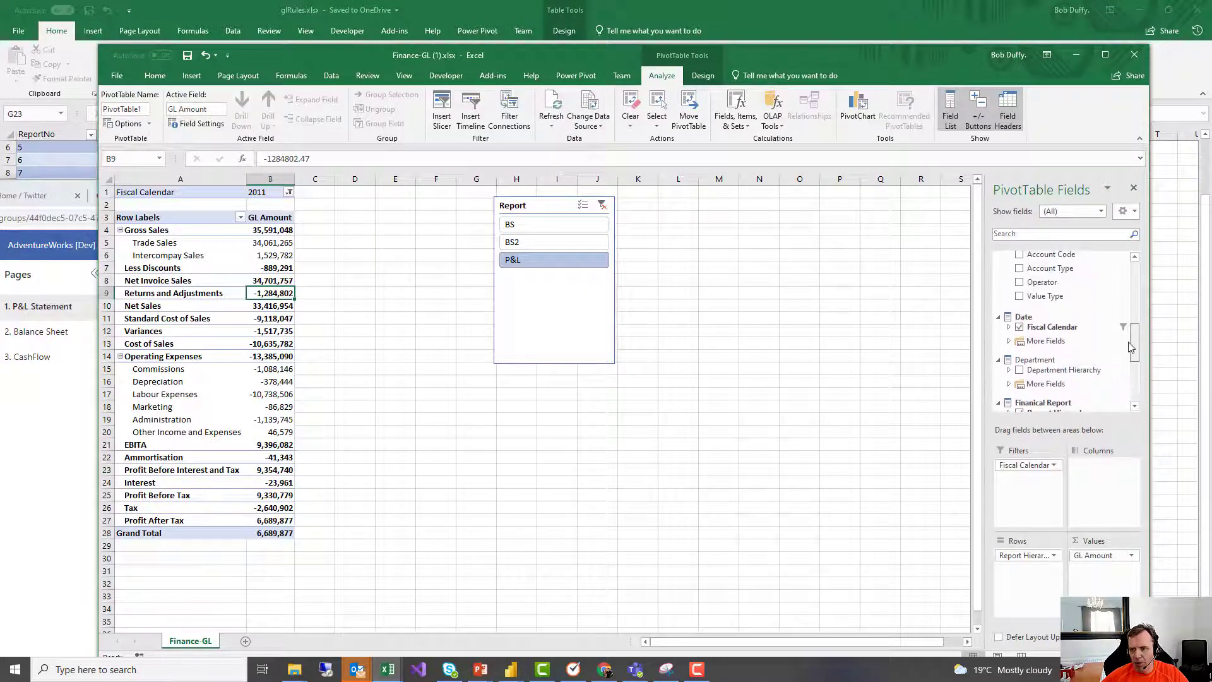
left_click(1009, 341)
left_click_drag(1074, 389, 1133, 363)
left_click_drag(1064, 346, 1101, 494)
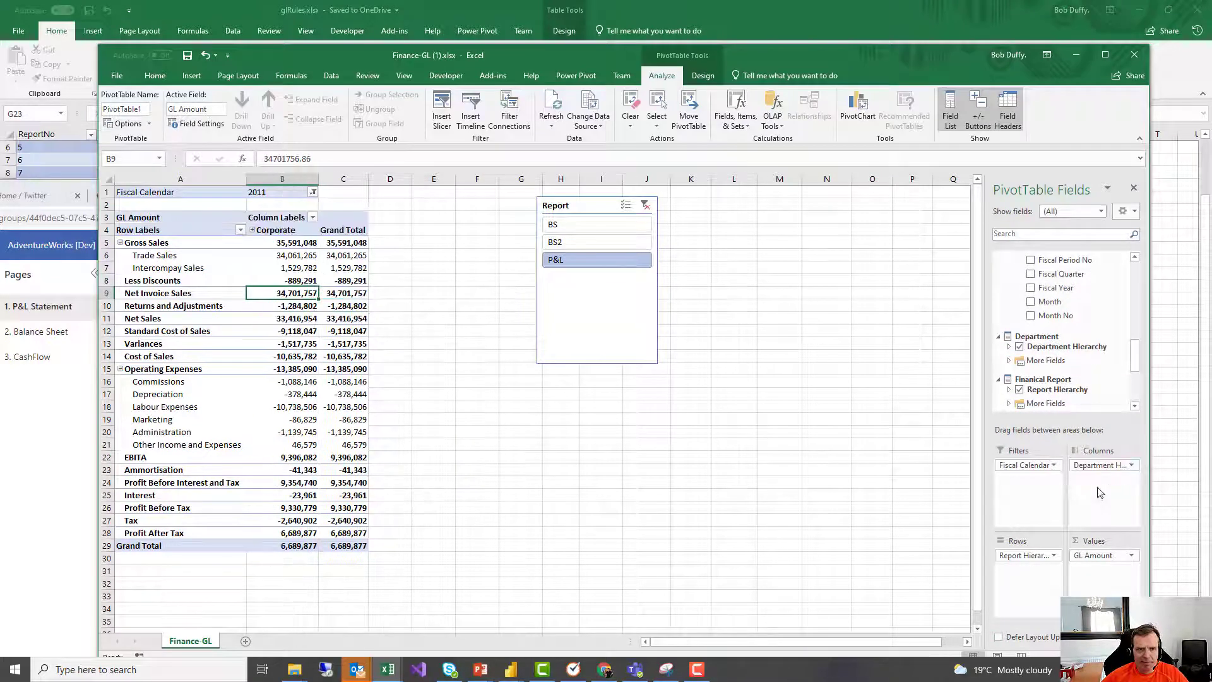
left_click(253, 230)
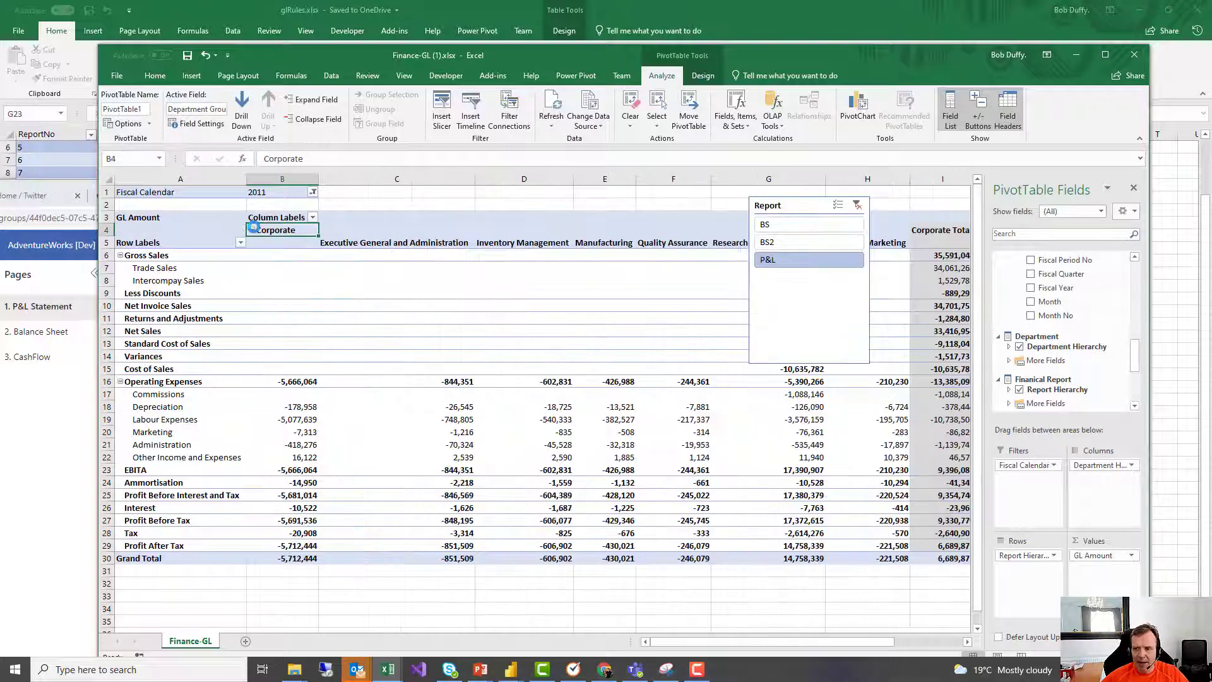
left_click(782, 207)
left_click_drag(777, 205, 1075, 199)
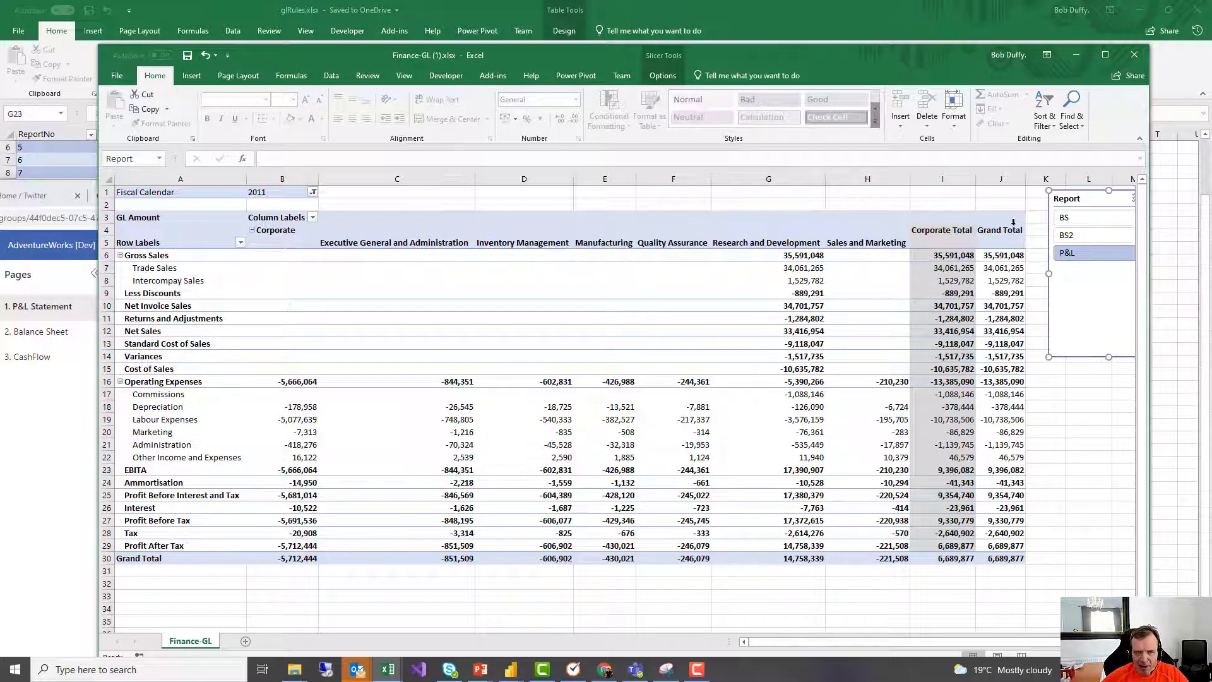
Step: Replace Department Hierarchy with the Organization hierarchy in the PivotTable columns
left_click(745, 320)
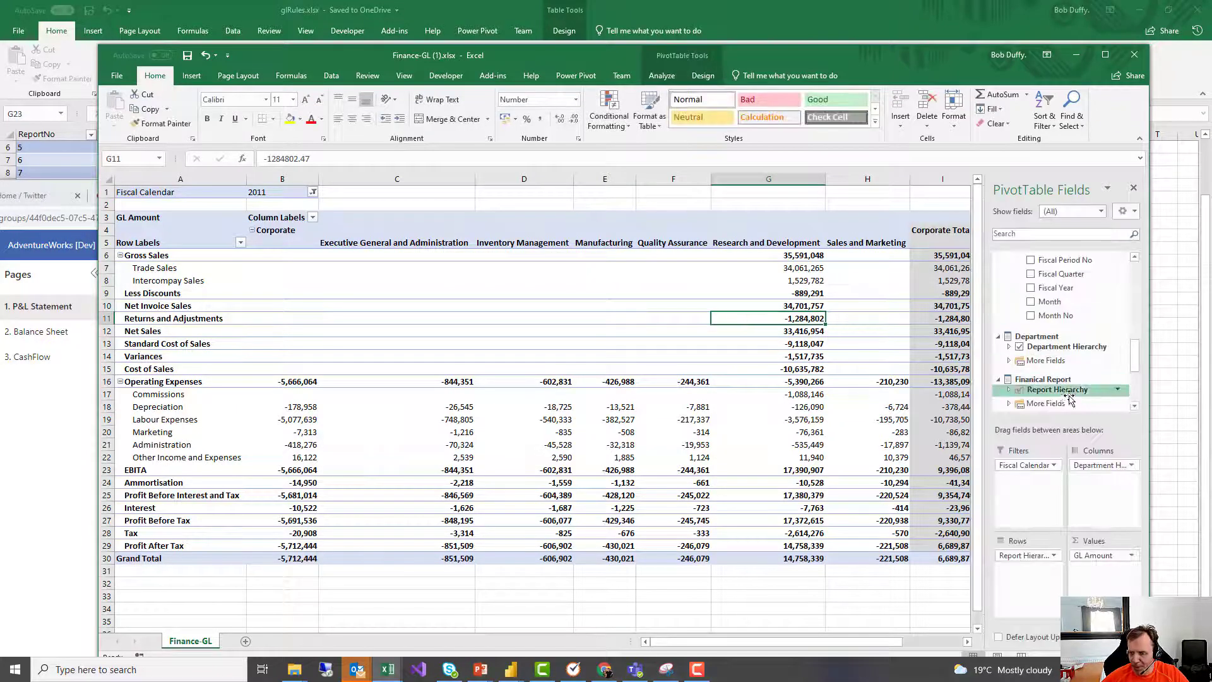
left_click(1128, 347)
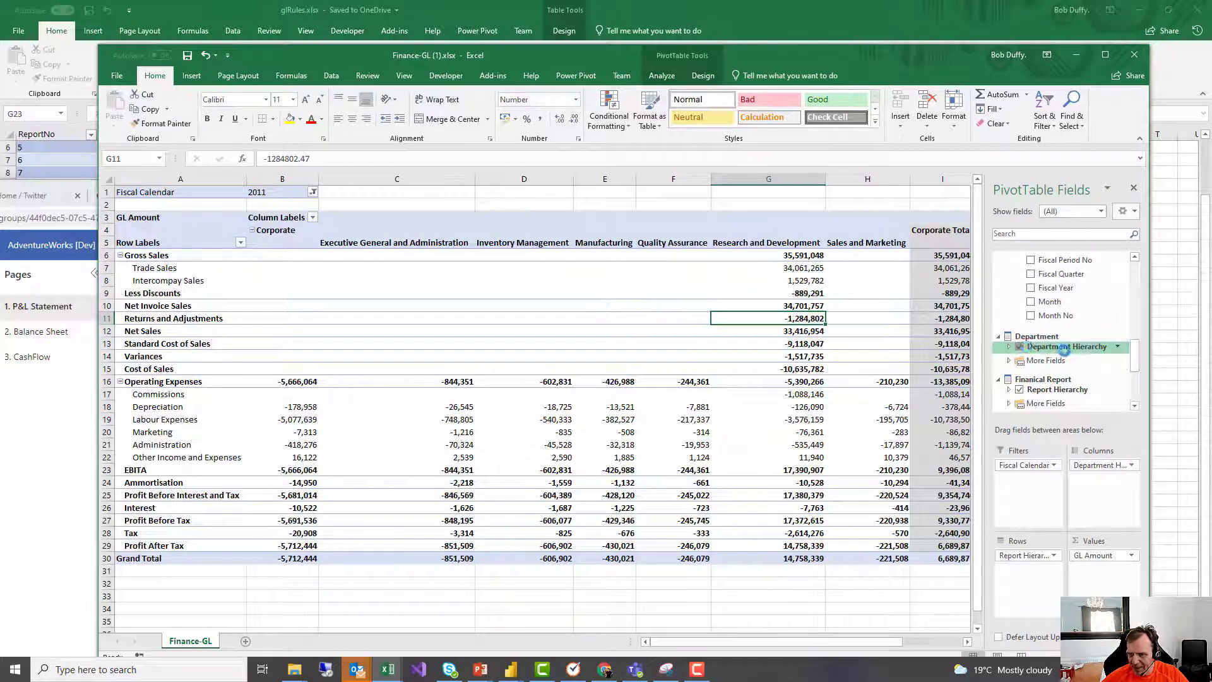
left_click_drag(1138, 355, 1136, 372)
left_click_drag(1048, 336, 1111, 491)
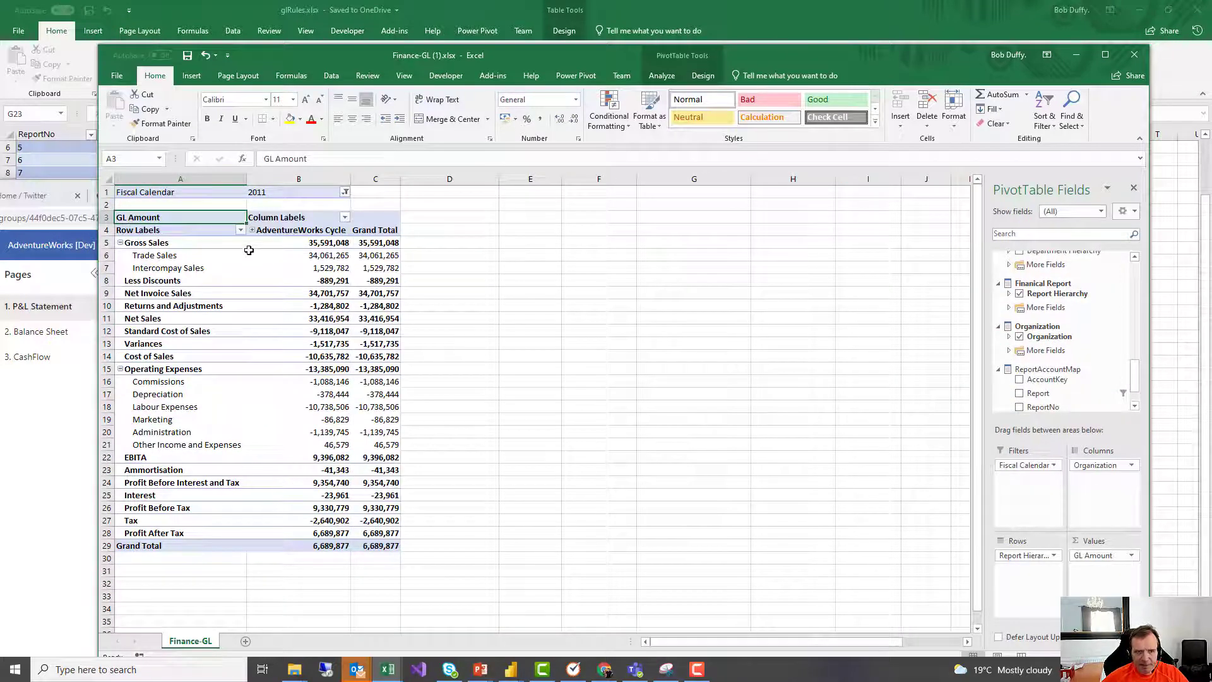
Step: Expand AdventureWorks Cycle in the column labels to its regional operations, leaving European Operations collapsed
left_click(252, 231)
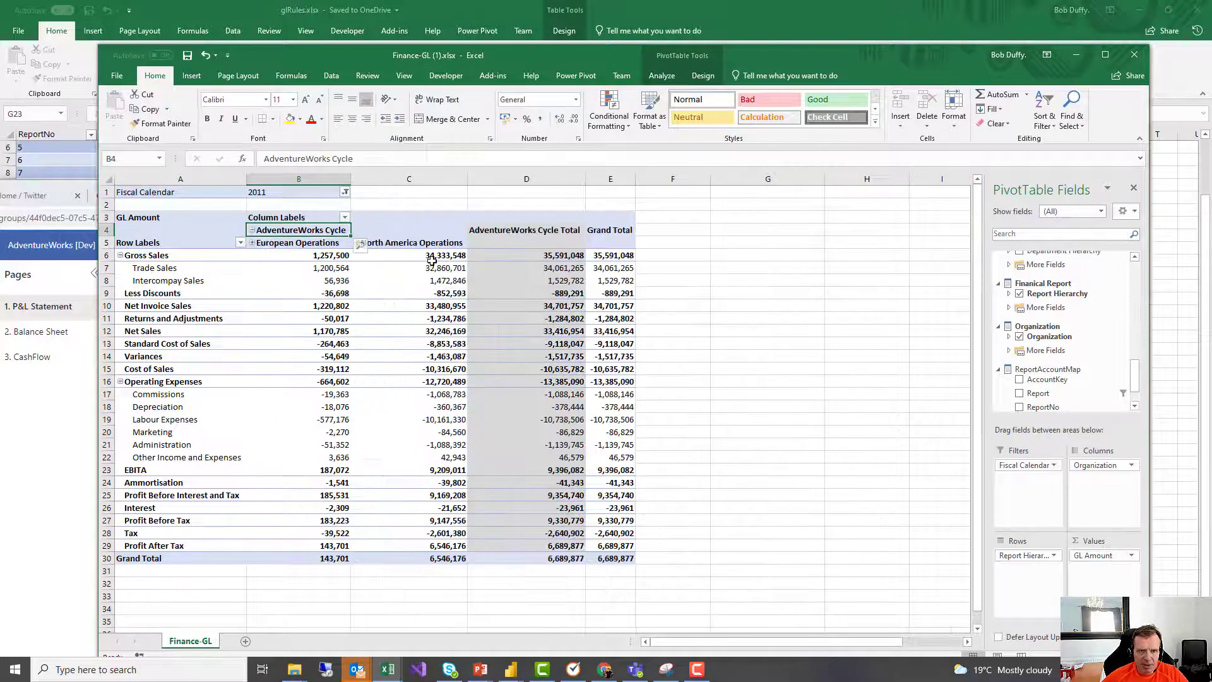
left_click(252, 243)
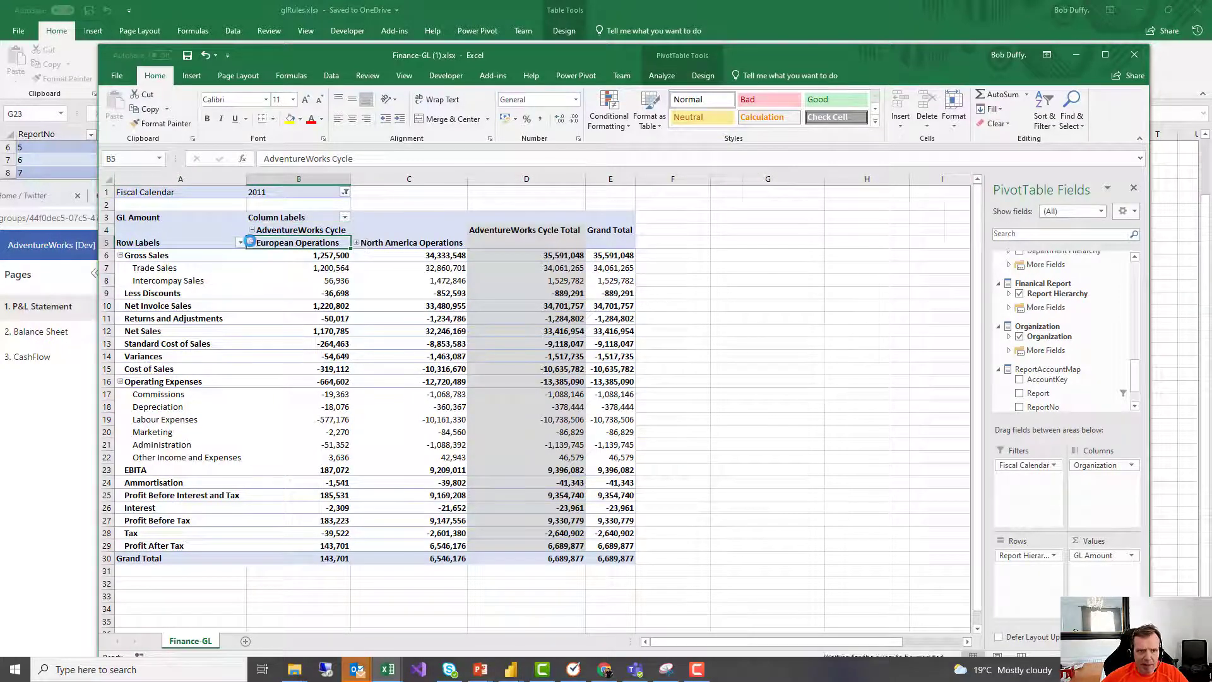
left_click(253, 243)
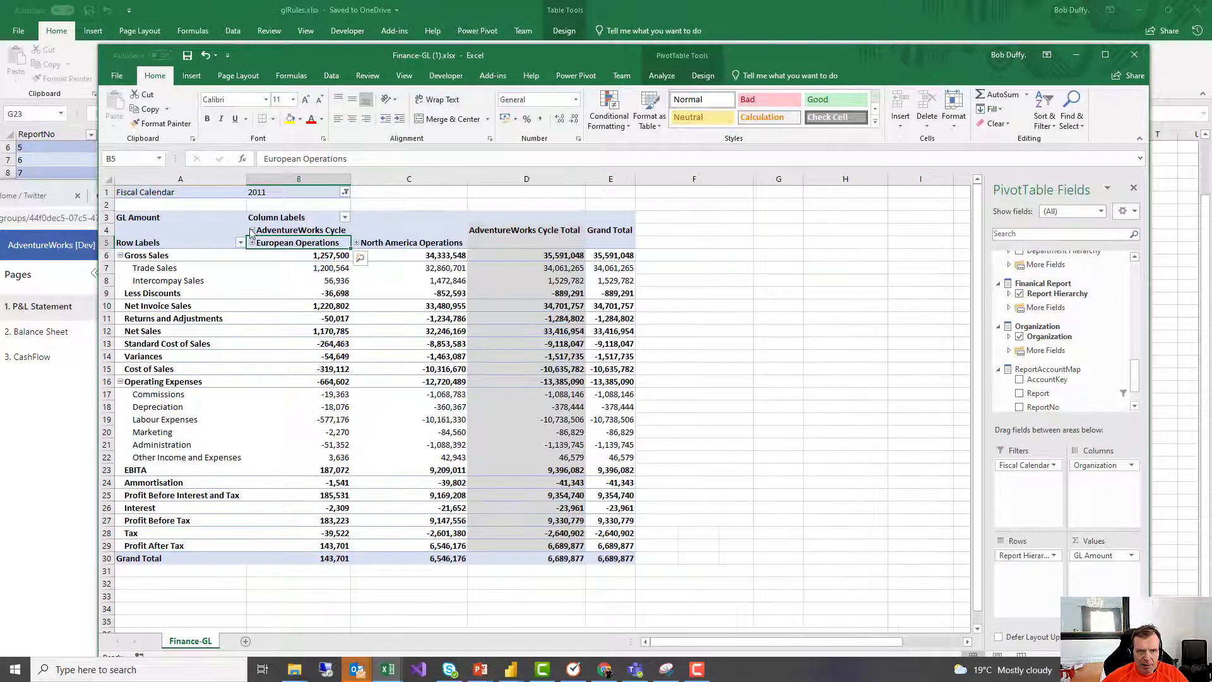
left_click(252, 231)
left_click(252, 231)
left_click(252, 243)
left_click(253, 243)
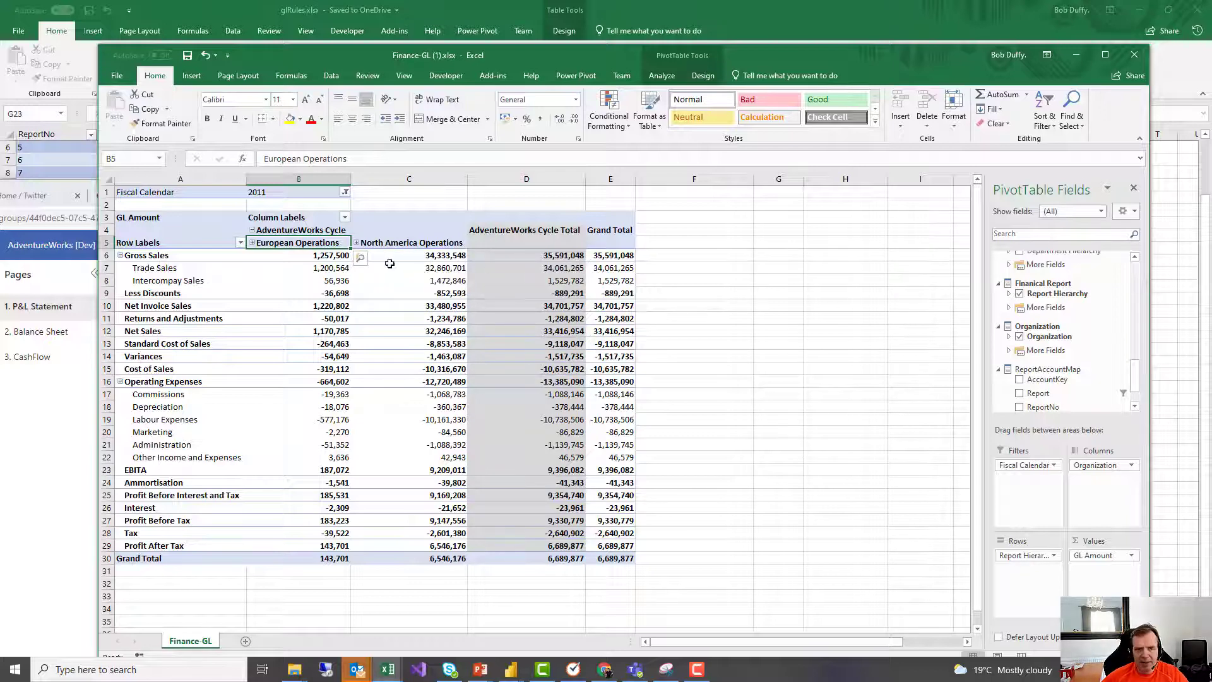
Step: Move the Report slicer closer to the PivotTable and switch it between P&L and BS, ending on BS
left_click(436, 266)
left_click(387, 202)
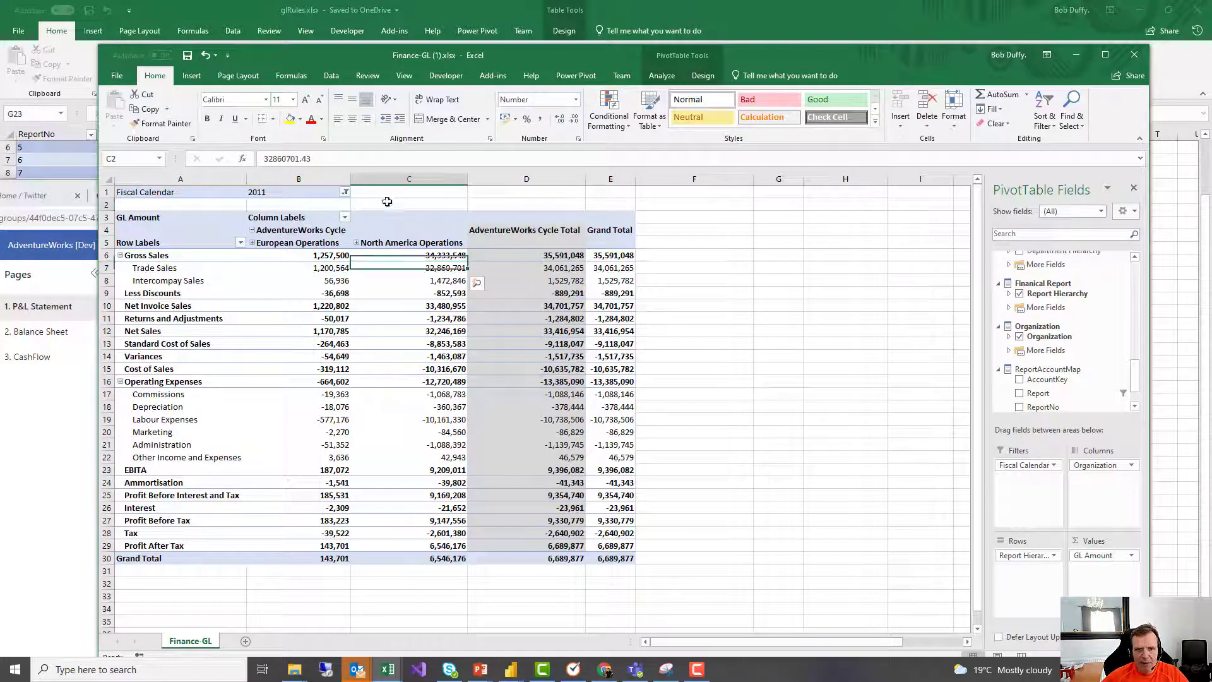
left_click_drag(1052, 200, 977, 201)
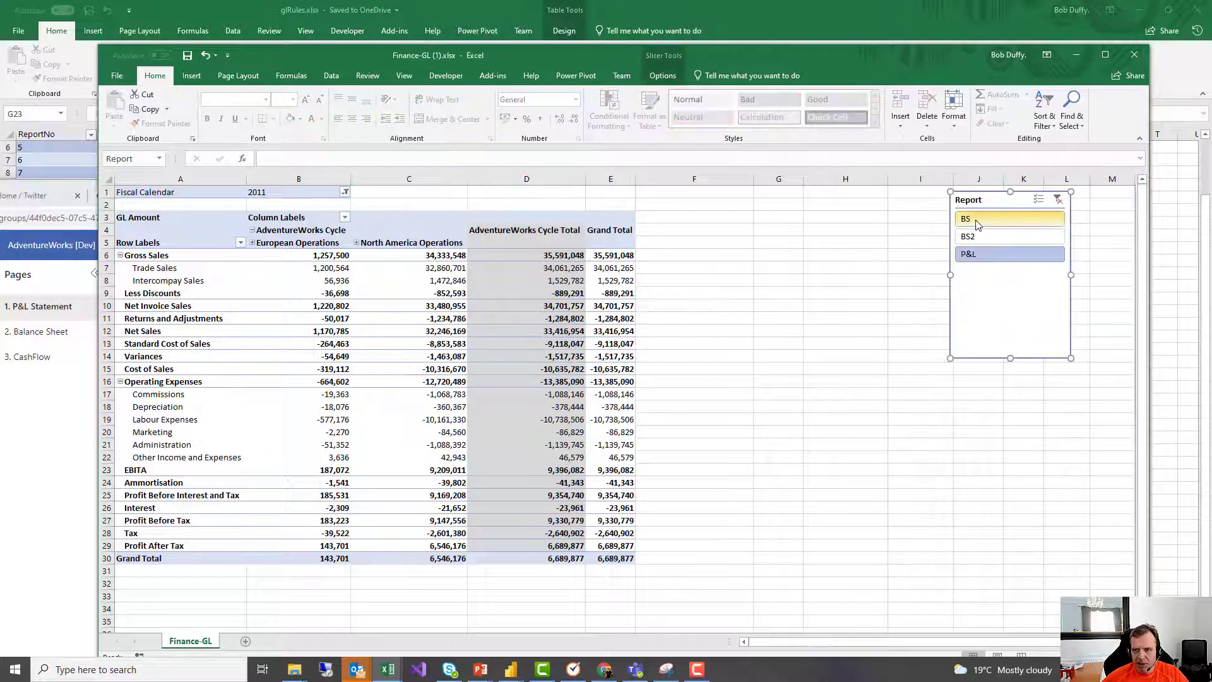
left_click(976, 218)
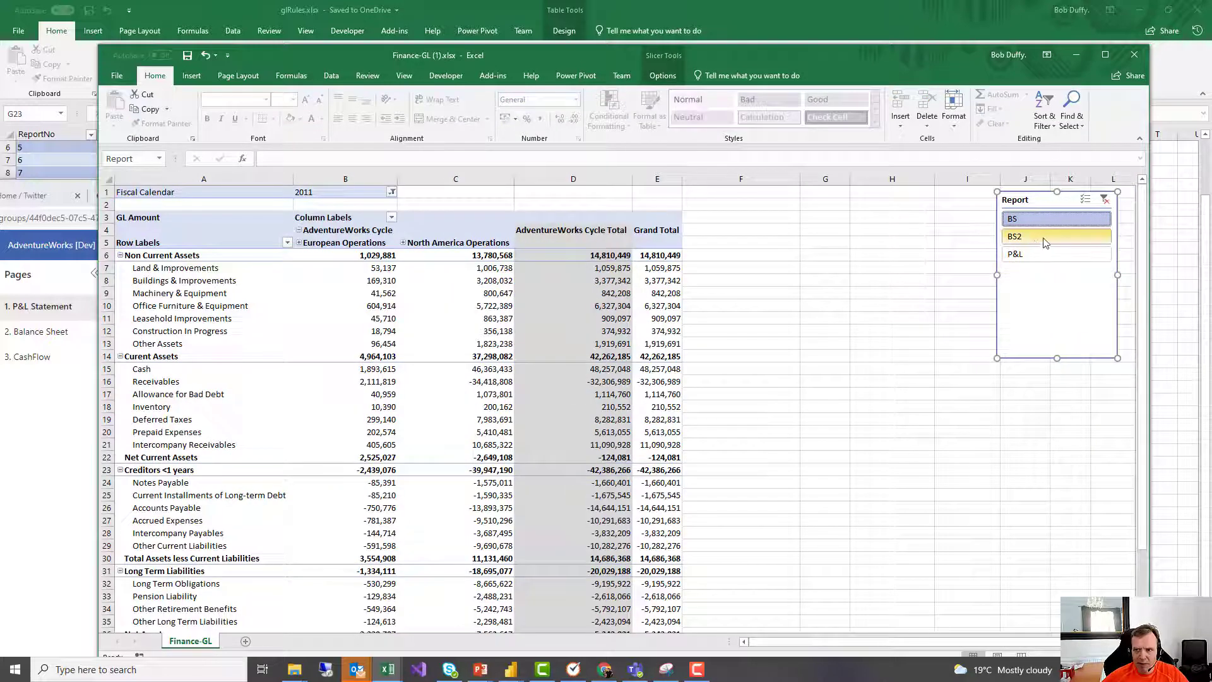
left_click(1029, 255)
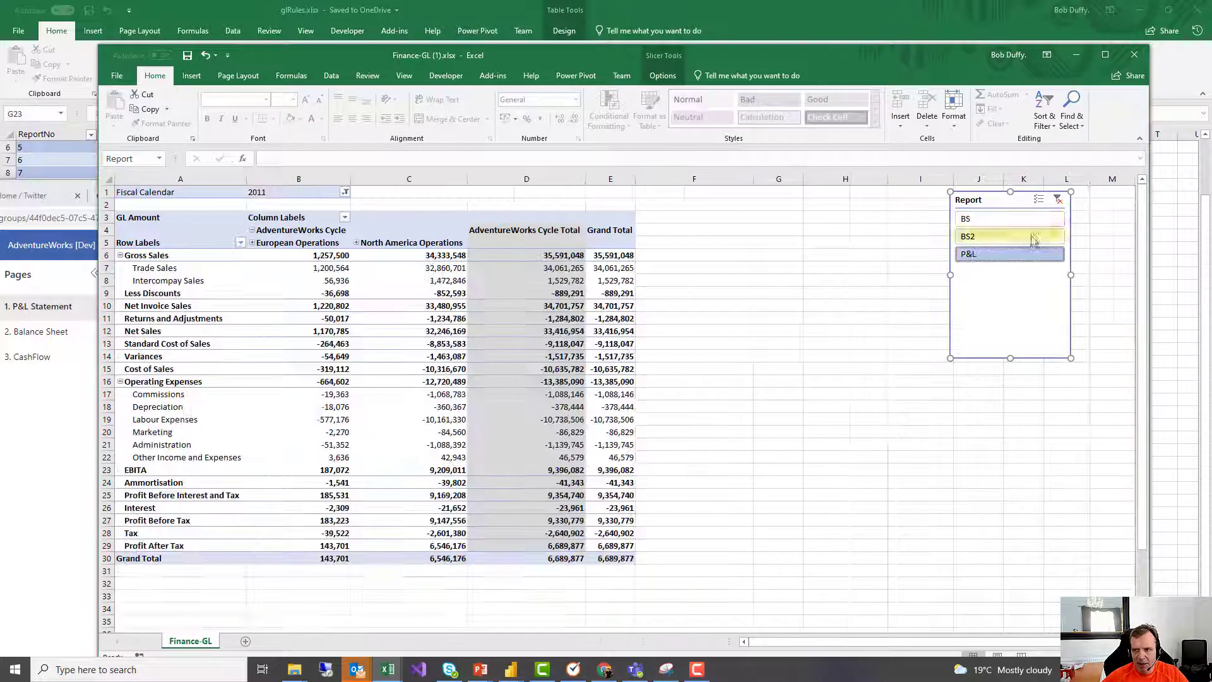
left_click(1023, 221)
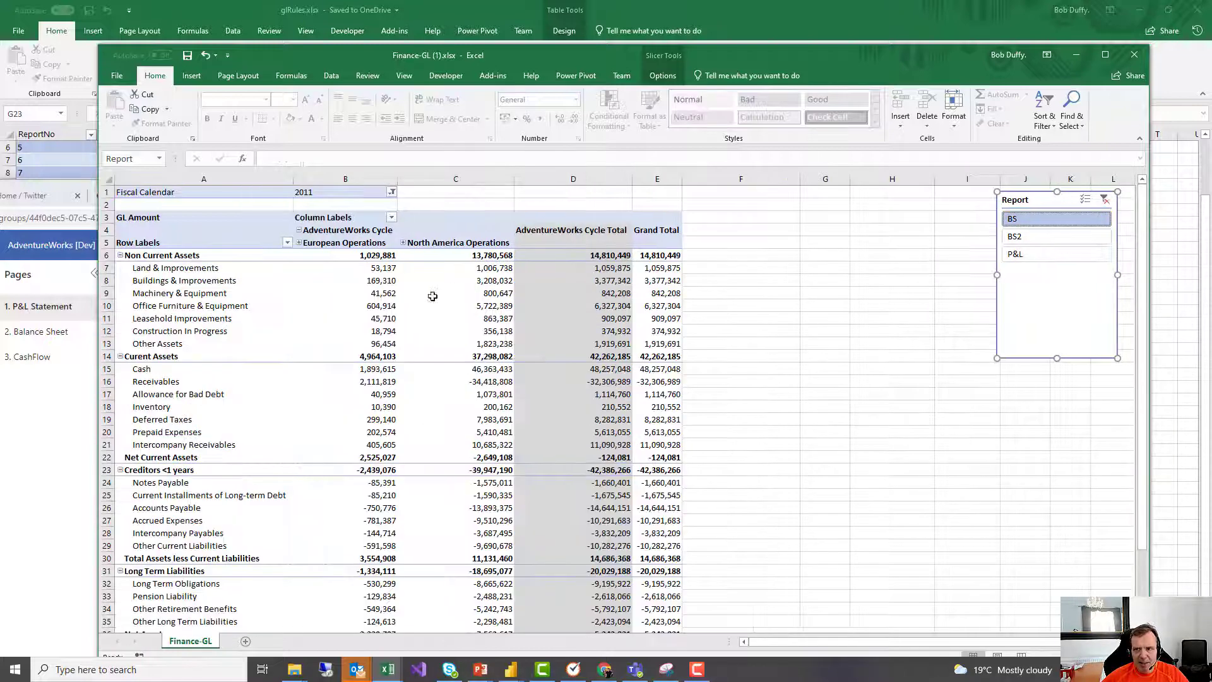
Step: Replace GL Amount with GL Closing Balance in the PivotTable values
left_click(272, 305)
left_click_drag(1116, 558, 1083, 424)
left_click_drag(1138, 379, 1140, 271)
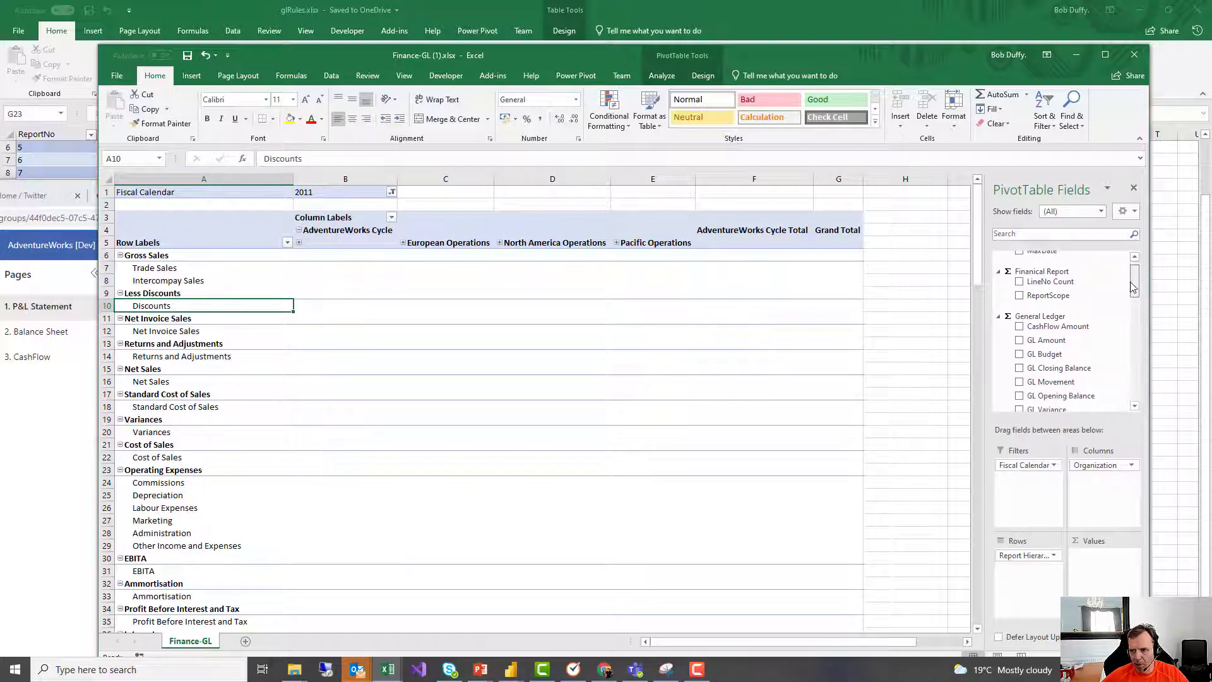
scroll(1061, 341, "down", 1)
left_click_drag(1051, 346, 1099, 558)
Step: Switch to the Power BI report in the browser, maximise it, and briefly cross-filter the charts by Trade Sales
mouse_move(563, 366)
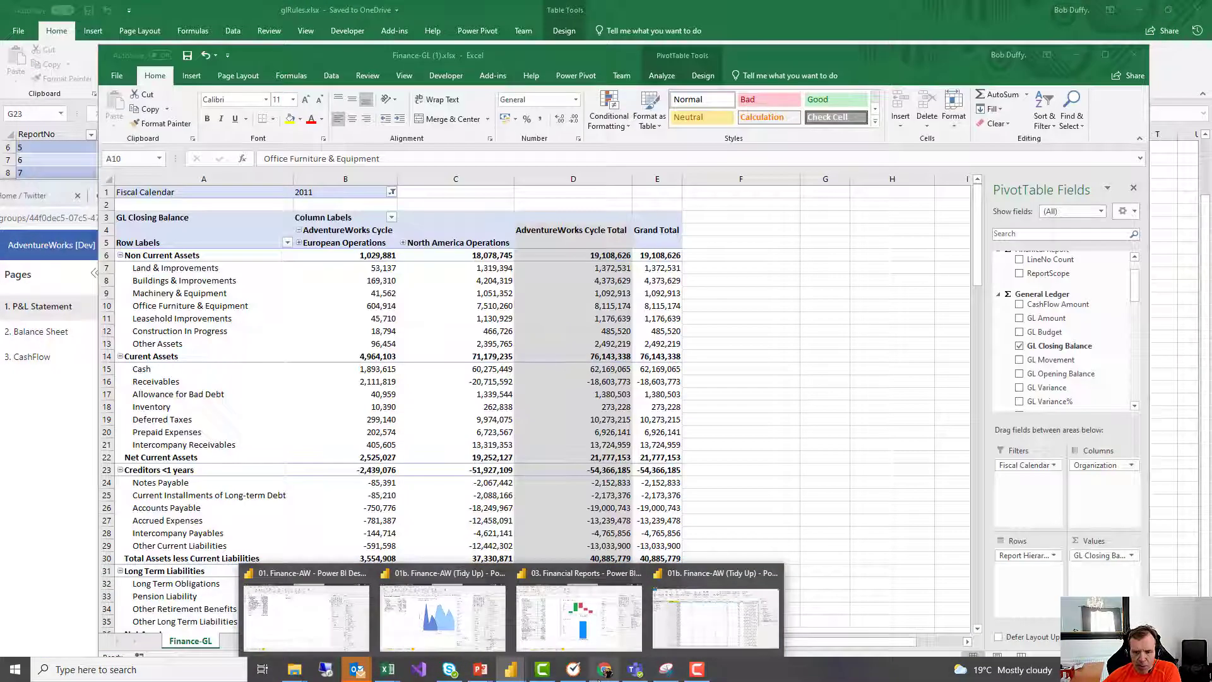
left_click(600, 671)
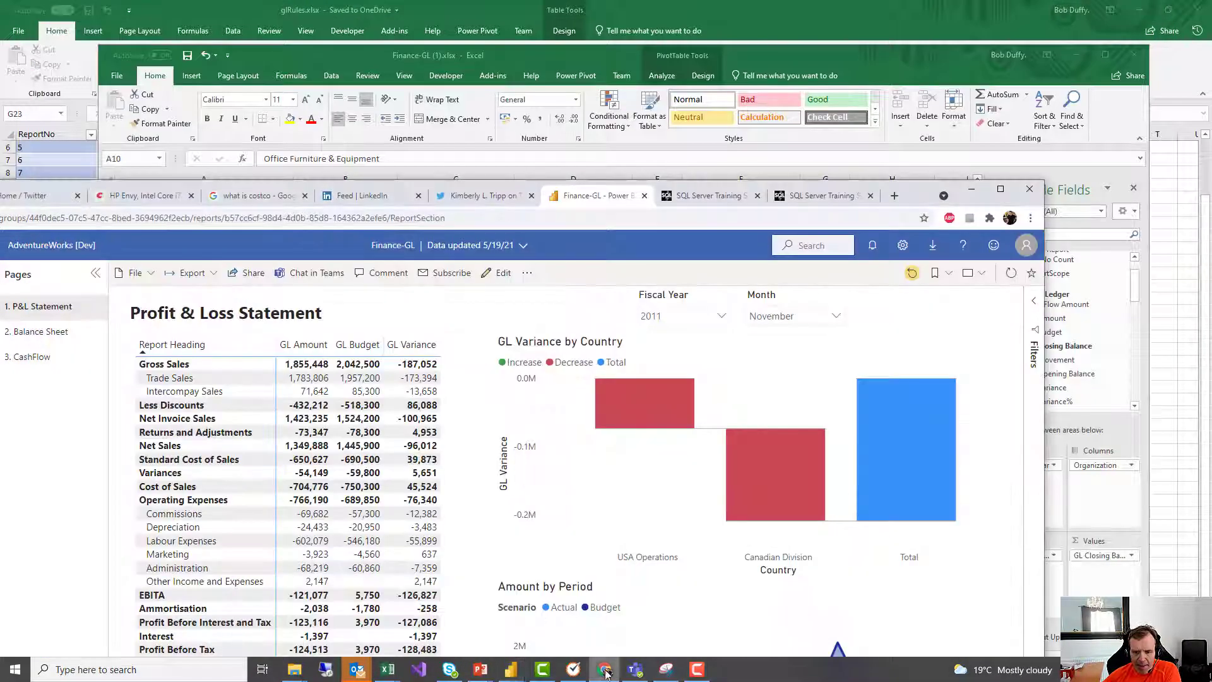
double_click(911, 198)
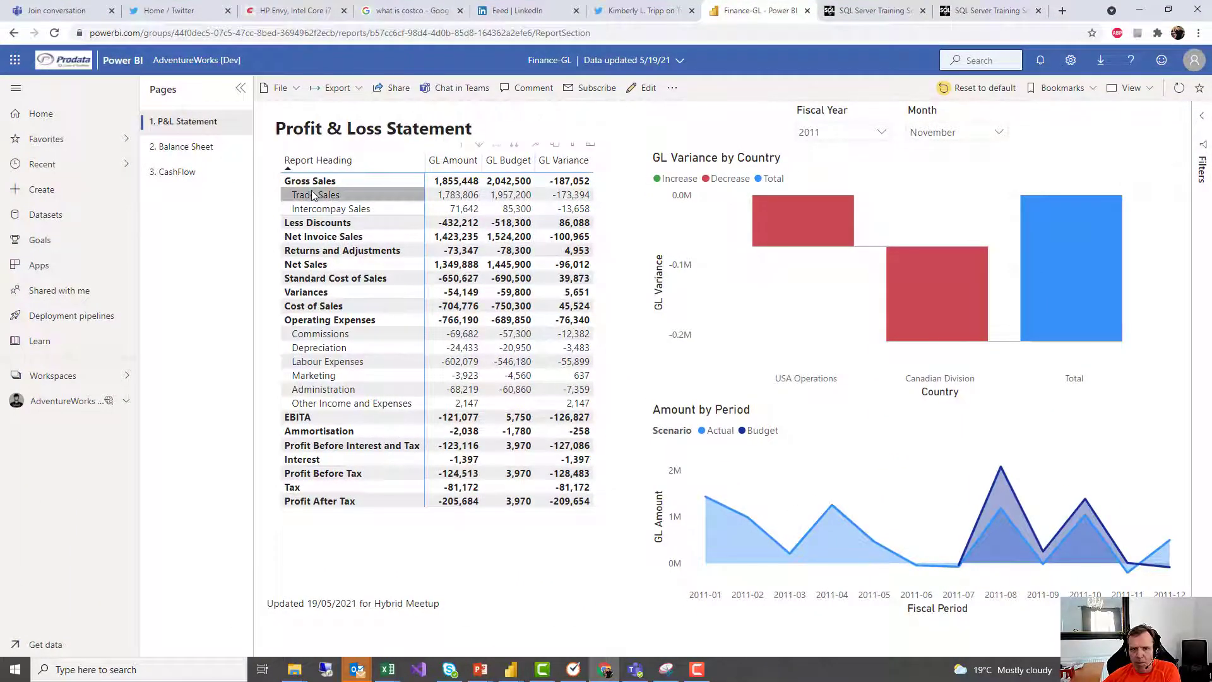
left_click(453, 194)
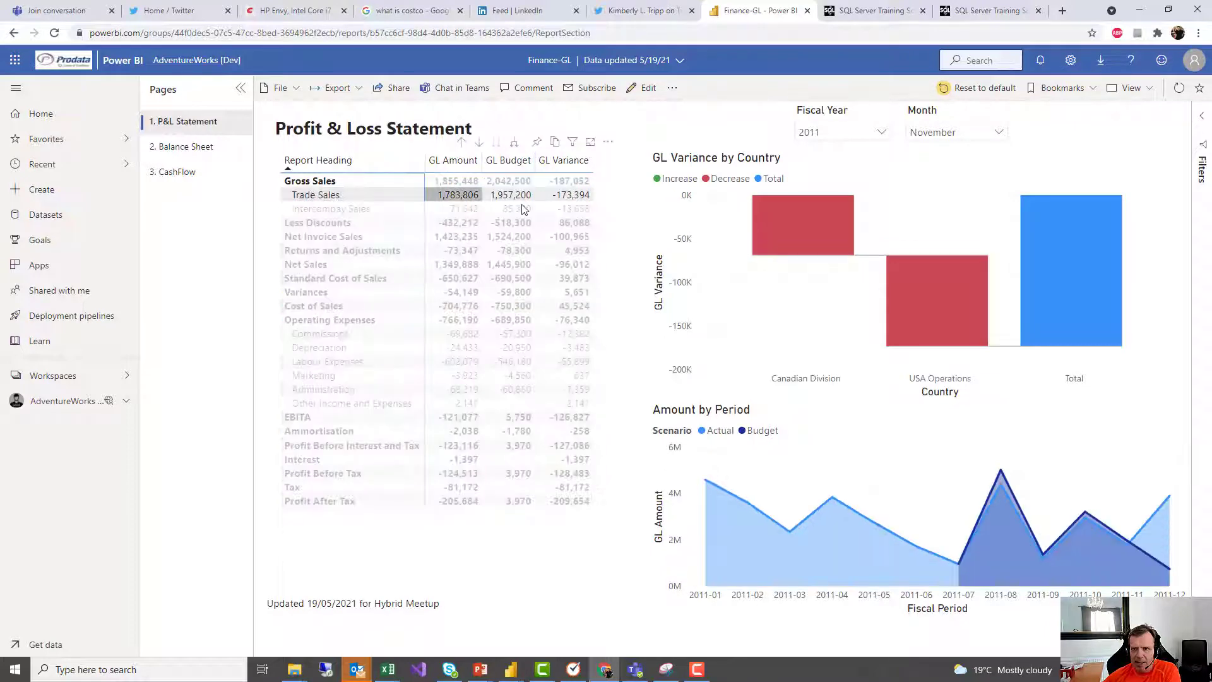
left_click(316, 194)
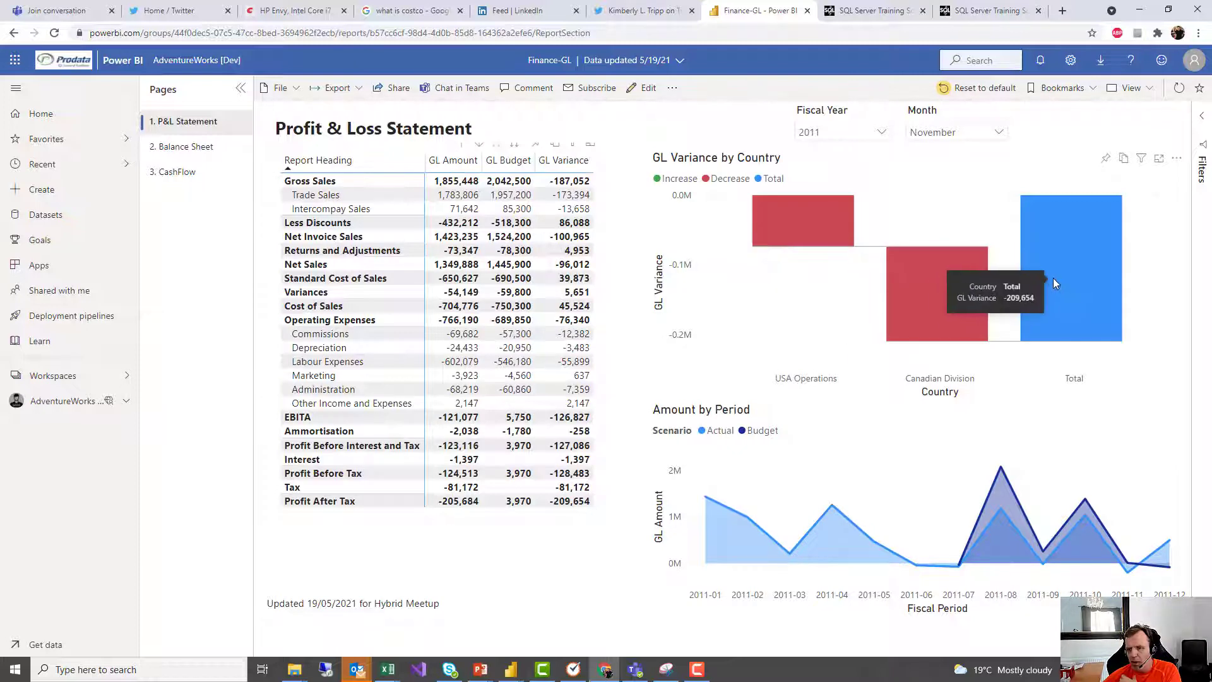
Step: Drill through from the Intercompay Sales GL Amount to P&L By Dept and return to the P&L Statement
right_click(464, 213)
mouse_move(519, 273)
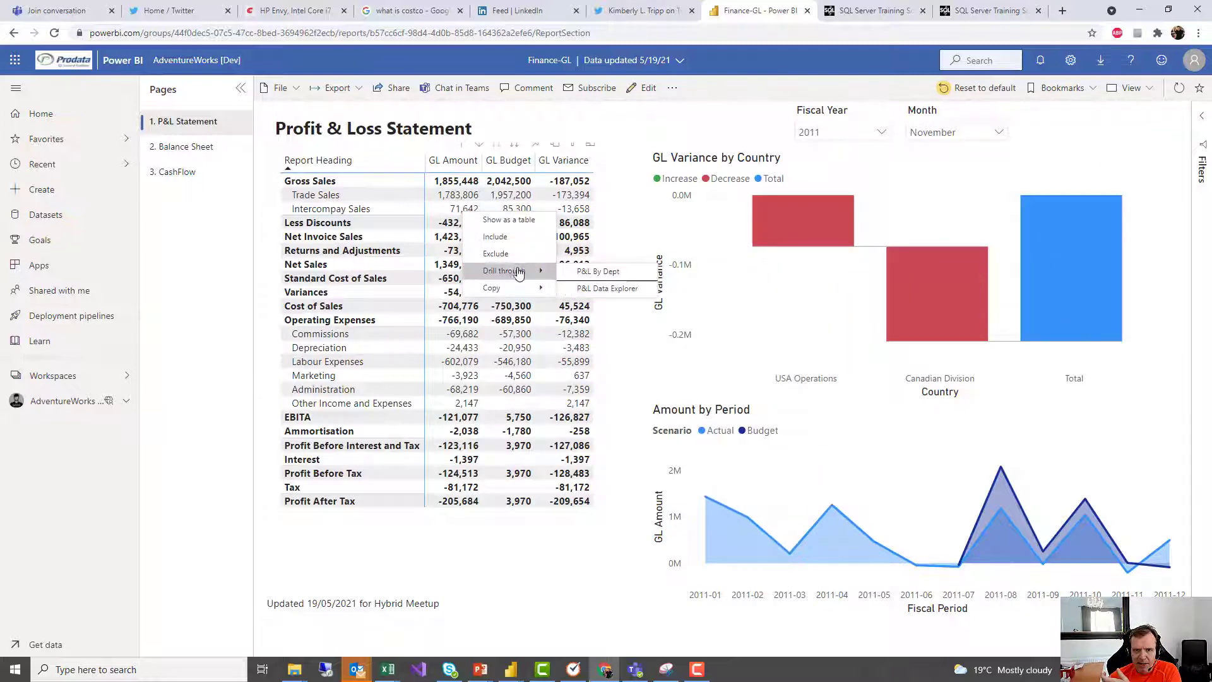
left_click(622, 271)
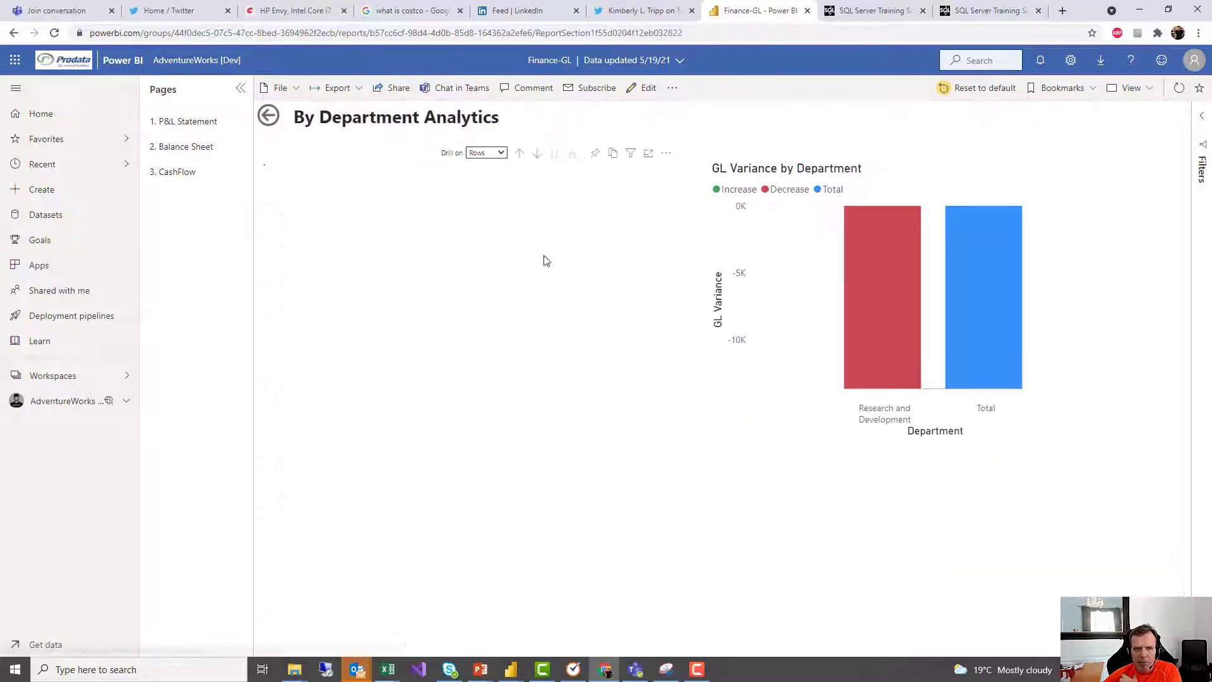
left_click(268, 115)
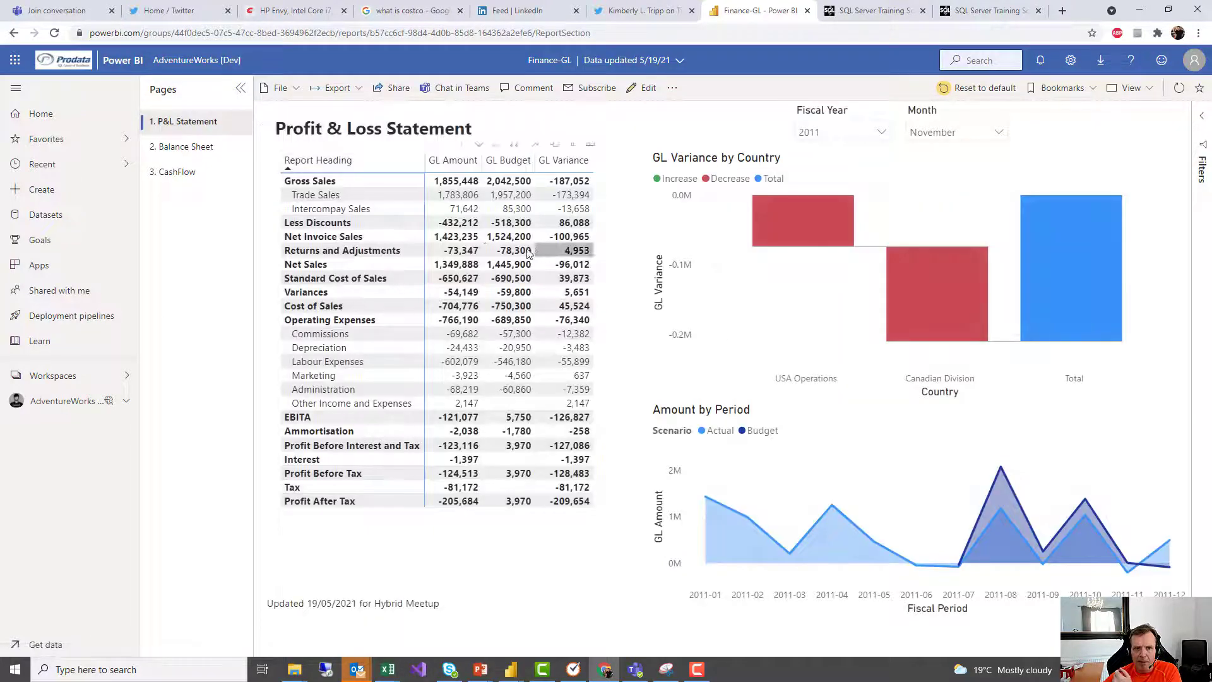
Step: Drill through from the Trade Sales GL Amount to P&L Data Explorer and set Report Section to Trade Sales
right_click(464, 201)
mouse_move(505, 255)
left_click(601, 272)
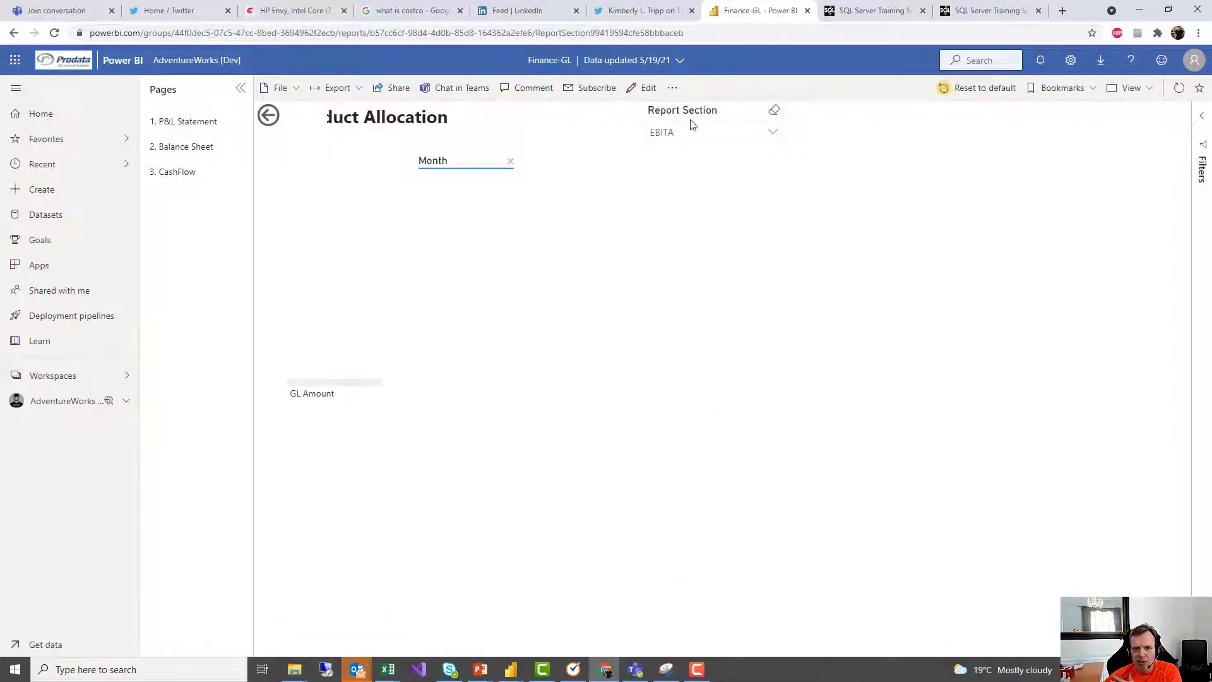
left_click(665, 152)
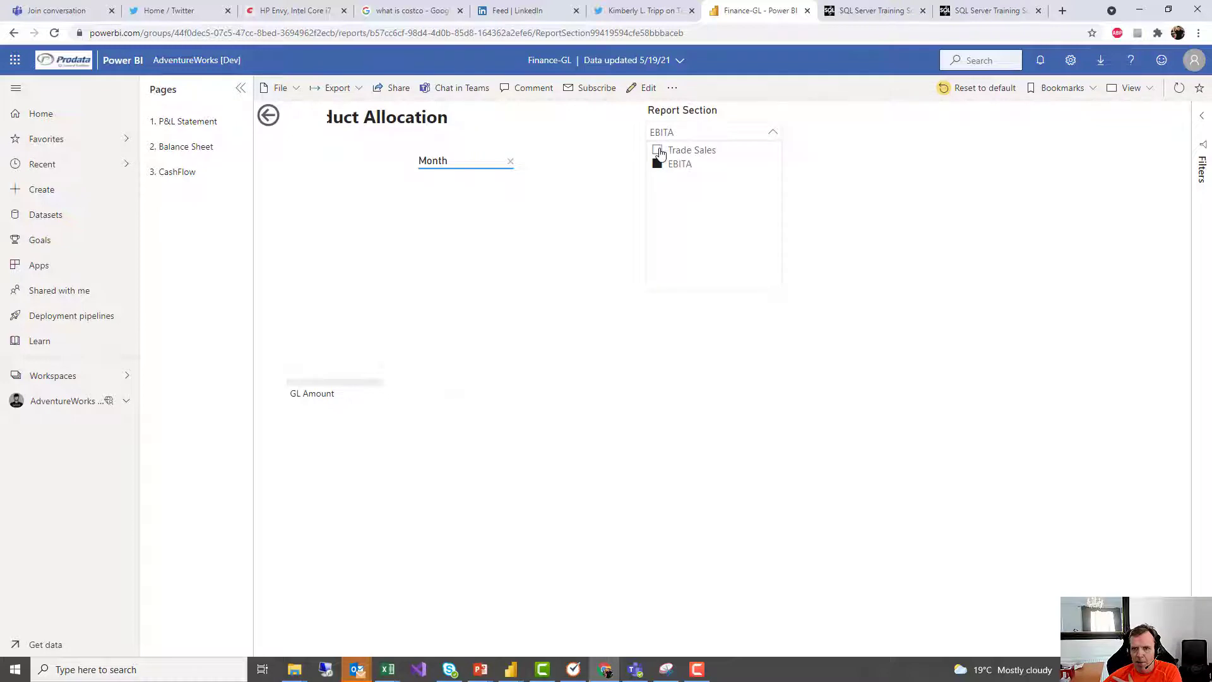
Step: Remove Month from the decomposition tree and split GL Amount by Country, USA Operations by Department, and Research and Development by Account
left_click(510, 162)
left_click(388, 383)
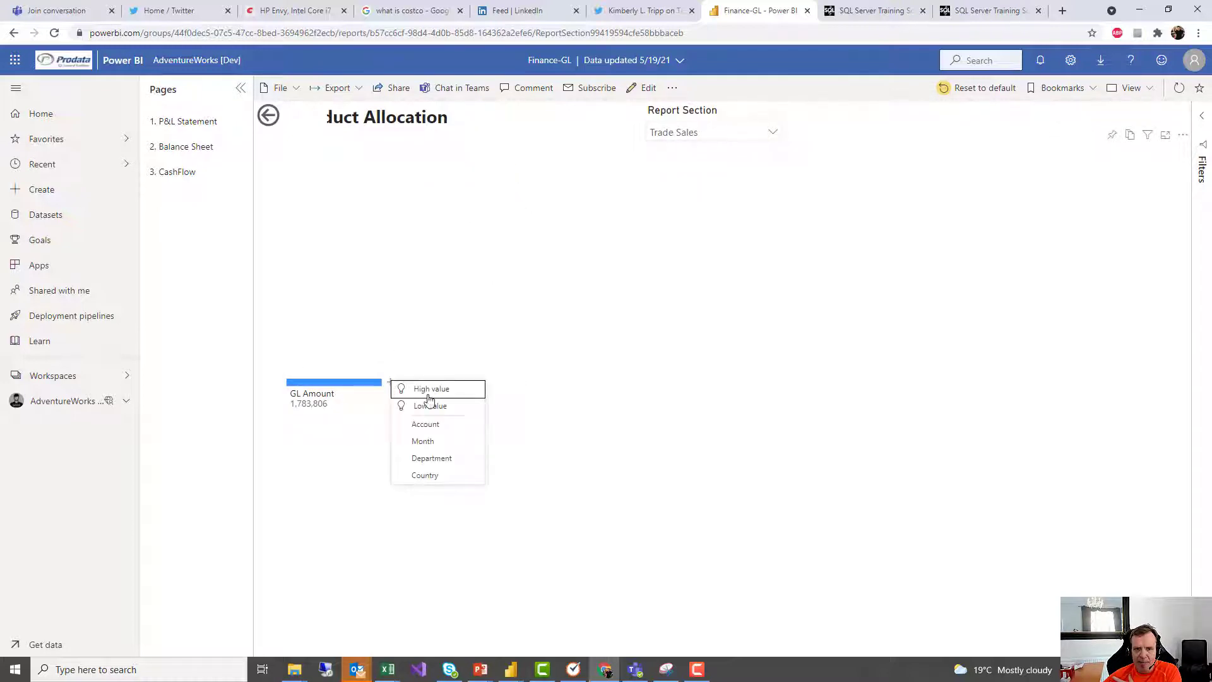
left_click(446, 481)
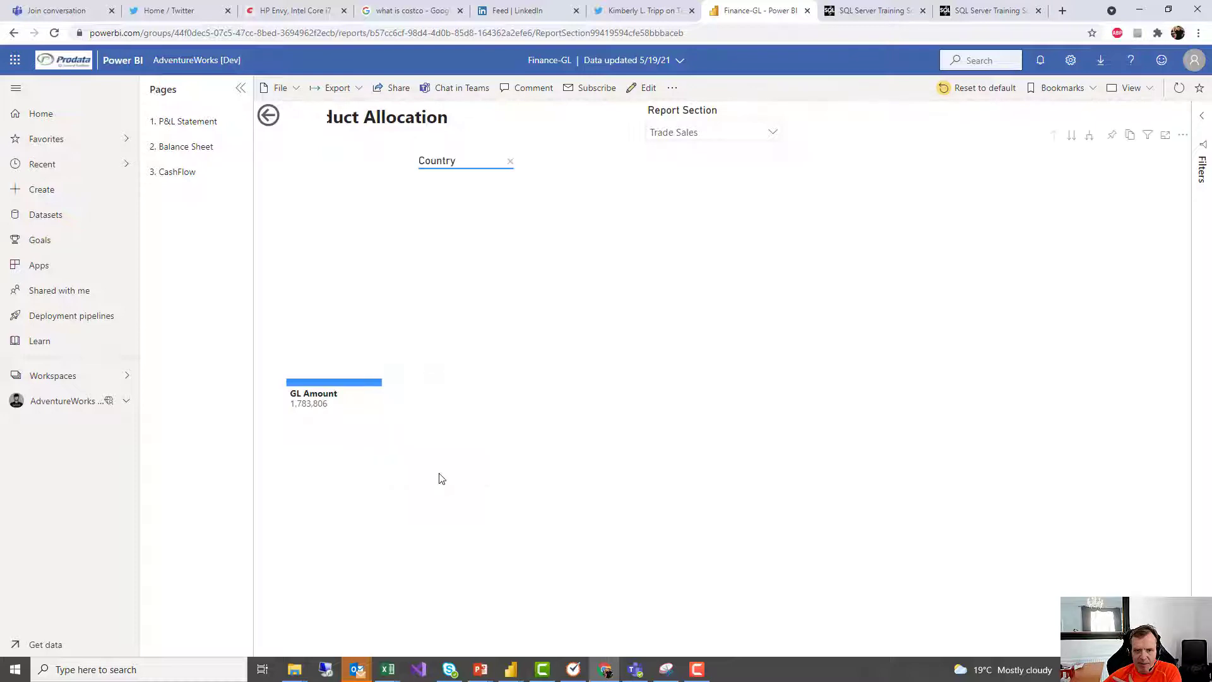
left_click(523, 406)
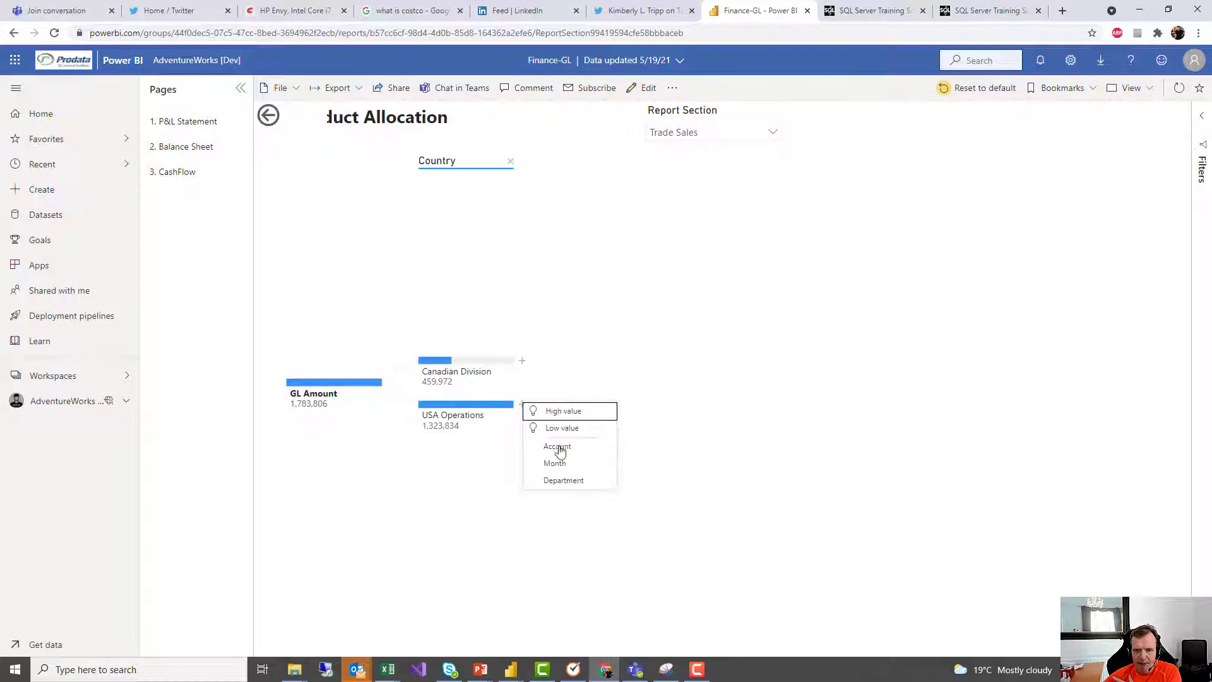
left_click(560, 481)
left_click(654, 405)
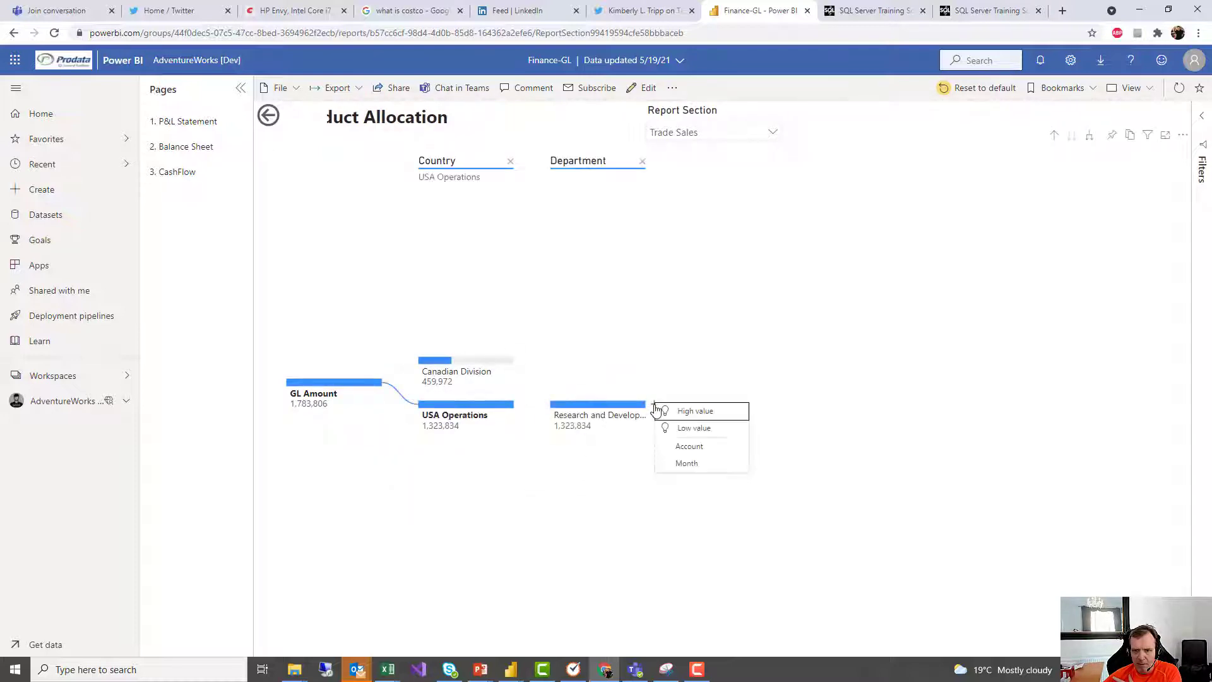
left_click(689, 449)
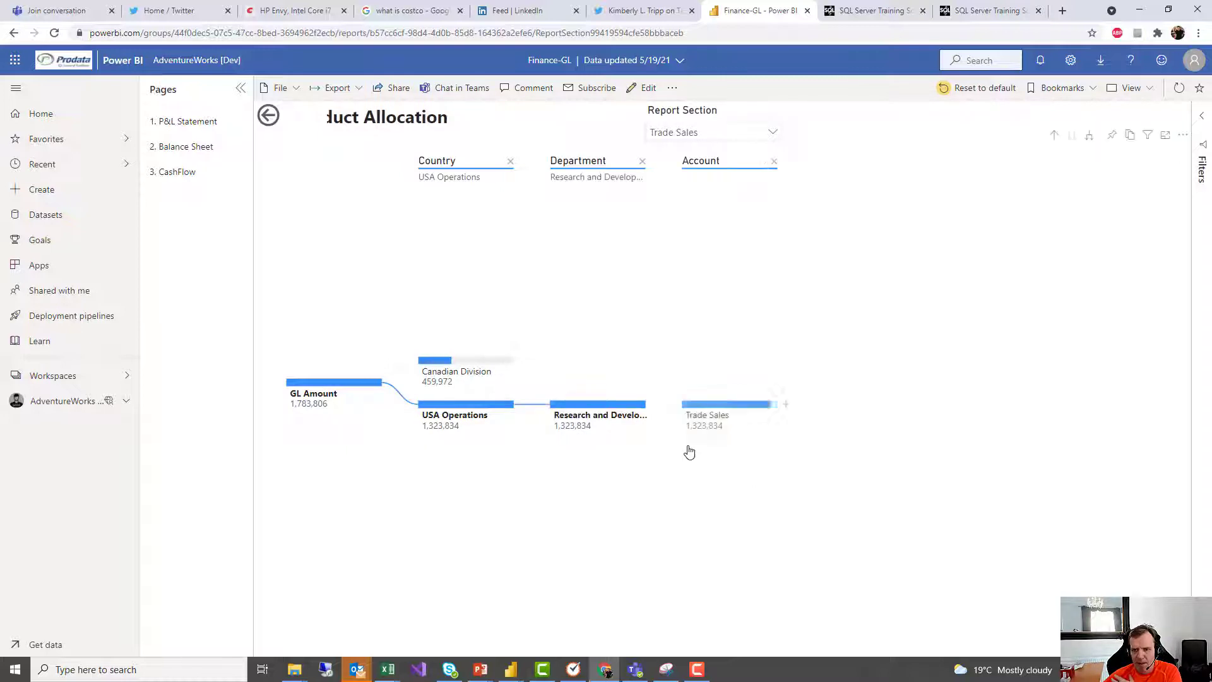
Step: Expand the Trade Sales account by Month in the decomposition tree and remove the Month level again
left_click(784, 405)
left_click(804, 447)
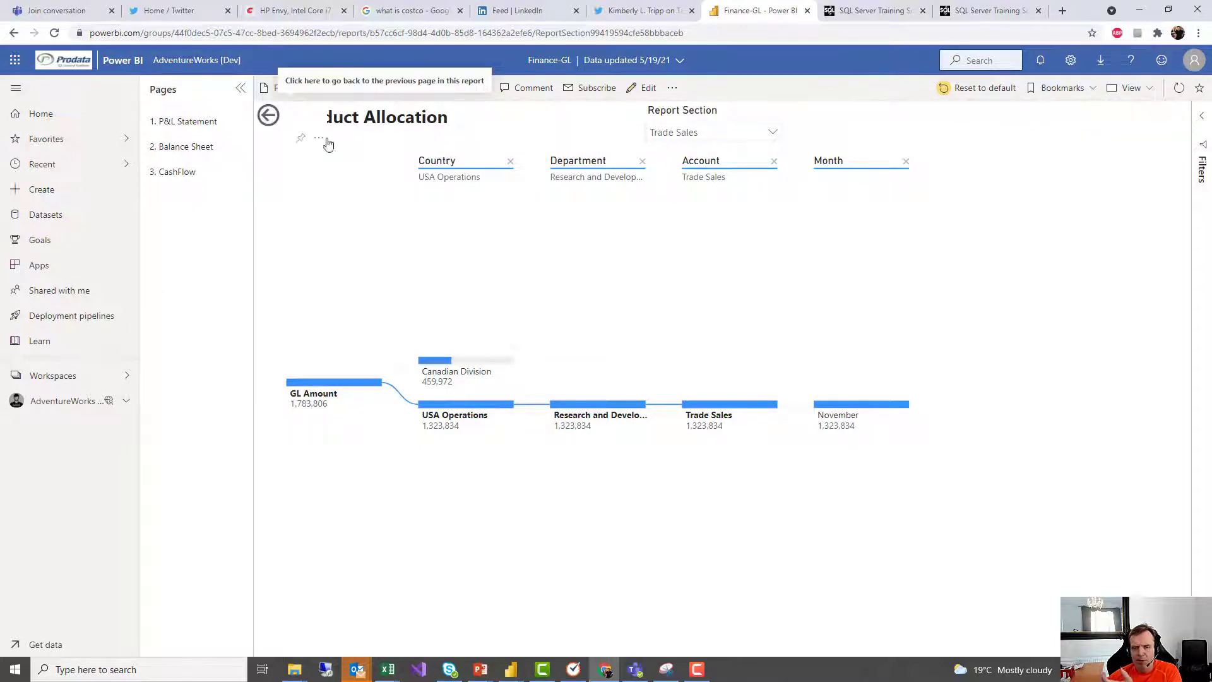
left_click(906, 162)
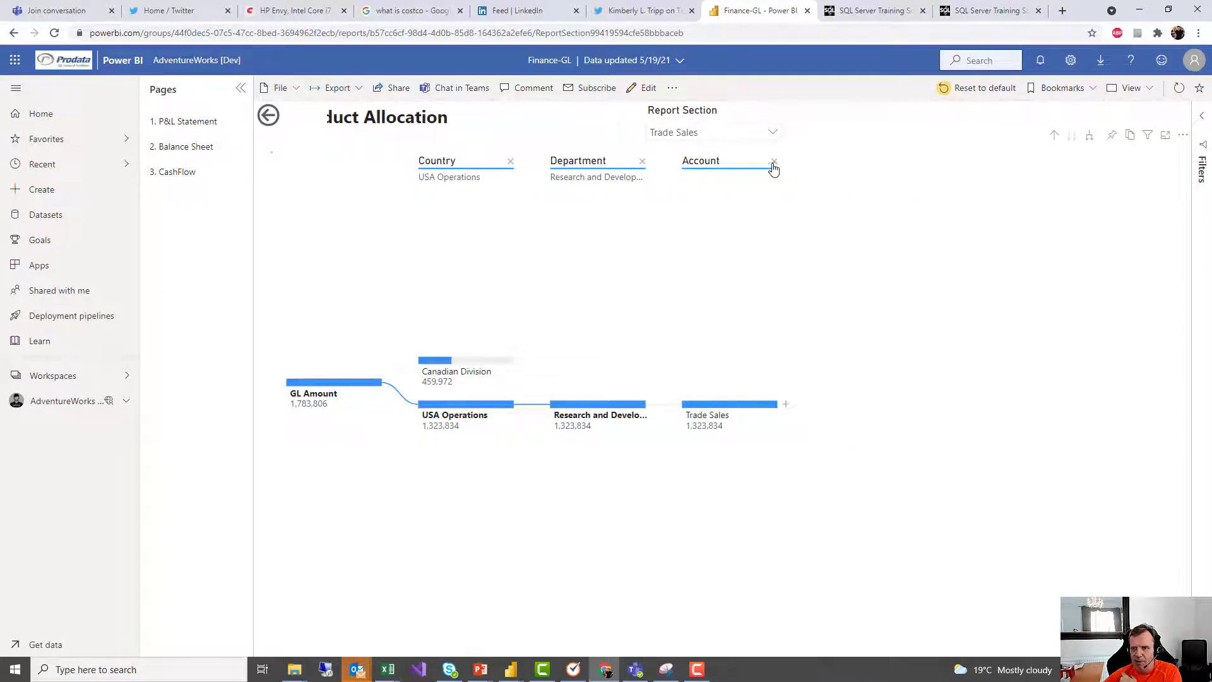
Step: Remove the Account, Department and Country levels from the decomposition tree and return to the P&L Statement page
left_click(774, 162)
left_click(642, 161)
left_click(511, 164)
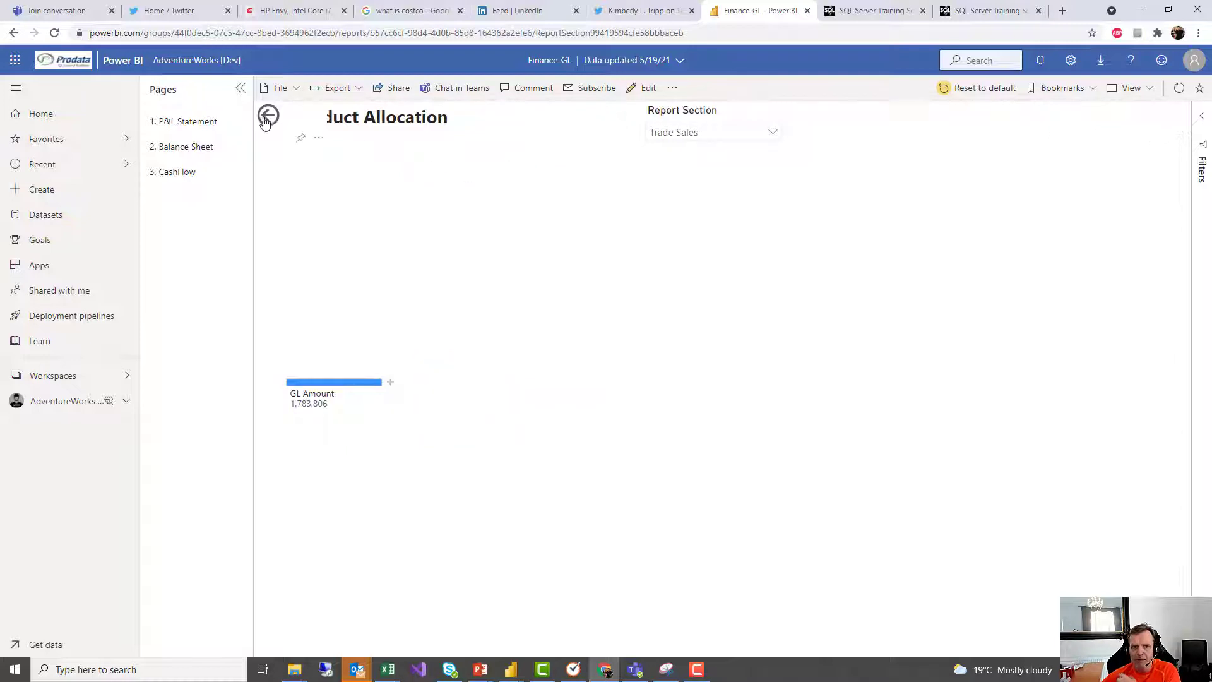
left_click(268, 115)
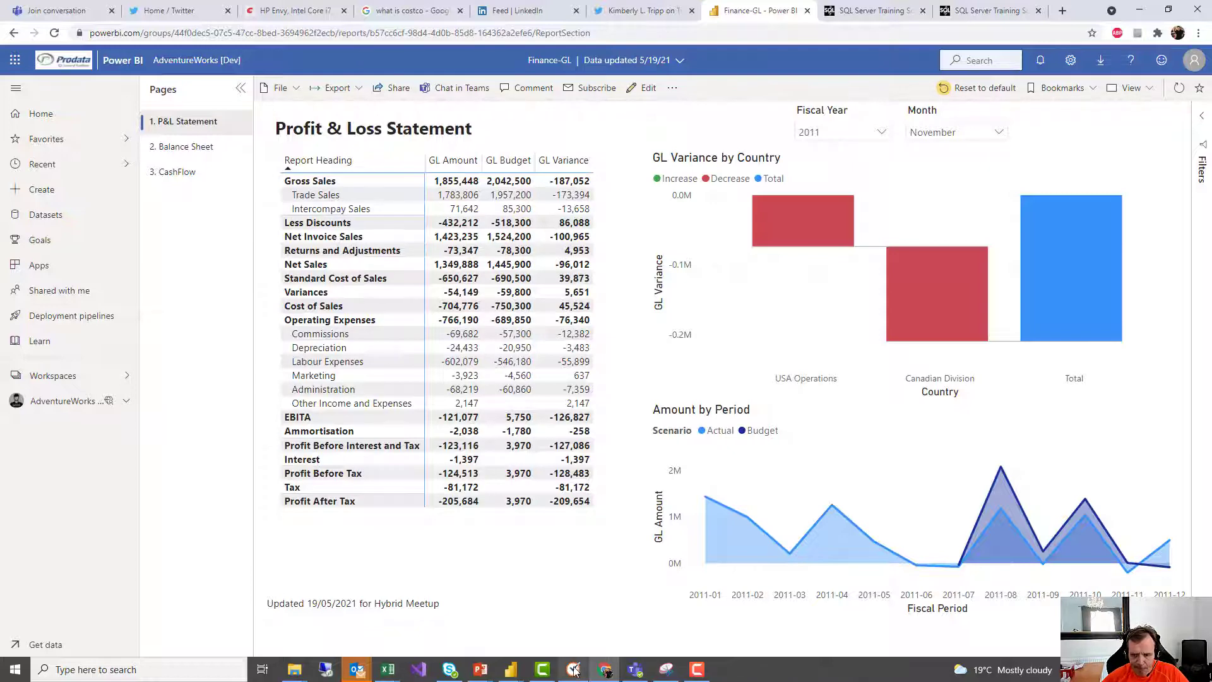
Step: Switch to the running PowerPoint slide show and advance to the summary slide on meta data driven reports
left_click(480, 670)
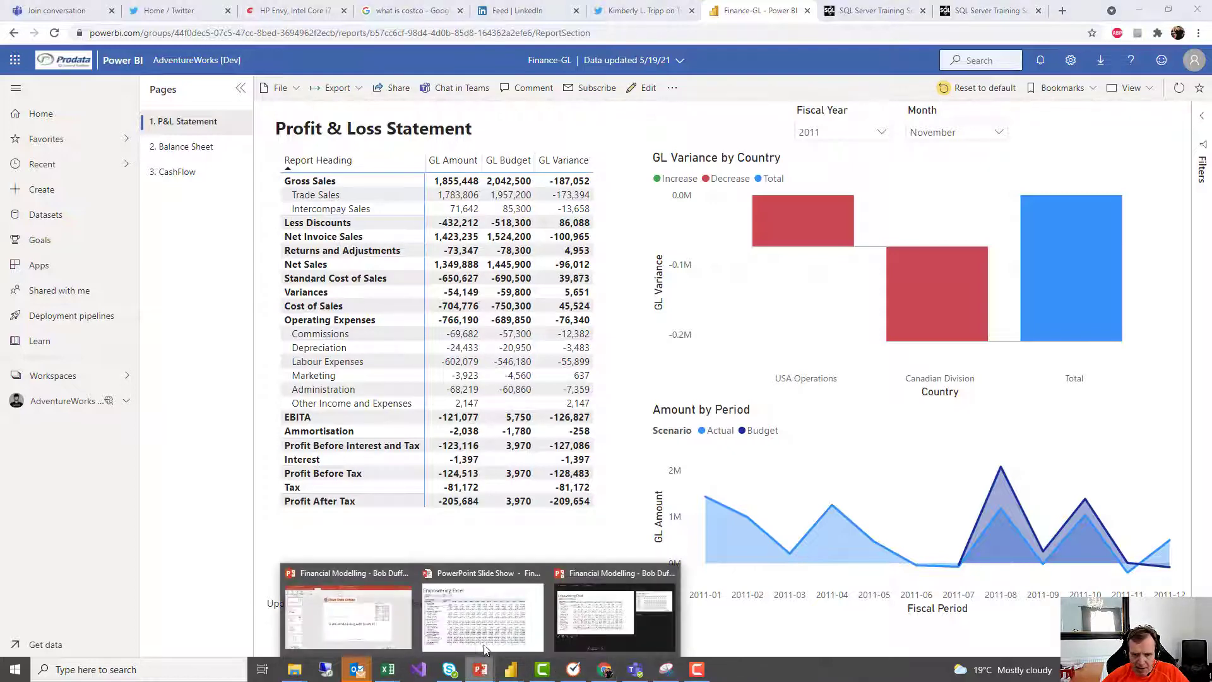
left_click(505, 607)
left_click(418, 104)
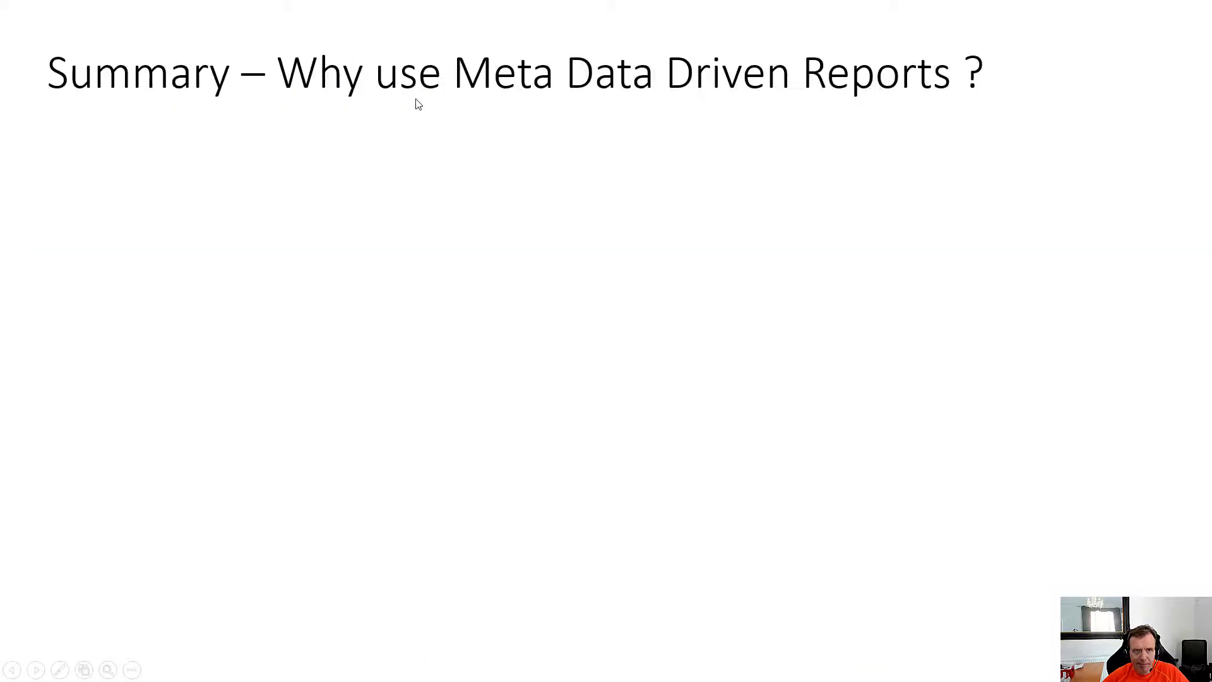